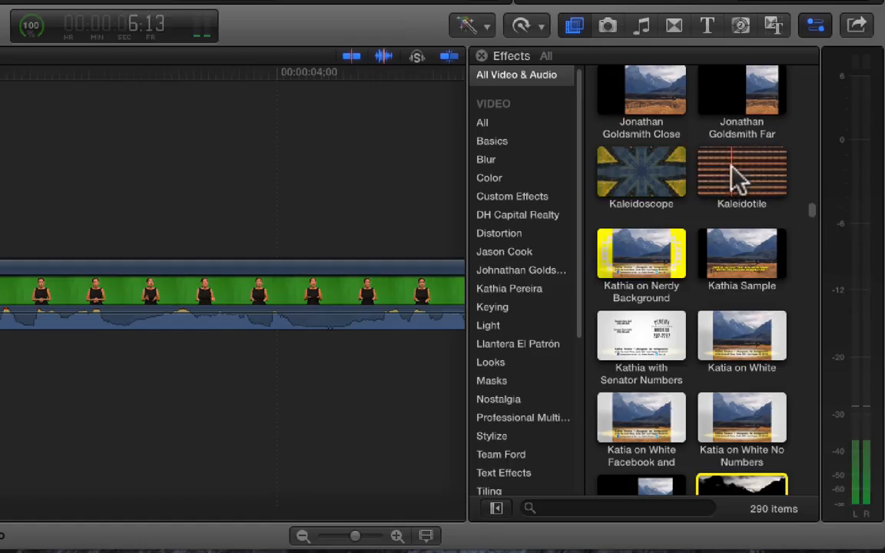
Step: Apply the Kaleidoscope effect to the green-screen clip in the timeline and skim the clip to preview it
{"action": "left_click_drag", "start_coordinate": [810, 205], "coordinate": [810, 219]}
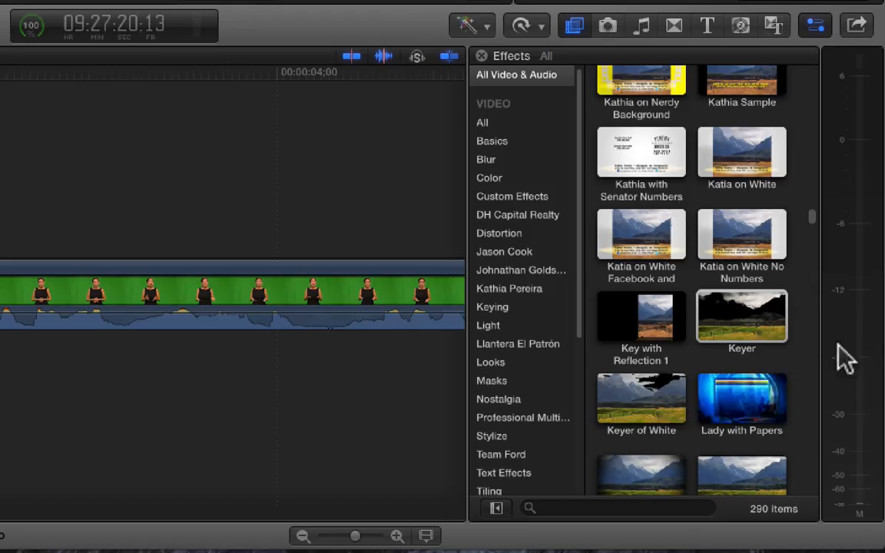
{"action": "left_click_drag", "start_coordinate": [811, 226], "coordinate": [810, 230]}
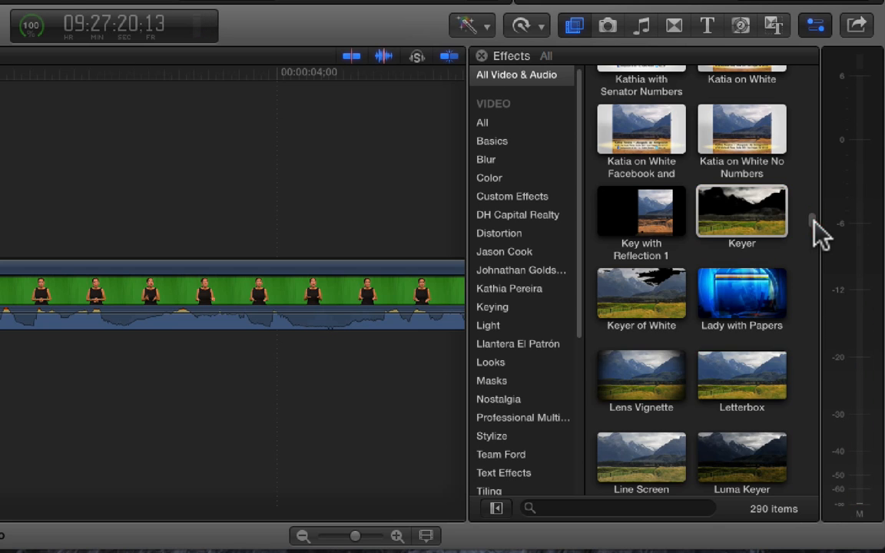
{"action": "left_click_drag", "start_coordinate": [813, 229], "coordinate": [816, 215]}
{"action": "left_click_drag", "start_coordinate": [662, 203], "coordinate": [179, 302]}
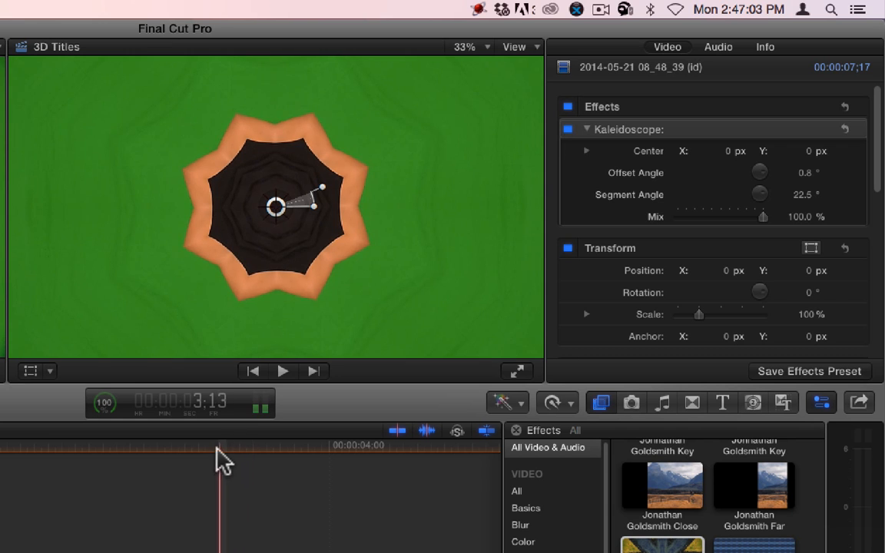
{"action": "left_click_drag", "start_coordinate": [217, 449], "coordinate": [0, 449]}
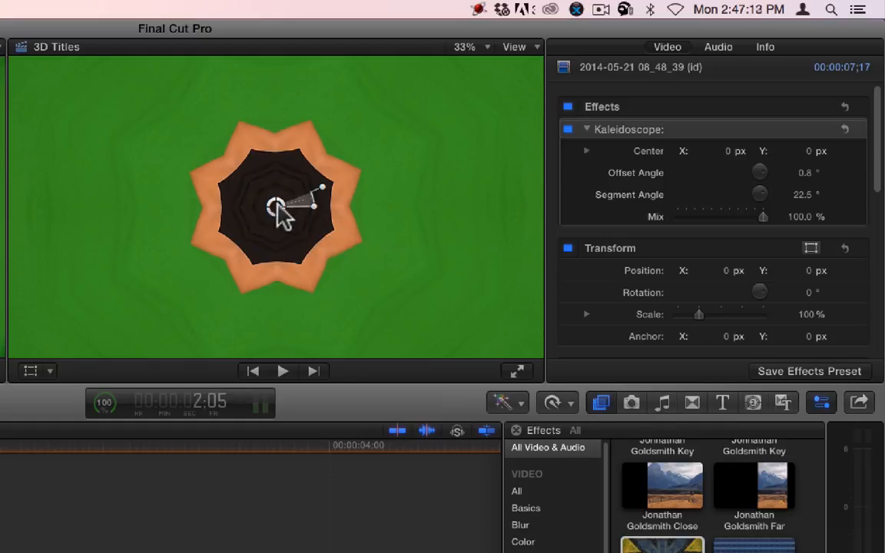
Step: Move the kaleidoscope center to about X -0.13, Y 0.06, with an offset angle of about 287.9° and a segment angle of about 28.5°
{"action": "left_click_drag", "start_coordinate": [259, 194], "coordinate": [290, 117]}
{"action": "left_click_drag", "start_coordinate": [286, 172], "coordinate": [217, 172]}
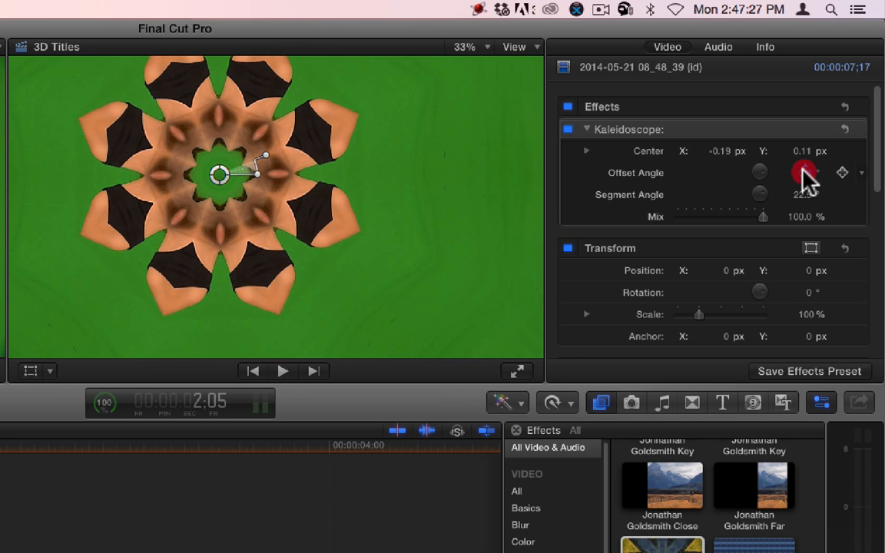
{"action": "mouse_move", "coordinate": [807, 178]}
{"action": "left_mouse_down"}
{"action": "mouse_move", "coordinate": [807, 156]}
{"action": "mouse_move", "coordinate": [807, 178]}
{"action": "left_mouse_up"}
{"action": "left_click_drag", "start_coordinate": [217, 177], "coordinate": [236, 187]}
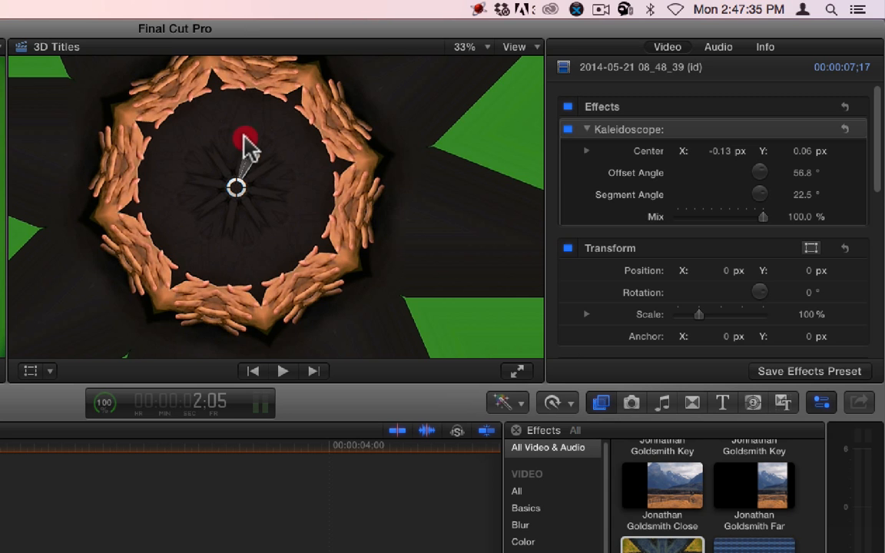
{"action": "left_click_drag", "start_coordinate": [245, 139], "coordinate": [256, 235]}
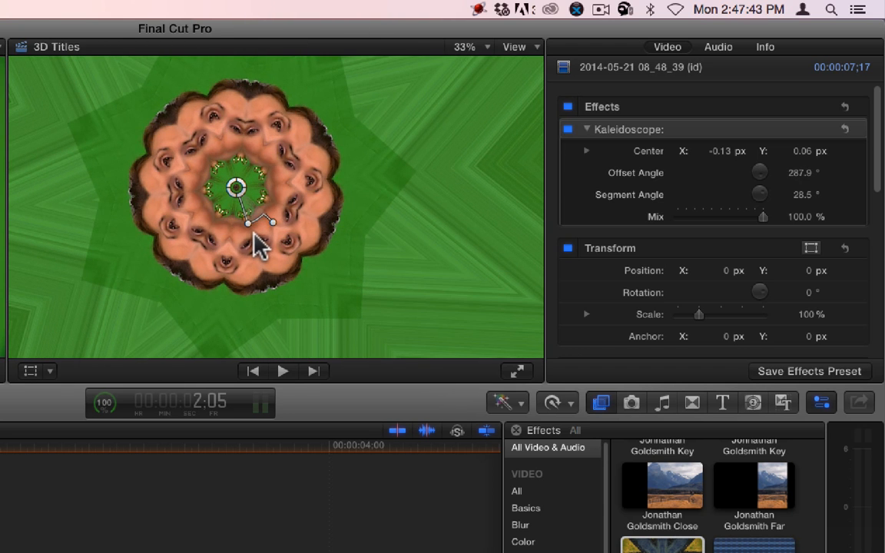
Step: Reposition the kaleidoscope center to about X 0.02, Y 0 and rotate the offset angle to about 266.7° for a ring of faces
{"action": "left_click_drag", "start_coordinate": [228, 179], "coordinate": [254, 205]}
{"action": "left_click_drag", "start_coordinate": [267, 245], "coordinate": [255, 242]}
{"action": "left_click_drag", "start_coordinate": [258, 204], "coordinate": [277, 207]}
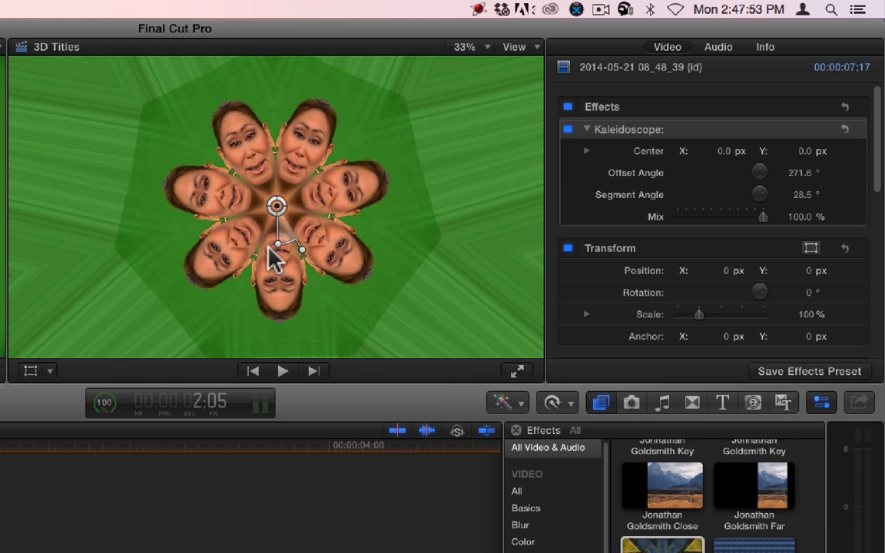
{"action": "left_click_drag", "start_coordinate": [275, 245], "coordinate": [277, 246]}
{"action": "left_click_drag", "start_coordinate": [279, 206], "coordinate": [281, 207]}
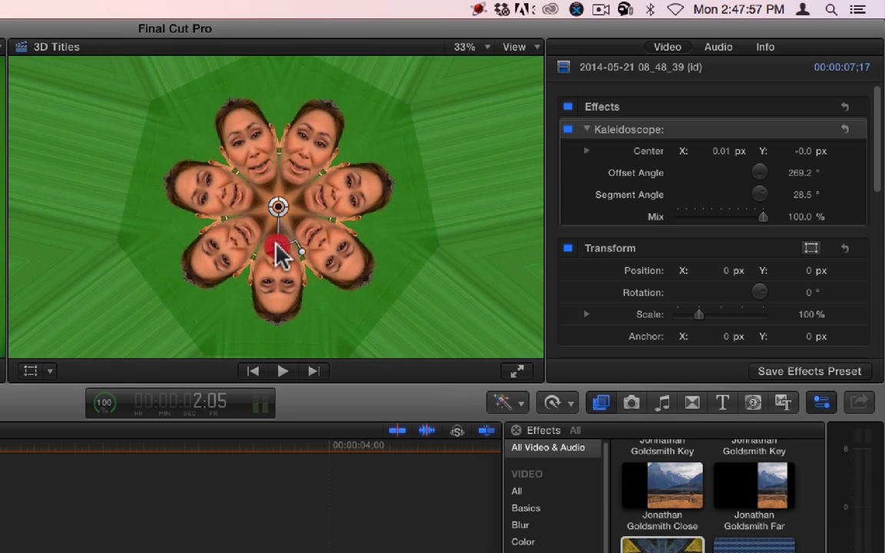
{"action": "left_click_drag", "start_coordinate": [277, 244], "coordinate": [276, 245]}
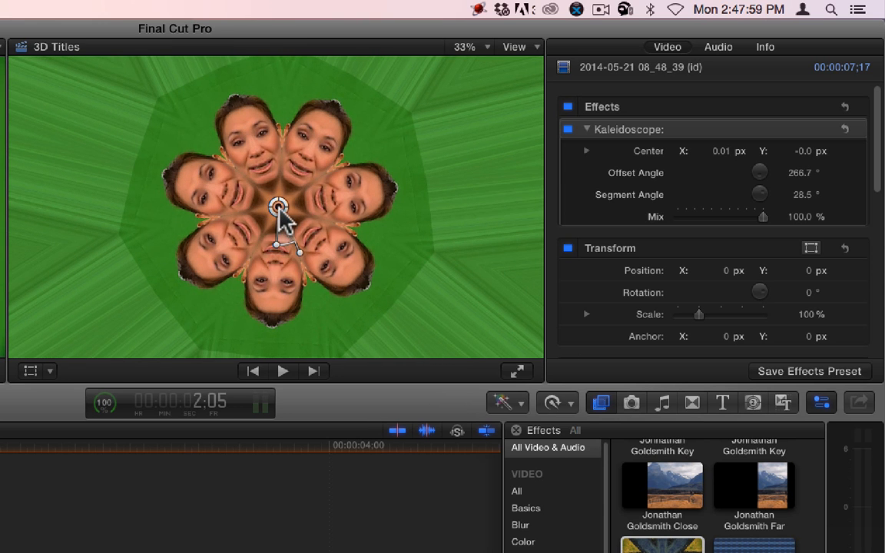
{"action": "left_click_drag", "start_coordinate": [280, 208], "coordinate": [282, 211]}
Step: Play back the ring-of-faces kaleidoscope, stop, and return the playhead toward the start of the clip
{"action": "key", "text": "space"}
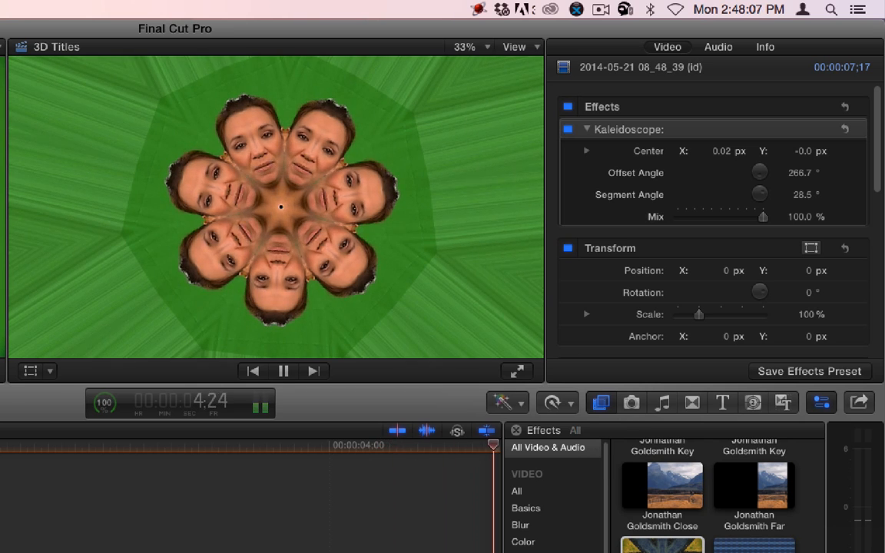
{"action": "key", "text": "space"}
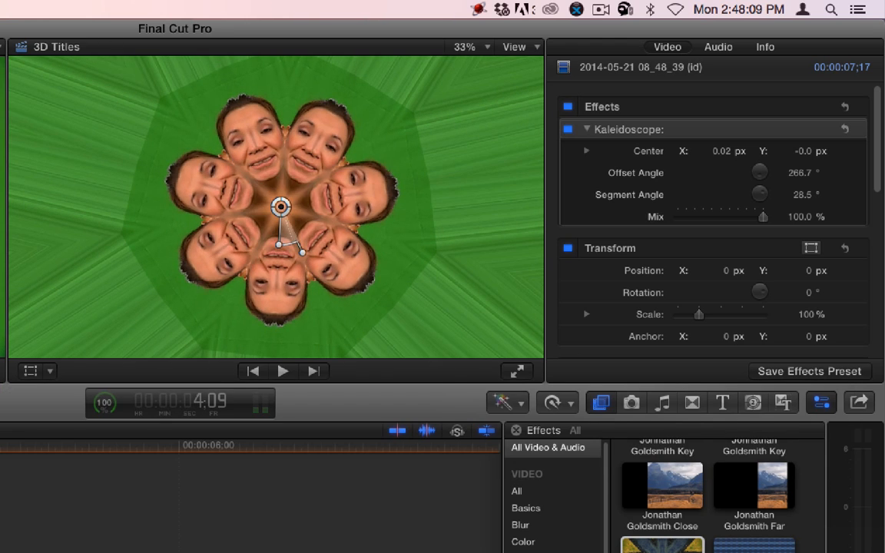
{"action": "key", "text": "Home"}
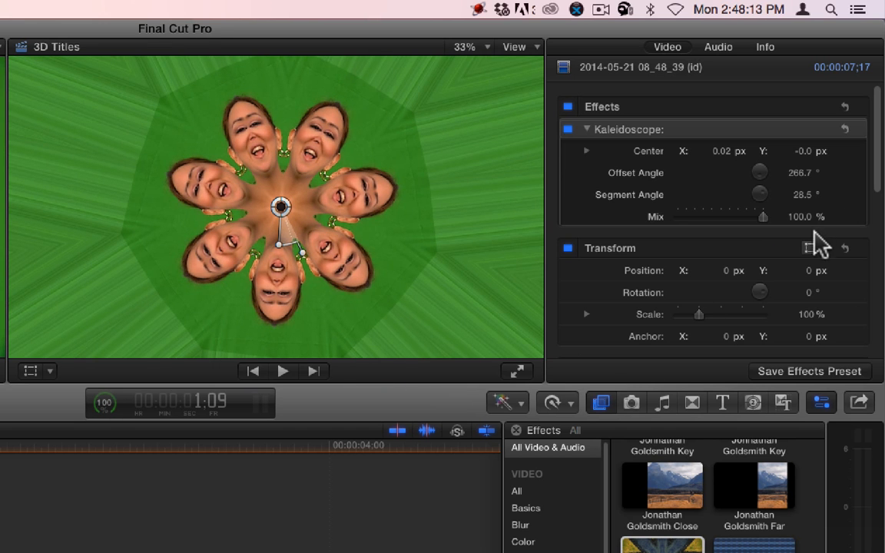
Step: Widen the kaleidoscope's segment angle to about 301.2°
{"action": "mouse_move", "coordinate": [791, 221]}
{"action": "left_mouse_down"}
{"action": "mouse_move", "coordinate": [722, 221]}
{"action": "mouse_move", "coordinate": [795, 222]}
{"action": "left_mouse_up"}
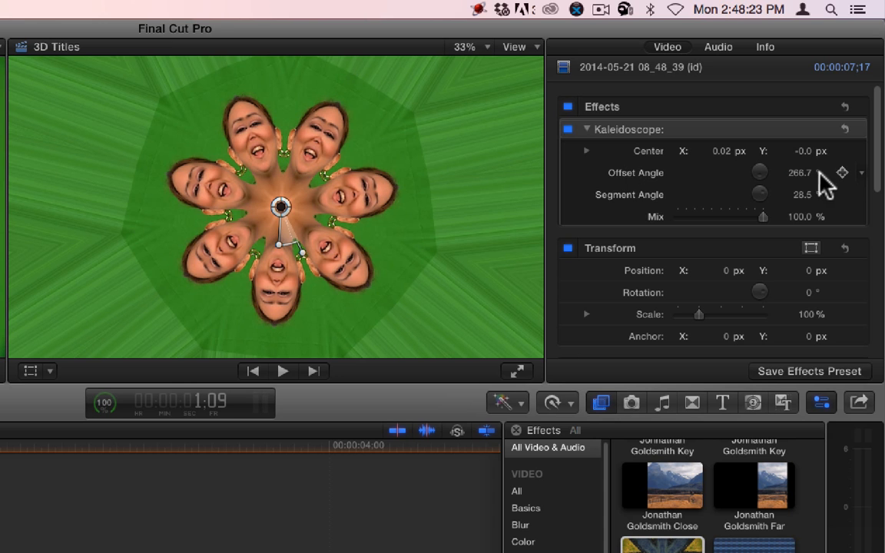
{"action": "left_click_drag", "start_coordinate": [801, 193], "coordinate": [801, 180]}
{"action": "left_click_drag", "start_coordinate": [316, 231], "coordinate": [265, 163]}
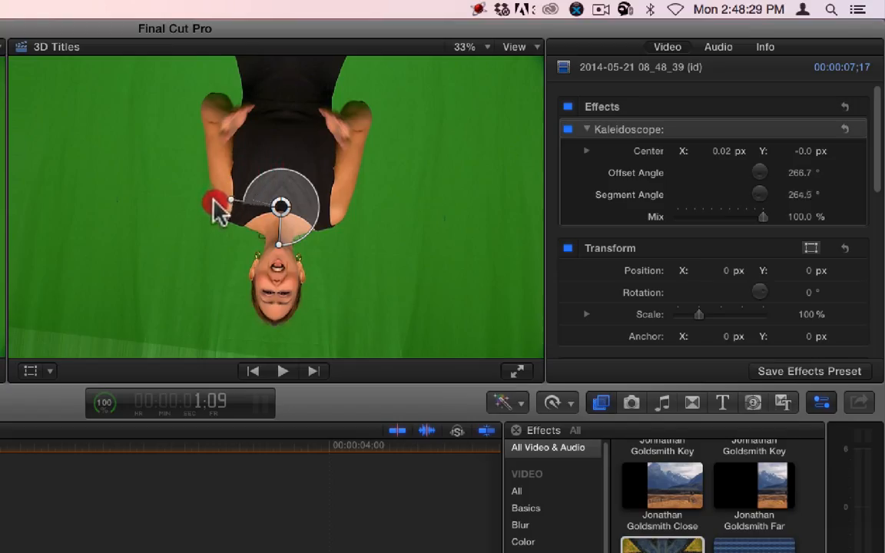
{"action": "left_click_drag", "start_coordinate": [219, 244], "coordinate": [233, 225]}
{"action": "left_click", "coordinate": [267, 242]}
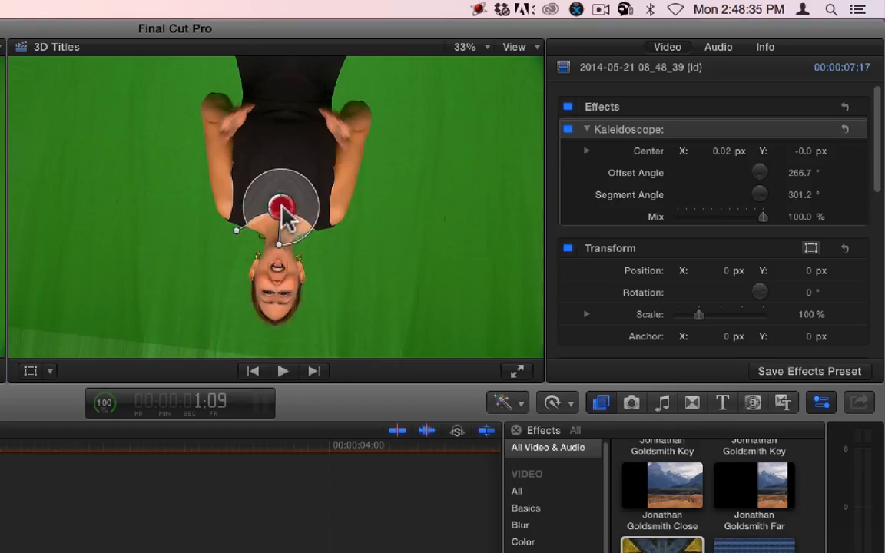
Step: Nudge the kaleidoscope center to about X 0.01, Y -0.01 and the offset angle to about 265.5°, and play back the clip
{"action": "left_click_drag", "start_coordinate": [286, 217], "coordinate": [282, 220]}
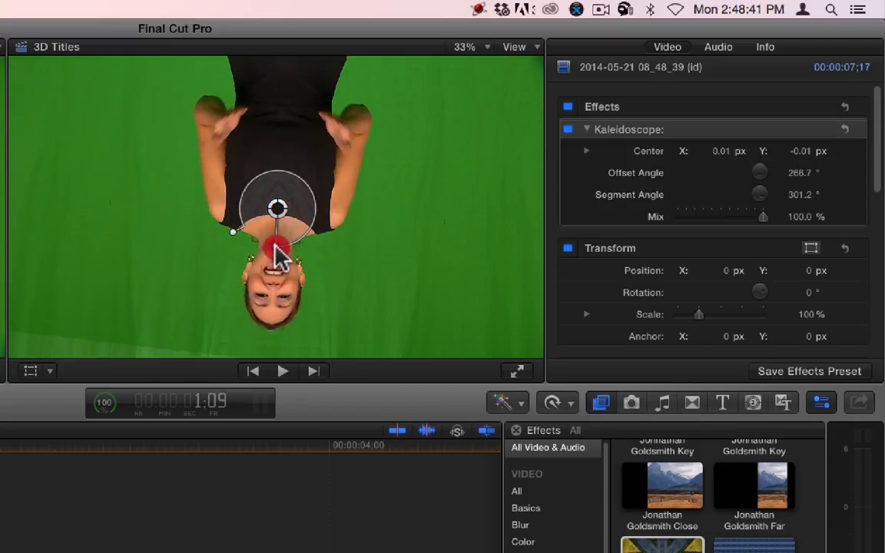
{"action": "left_click_drag", "start_coordinate": [276, 253], "coordinate": [275, 253]}
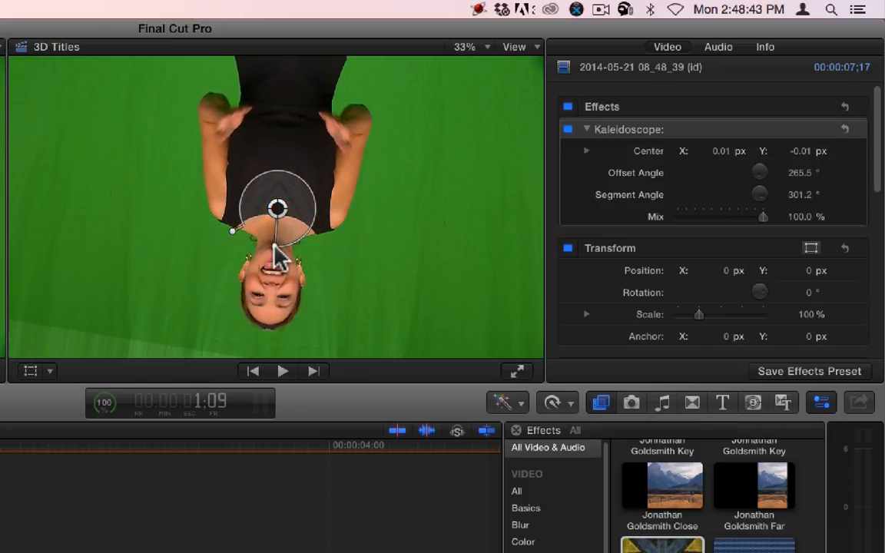
{"action": "left_click", "coordinate": [275, 247]}
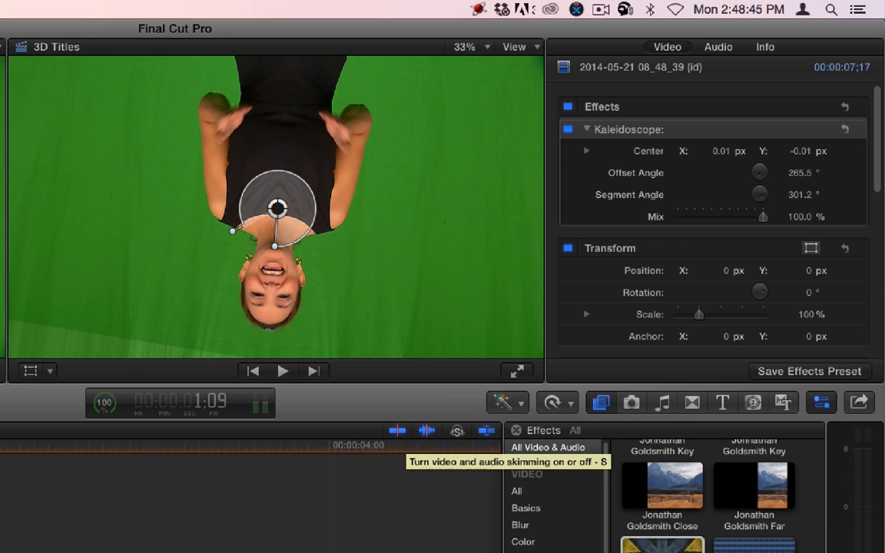
{"action": "key", "text": "space"}
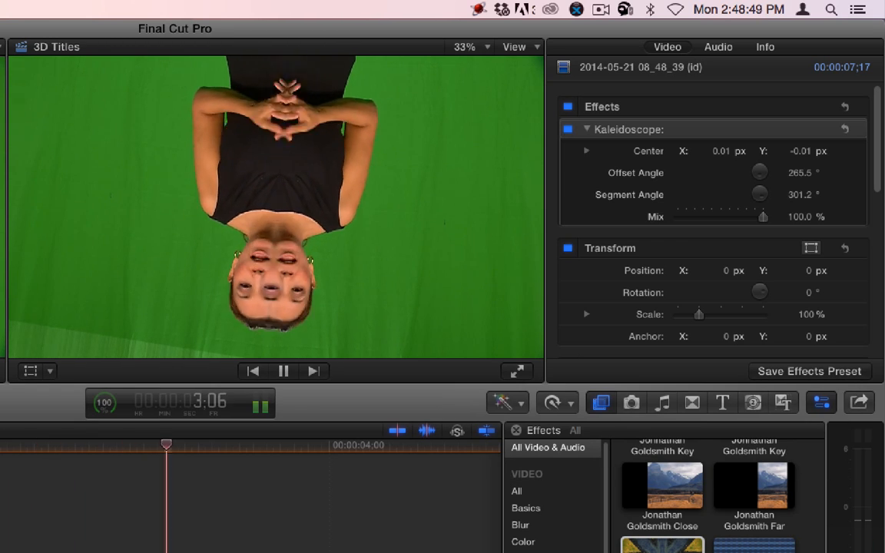
{"action": "key", "text": "space"}
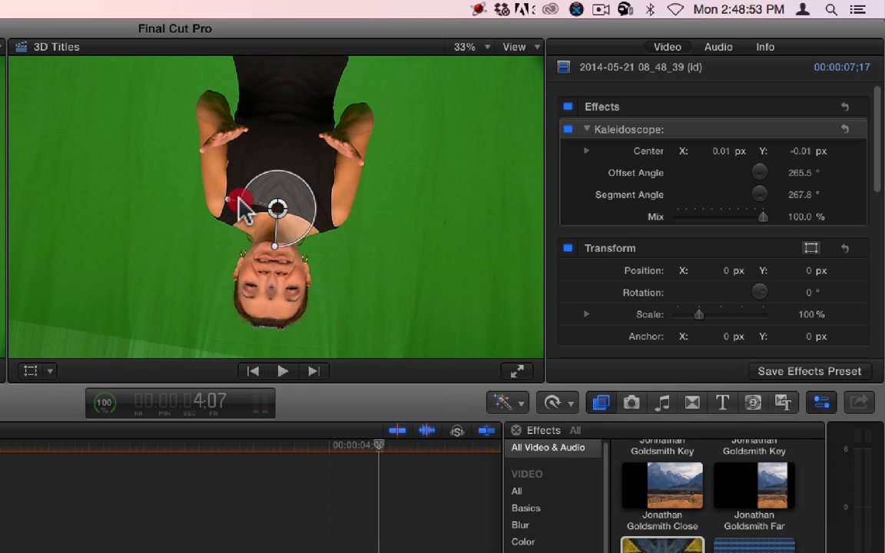
Step: Narrow the kaleidoscope's segment angle to about 5.9° and play back the concentric pattern
{"action": "left_click_drag", "start_coordinate": [262, 175], "coordinate": [286, 169]}
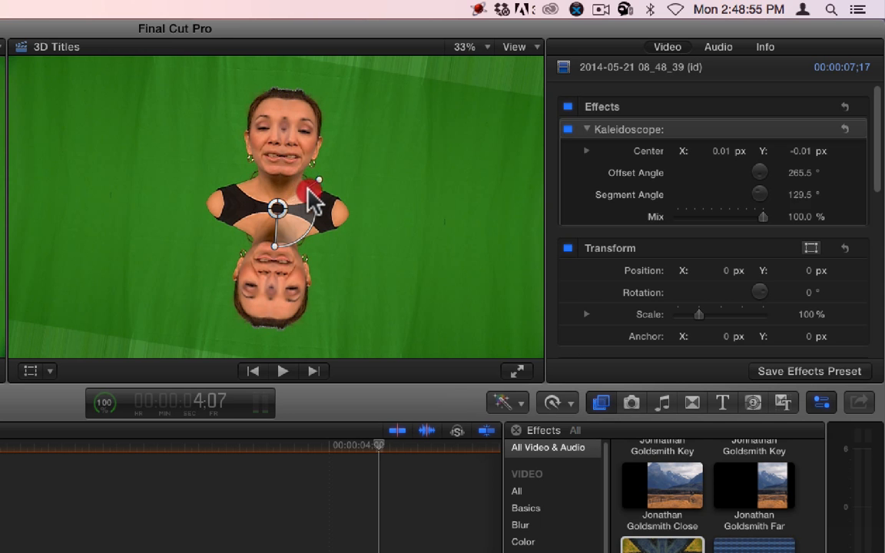
{"action": "left_click_drag", "start_coordinate": [310, 211], "coordinate": [278, 258]}
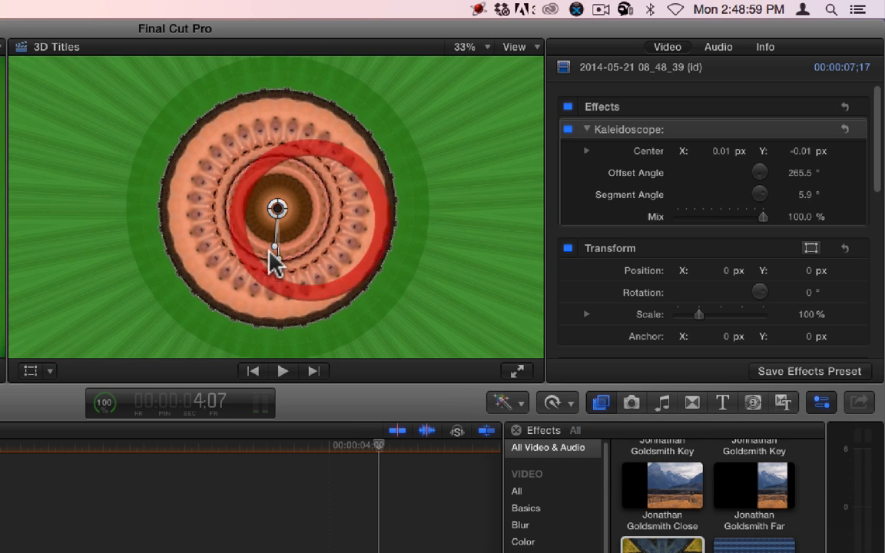
{"action": "key", "text": "space"}
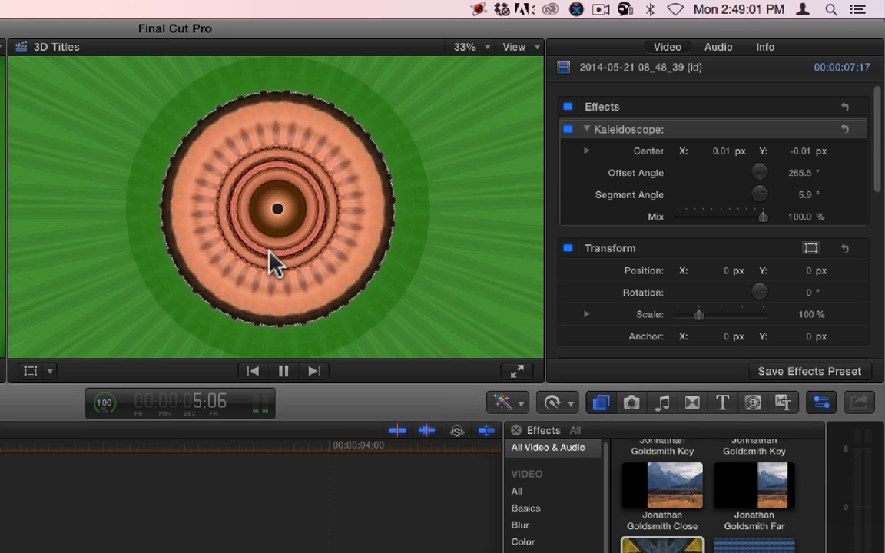
{"action": "key", "text": "space"}
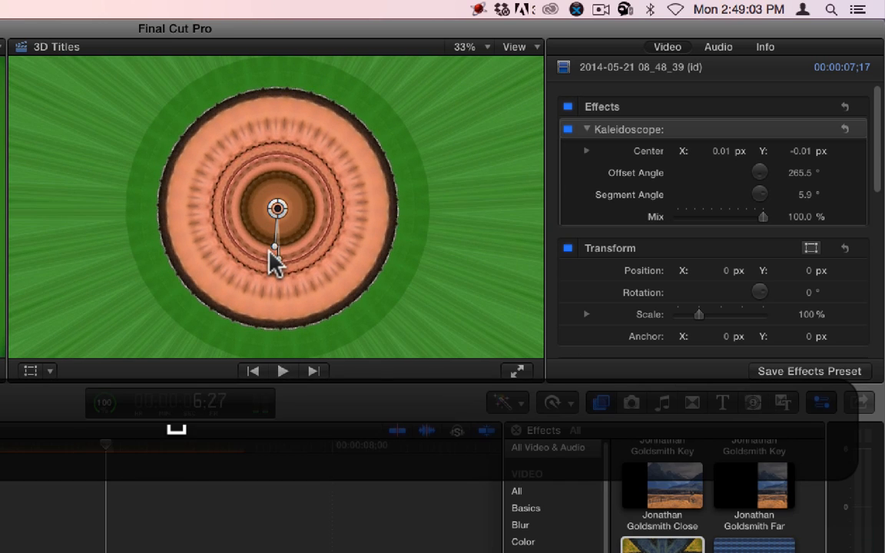
{"action": "key", "text": "space"}
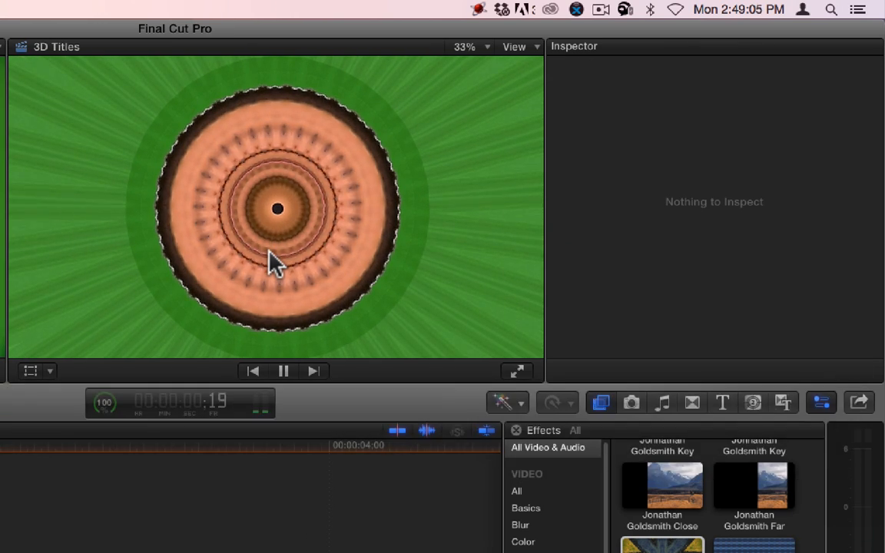
{"action": "key", "text": "space"}
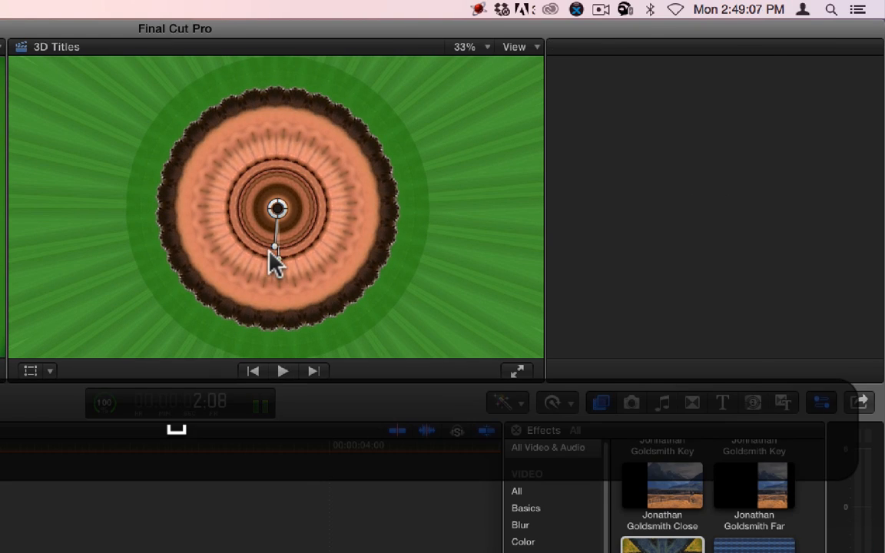
Step: Move the kaleidoscope center to about X -0.11, Y -0.07 and play back the result
{"action": "left_click_drag", "start_coordinate": [279, 207], "coordinate": [242, 230]}
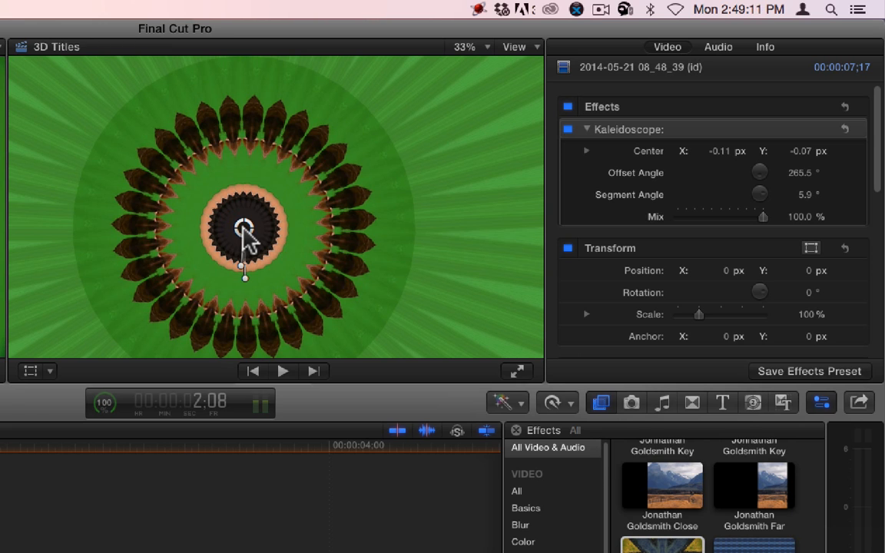
{"action": "key", "text": "space"}
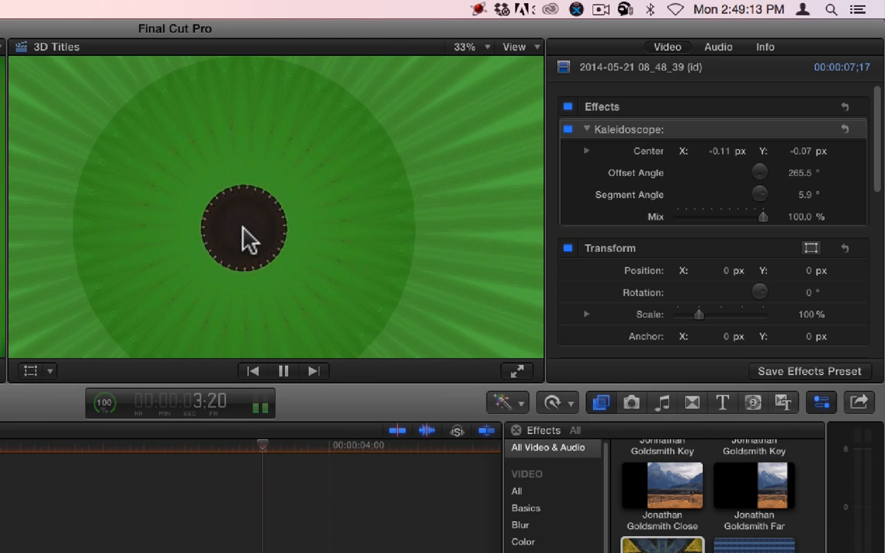
{"action": "key", "text": "space"}
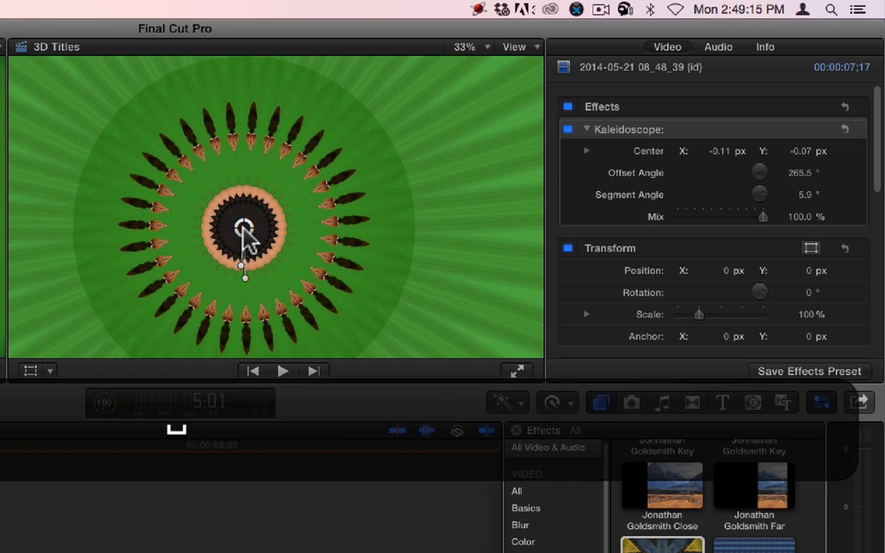
Step: Return to the start of the clip and replace its Kaleidoscope effect with Kaleidotile
{"action": "key", "text": "Home"}
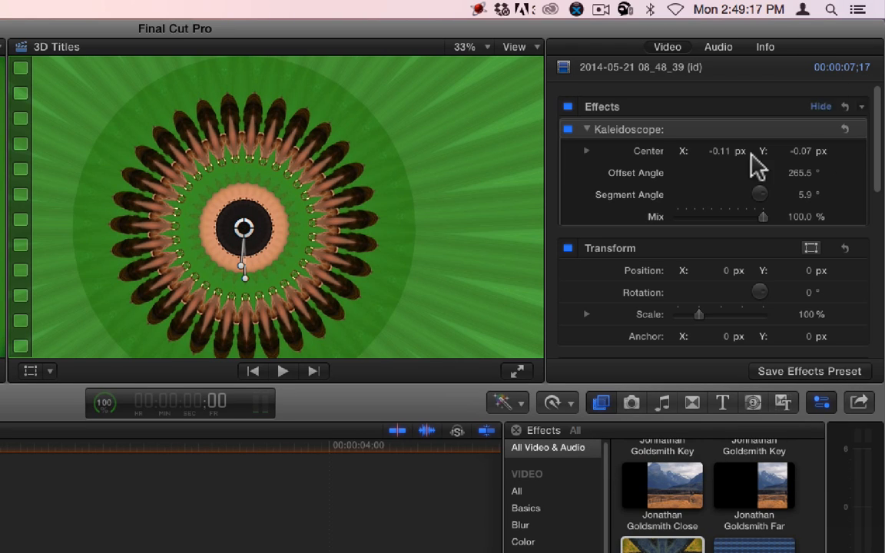
{"action": "key", "text": "BackSpace"}
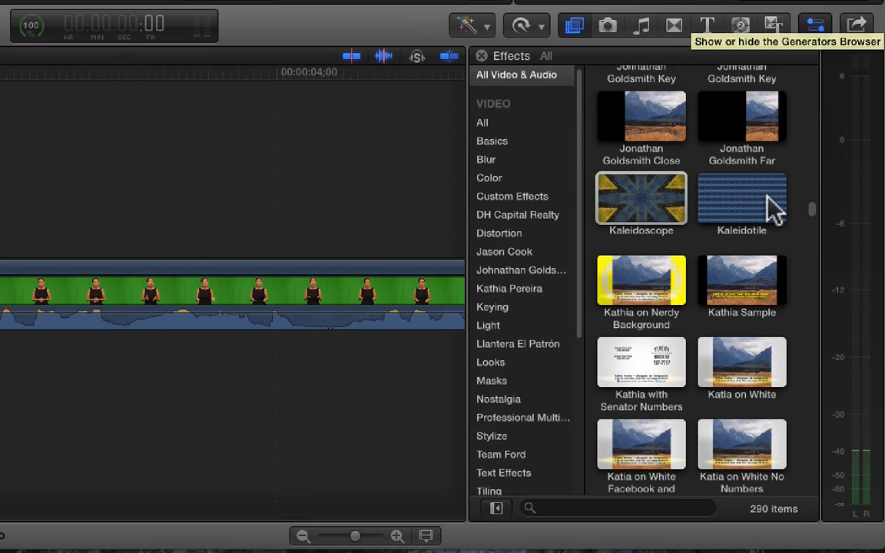
{"action": "left_click_drag", "start_coordinate": [768, 203], "coordinate": [367, 290]}
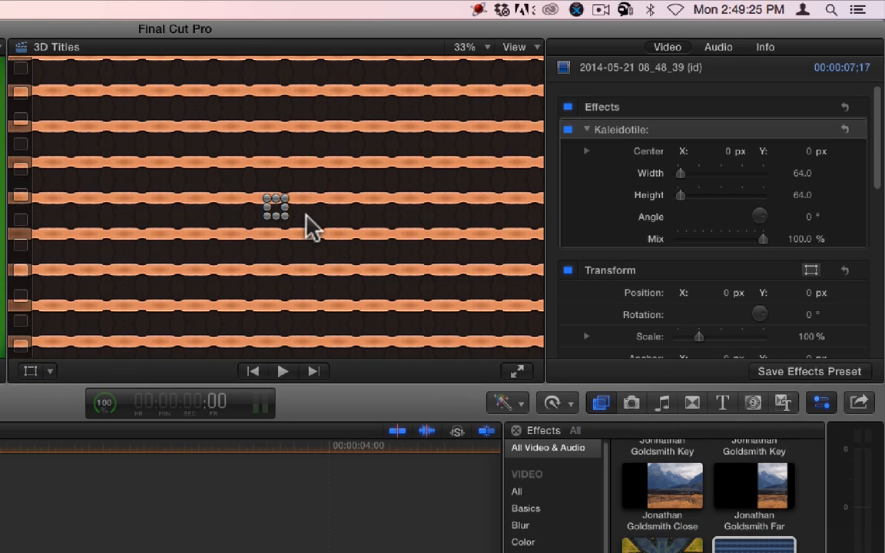
Step: Move the Kaleidotile center over the woman's eyes, at about X -0.06, Y 0.25
{"action": "left_click_drag", "start_coordinate": [278, 213], "coordinate": [256, 147]}
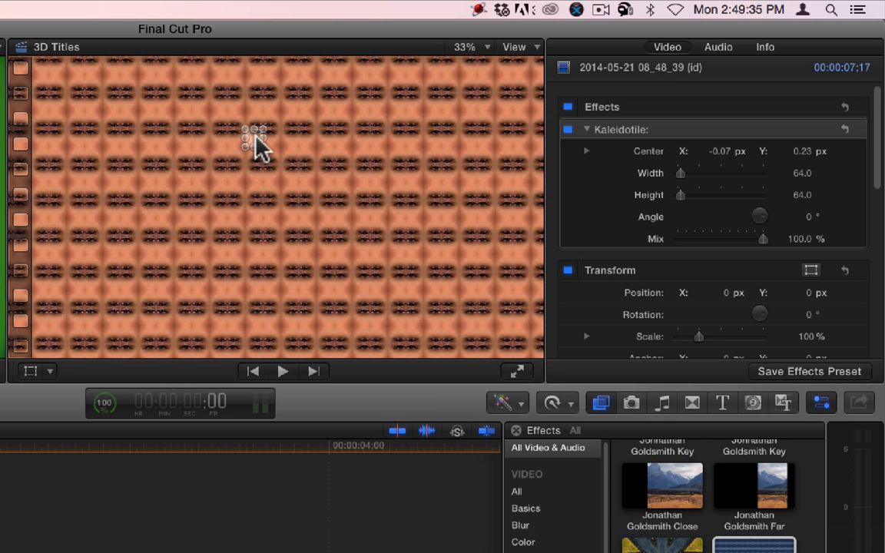
{"action": "left_click_drag", "start_coordinate": [255, 137], "coordinate": [255, 134]}
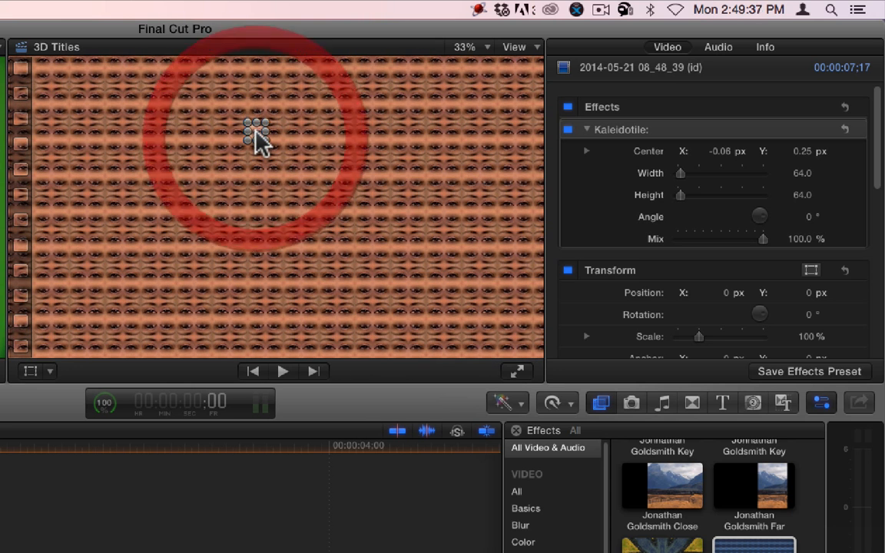
Step: Play back the clip with the Kaleidotile pattern and return to its start
{"action": "key", "text": "space"}
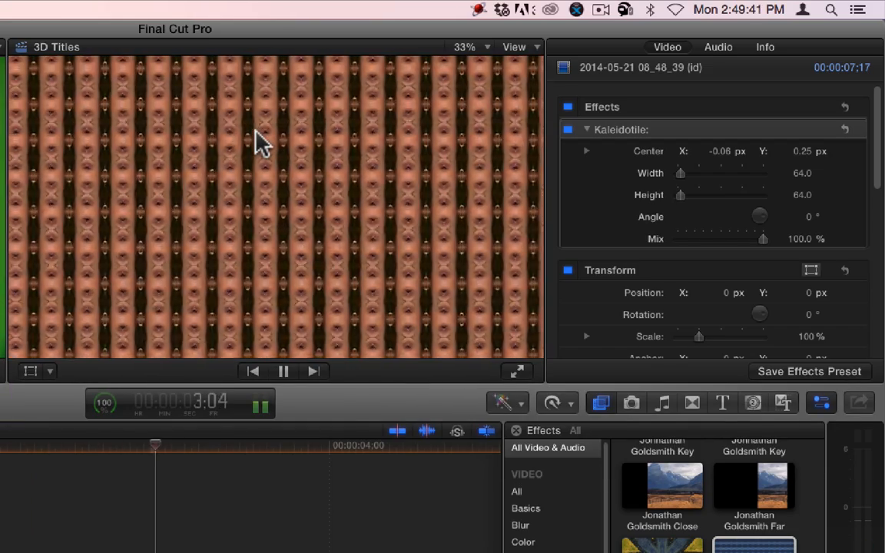
{"action": "key", "text": "space"}
{"action": "key", "text": "Home"}
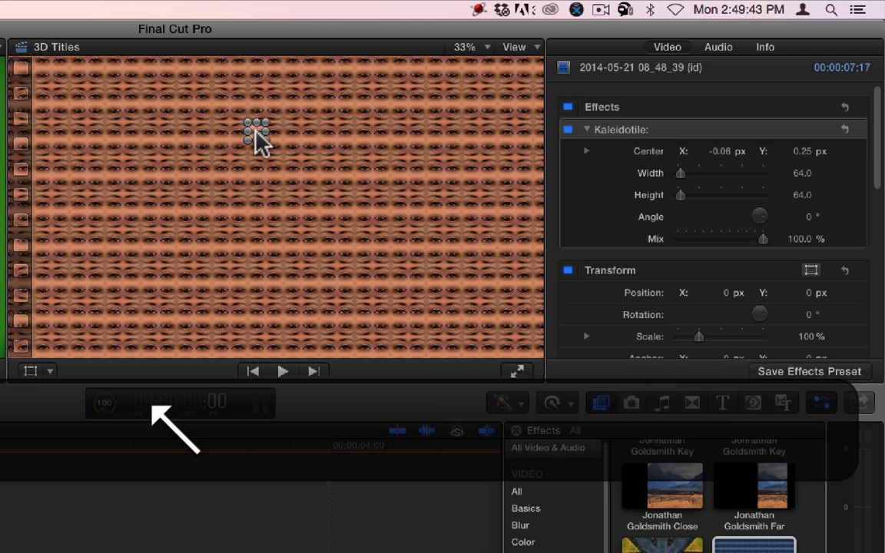
Step: Move the Kaleidotile center to about X -0.05, Y 0.15 and play back the pattern
{"action": "left_click_drag", "start_coordinate": [255, 131], "coordinate": [261, 160]}
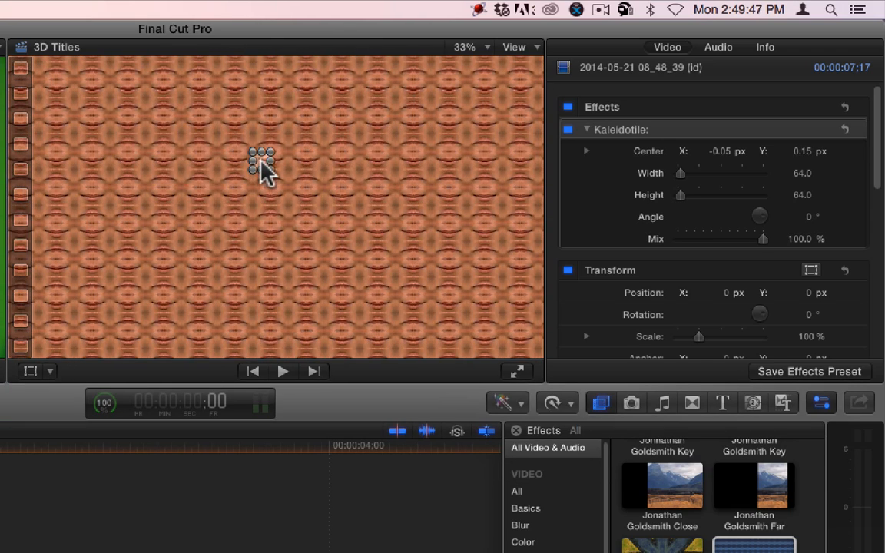
{"action": "key", "text": "space"}
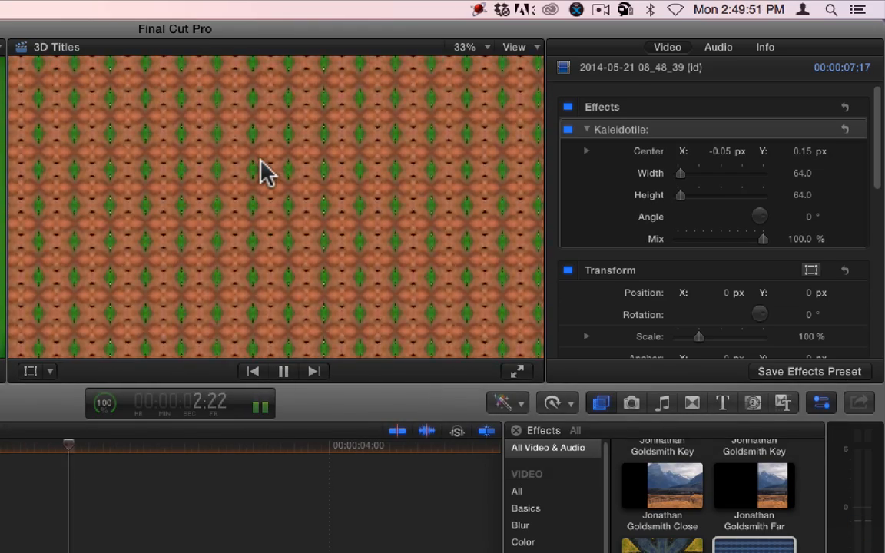
{"action": "key", "text": "space"}
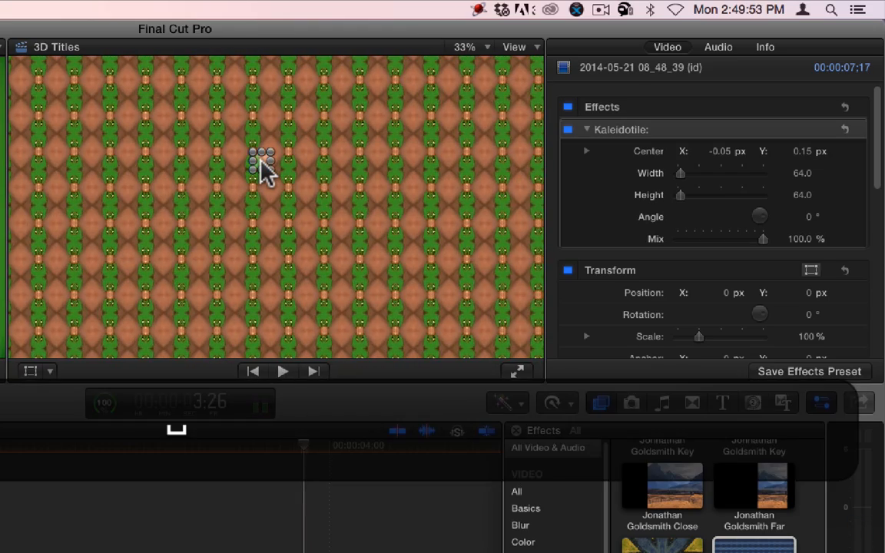
Step: Move the Kaleidotile center to about X 0.01, Y 0.18, play back the clip and return to its start
{"action": "left_click_drag", "start_coordinate": [263, 159], "coordinate": [278, 149]}
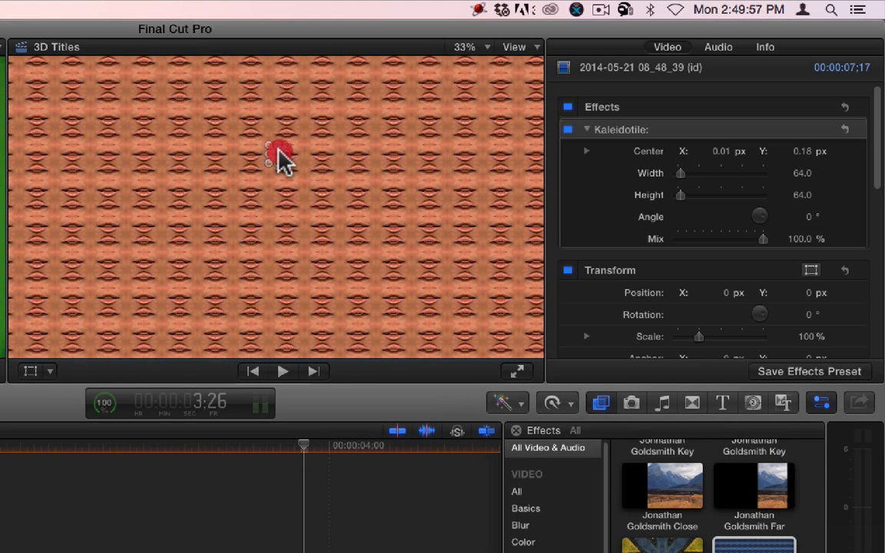
{"action": "key", "text": "space"}
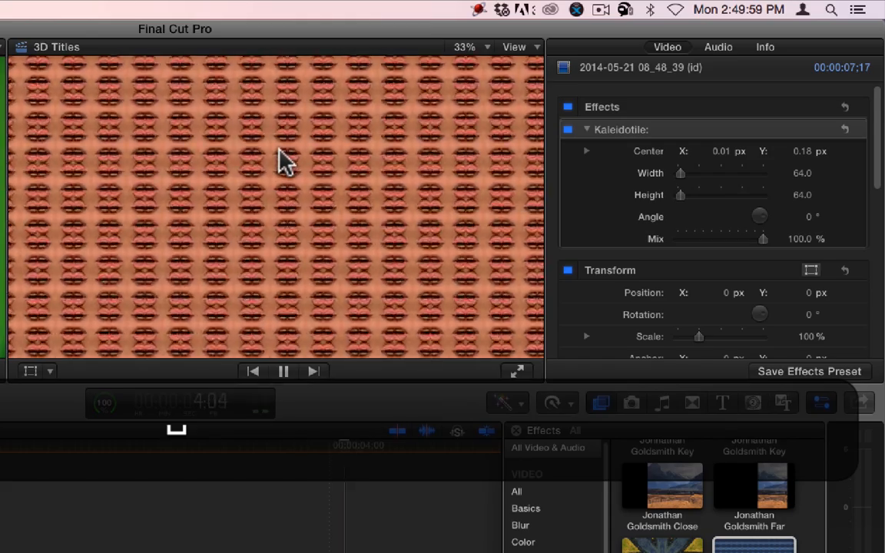
{"action": "key", "text": "space"}
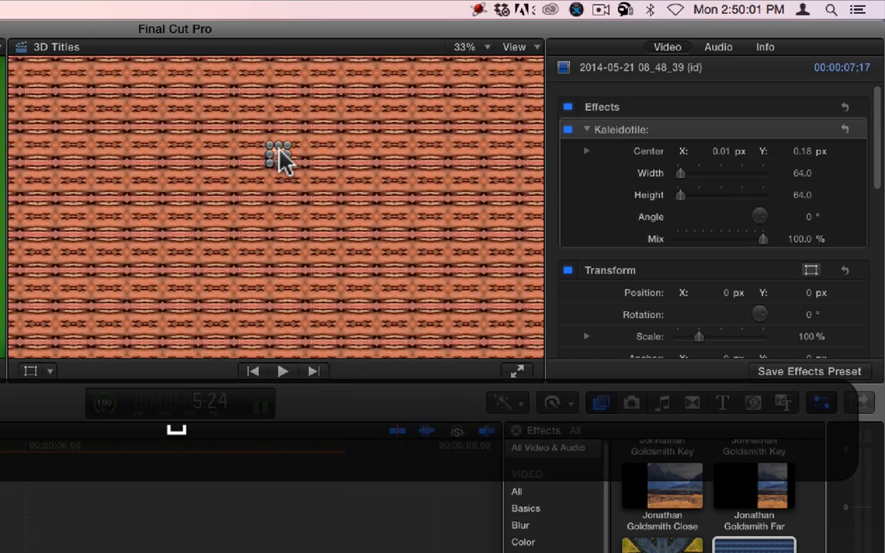
{"action": "key", "text": "Home"}
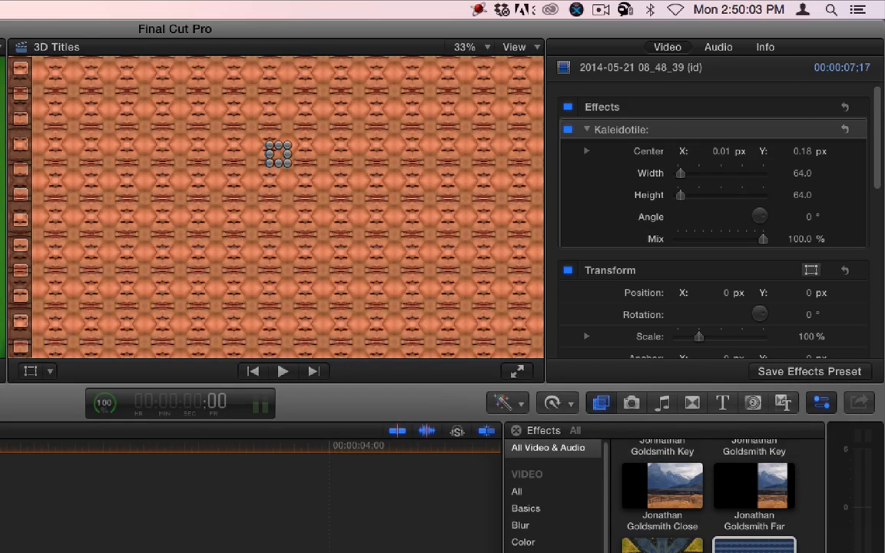
Step: Resize the Kaleidotile tile to about 275 wide by 252.5 high, rotated to about 296.6° and centered near X -0.05, Y 0.2
{"action": "left_click", "coordinate": [801, 173]}
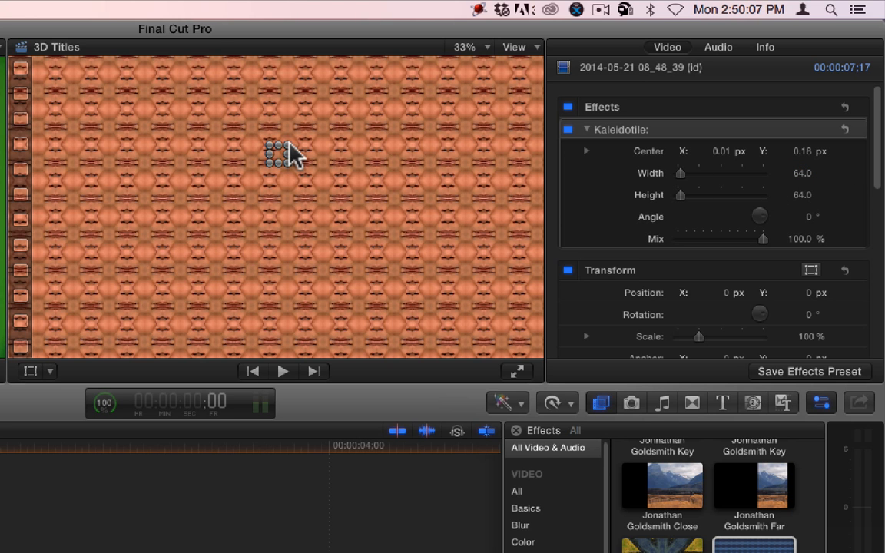
{"action": "left_click_drag", "start_coordinate": [290, 146], "coordinate": [340, 153]}
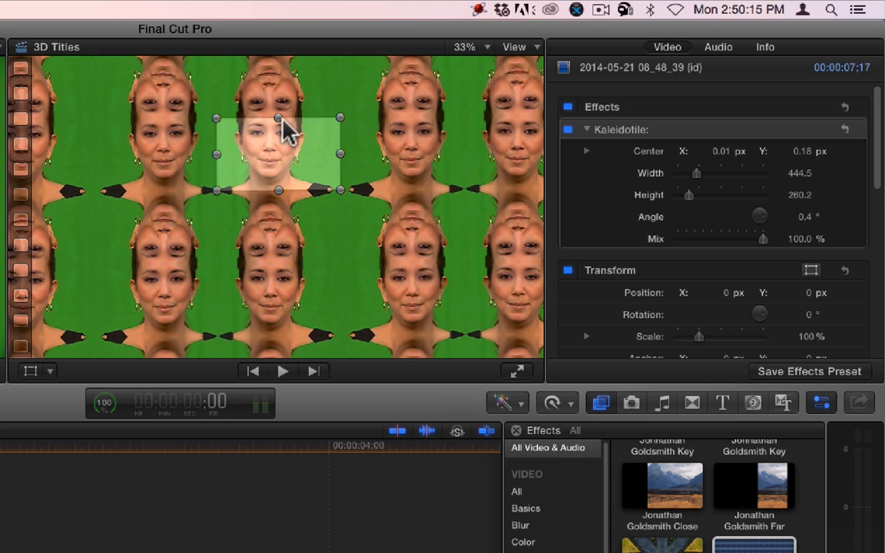
{"action": "left_click_drag", "start_coordinate": [282, 121], "coordinate": [282, 159]}
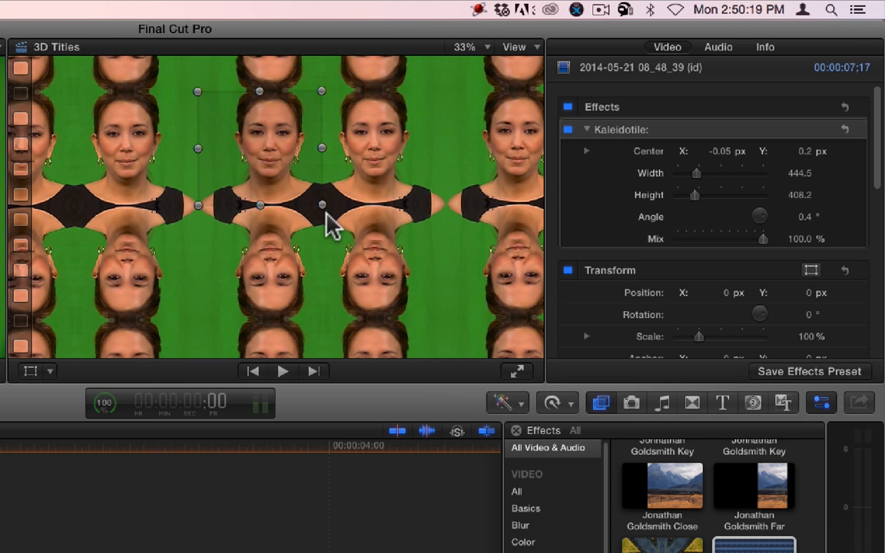
{"action": "left_click_drag", "start_coordinate": [323, 208], "coordinate": [310, 200]}
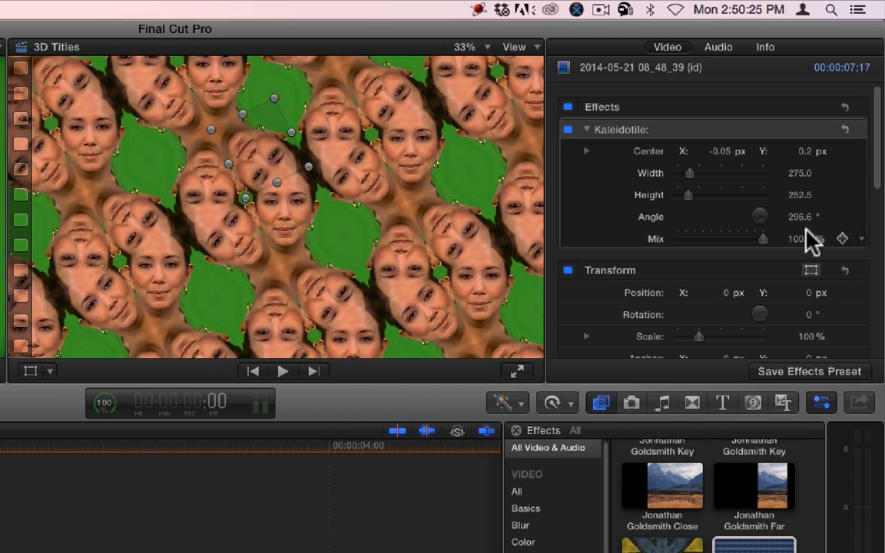
Step: Move the rotated tile's center to about X -0.04, Y 0.24, play back the clip and return to its start
{"action": "left_click_drag", "start_coordinate": [276, 158], "coordinate": [262, 142]}
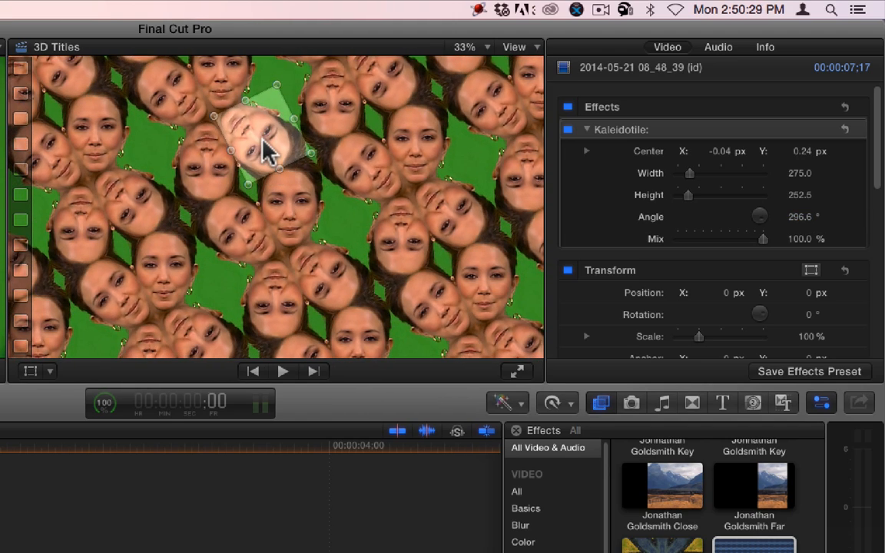
{"action": "key", "text": "space"}
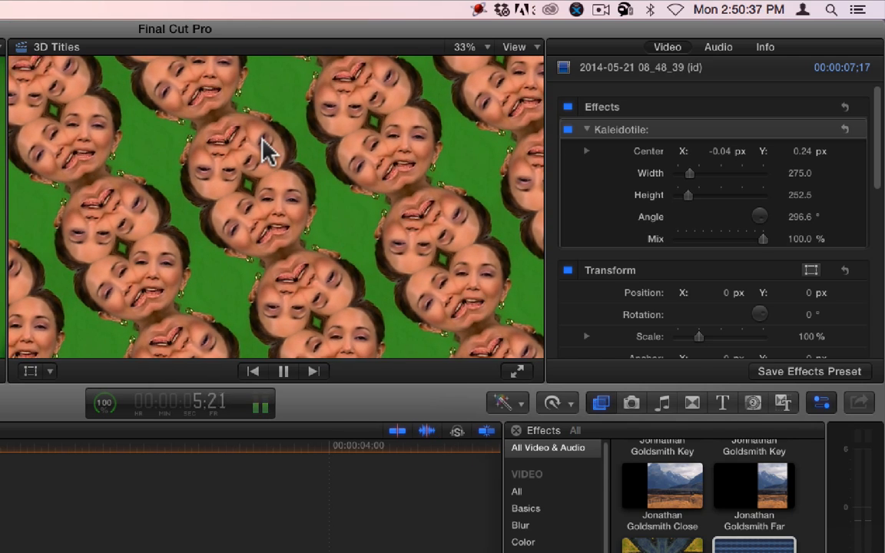
{"action": "key", "text": "space"}
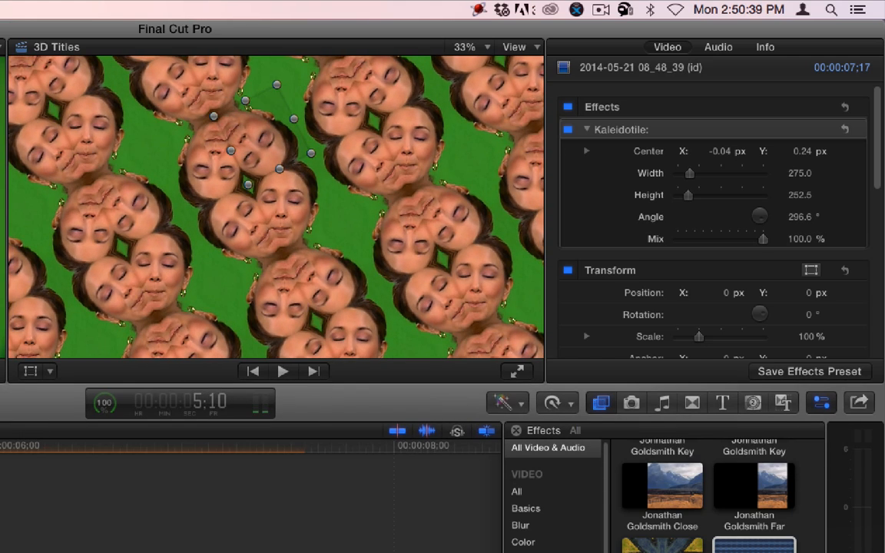
{"action": "key", "text": "Home"}
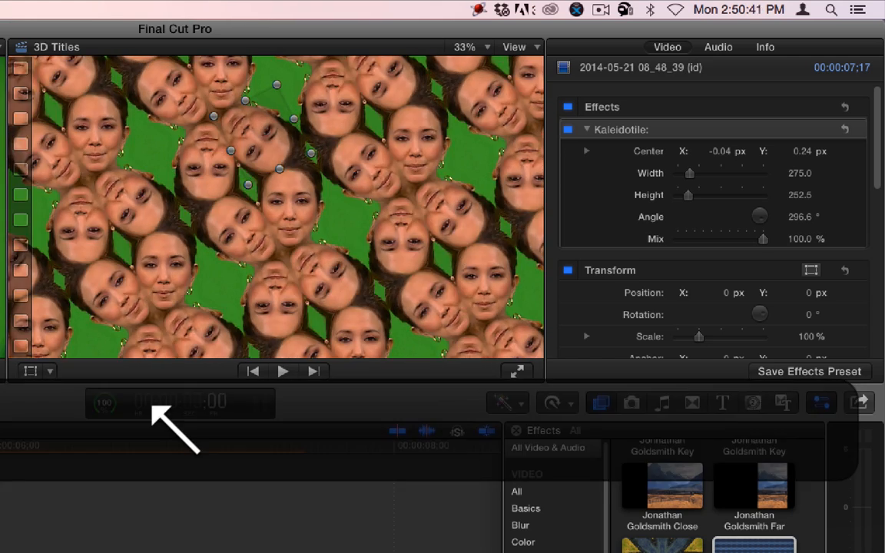
Step: Remove the Kaleidotile effect from the green-screen clip and apply the Letterbox effect
{"action": "left_click", "coordinate": [628, 141]}
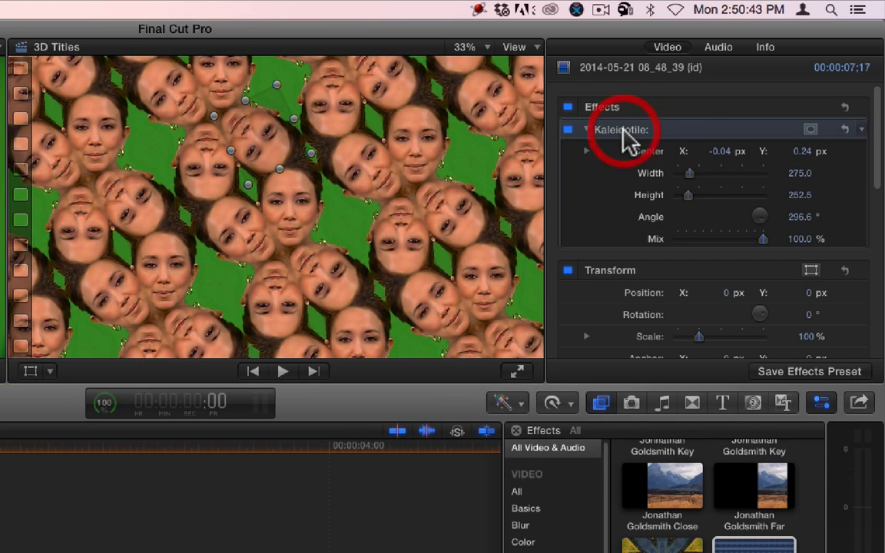
{"action": "key", "text": "BackSpace"}
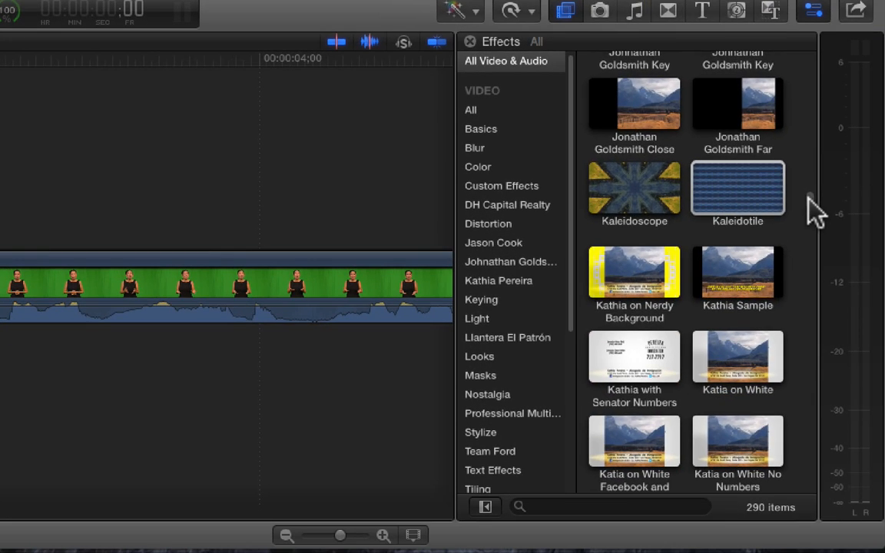
{"action": "left_click_drag", "start_coordinate": [816, 465], "coordinate": [819, 476]}
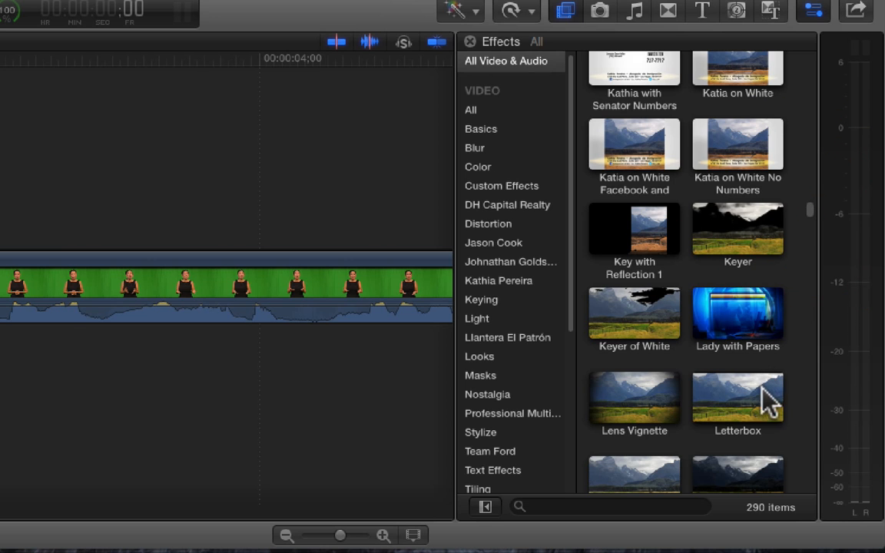
{"action": "left_click_drag", "start_coordinate": [768, 400], "coordinate": [458, 367]}
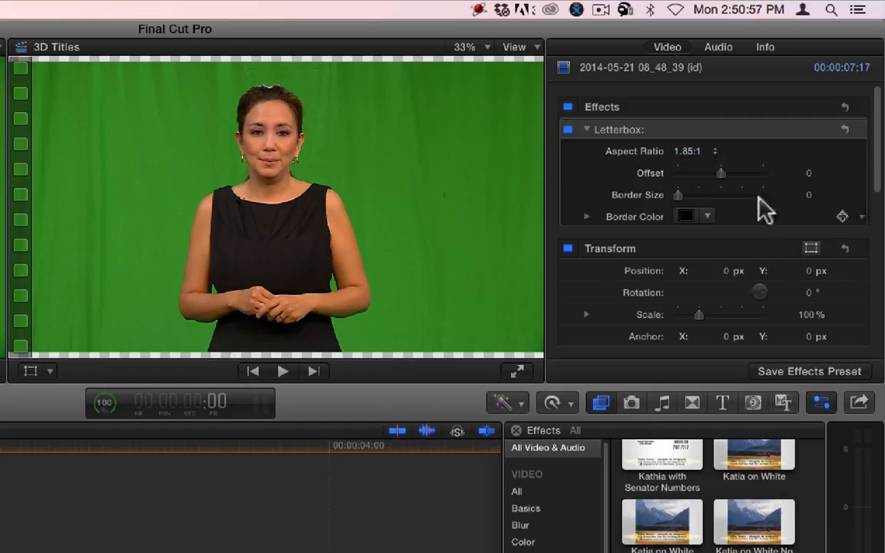
Step: Try the Letterbox aspect ratios 1.66:1, 1.70:1, 1.85:1 and 1.78:1 on the clip
{"action": "left_click", "coordinate": [707, 149]}
{"action": "left_click", "coordinate": [707, 111]}
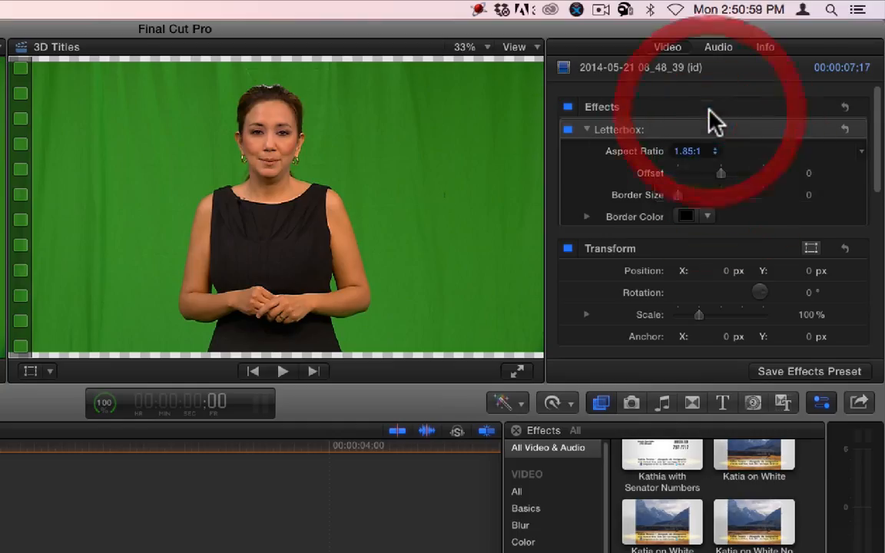
{"action": "left_click", "coordinate": [691, 149]}
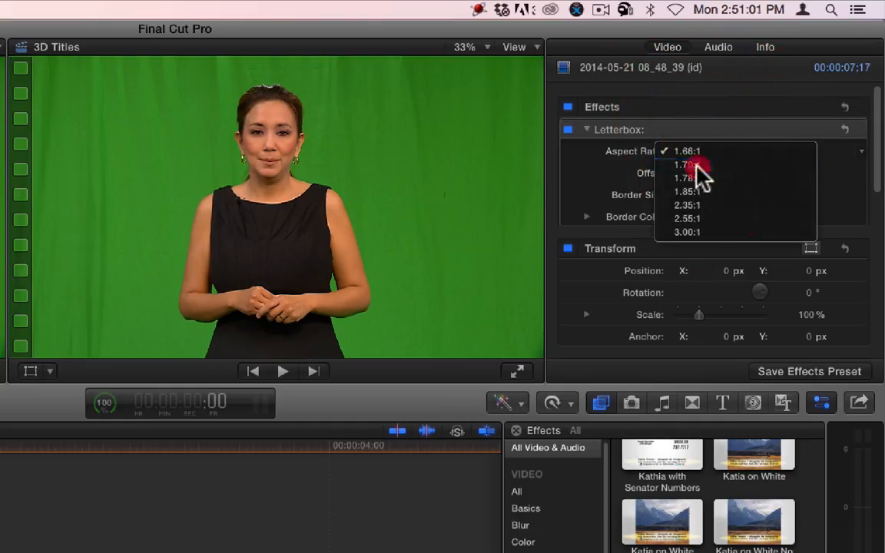
{"action": "left_click", "coordinate": [695, 162]}
{"action": "left_click", "coordinate": [701, 152]}
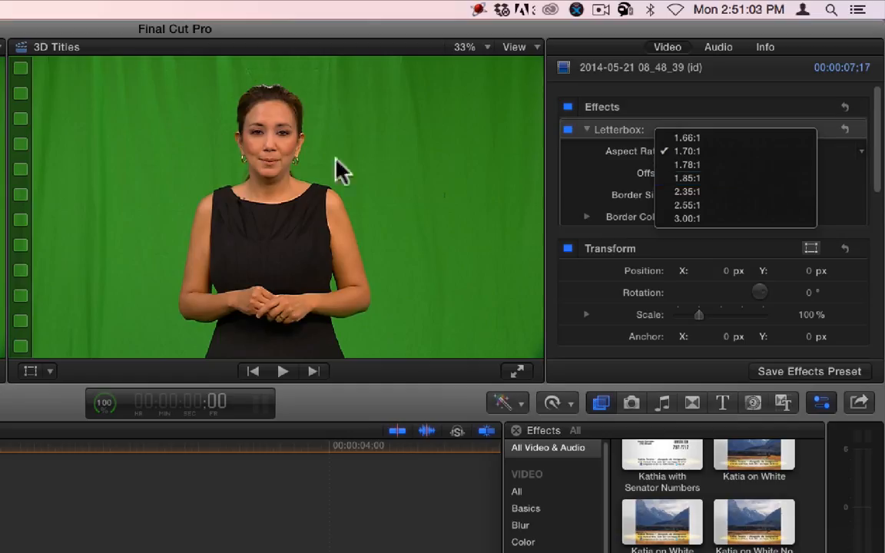
{"action": "left_click", "coordinate": [716, 177]}
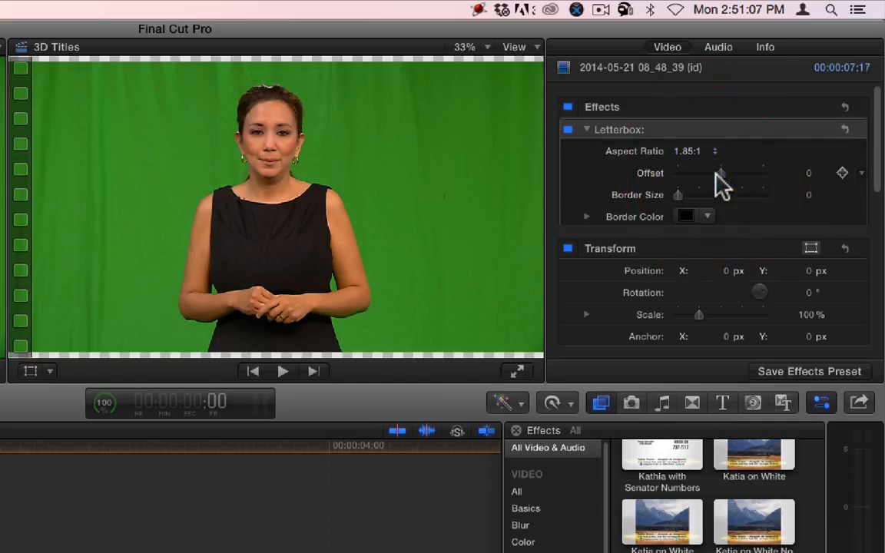
{"action": "left_click", "coordinate": [694, 151]}
{"action": "left_click", "coordinate": [689, 136]}
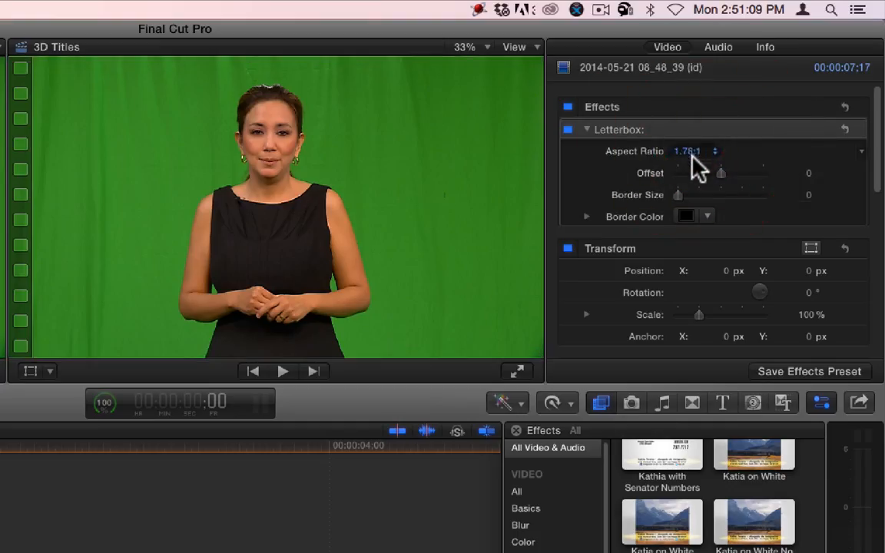
Step: Step the Letterbox aspect ratio through 1.85:1, 2.35:1 and 2.55:1 up to 3.00:1
{"action": "left_click", "coordinate": [691, 160]}
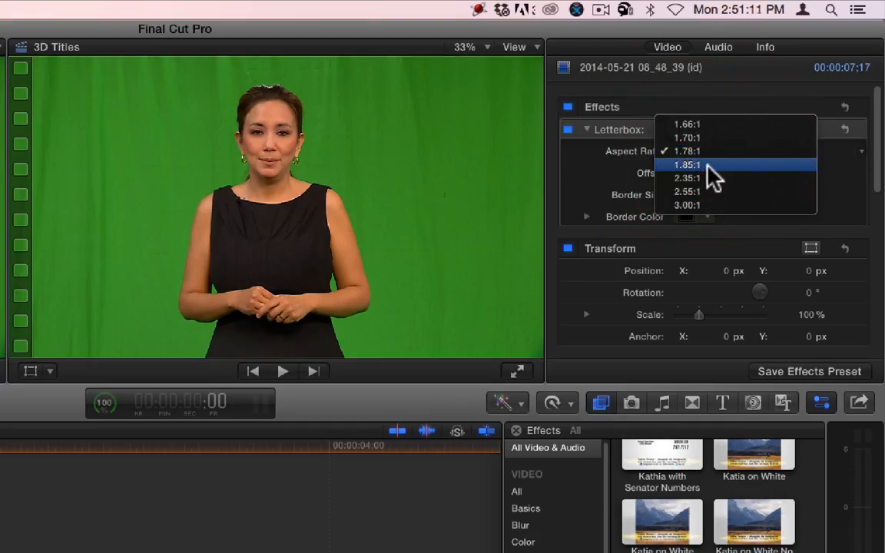
{"action": "left_click", "coordinate": [707, 165]}
{"action": "left_click", "coordinate": [692, 154]}
{"action": "left_click", "coordinate": [693, 166]}
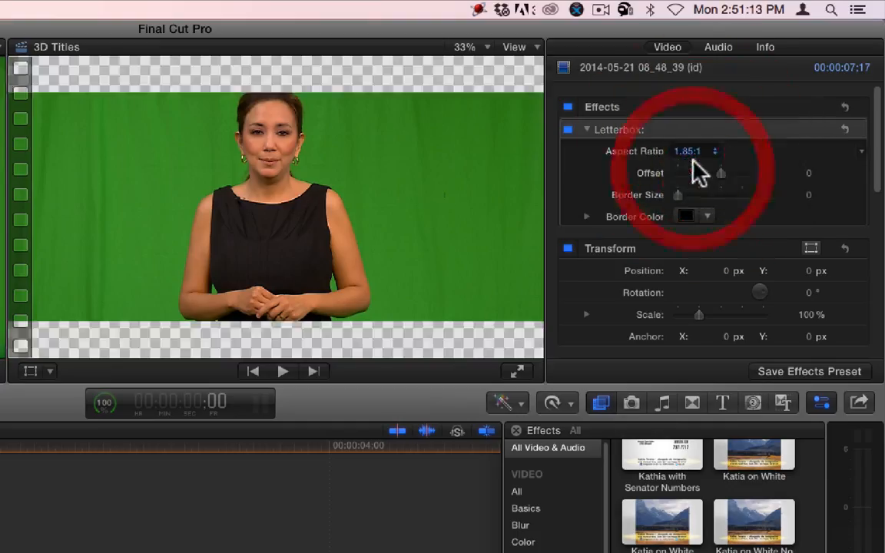
{"action": "left_click", "coordinate": [699, 152]}
{"action": "left_click", "coordinate": [695, 164]}
{"action": "left_click", "coordinate": [695, 152]}
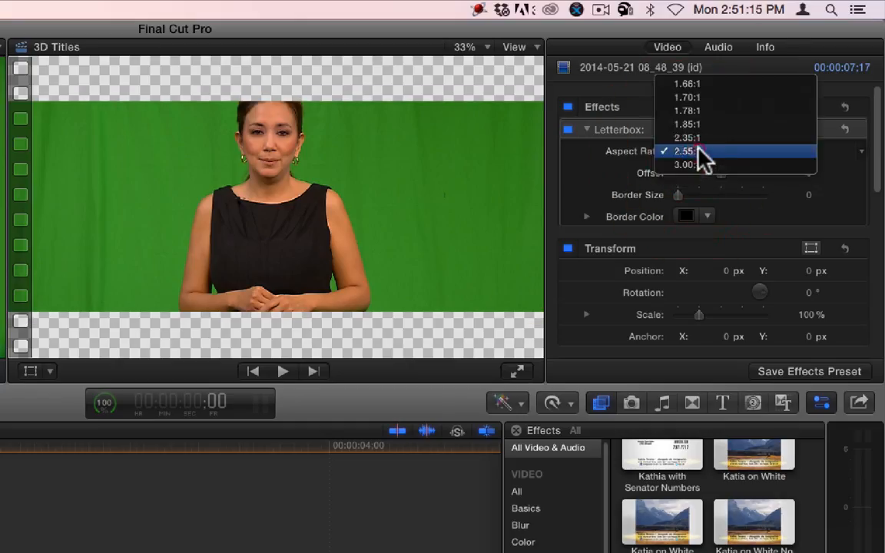
{"action": "left_click", "coordinate": [695, 165]}
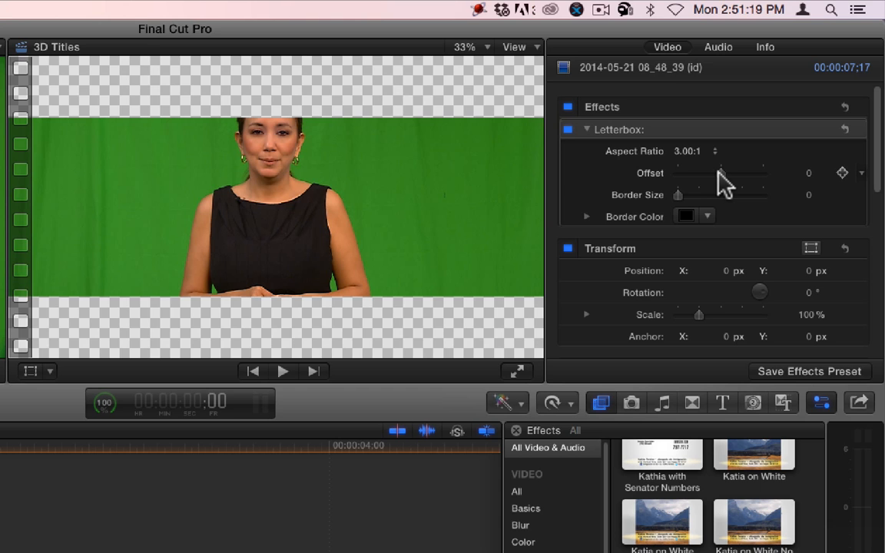
Step: Set the Letterbox offset to about -0.63 so the woman's whole head fits the frame, and play back the clip
{"action": "left_click_drag", "start_coordinate": [719, 172], "coordinate": [690, 173]}
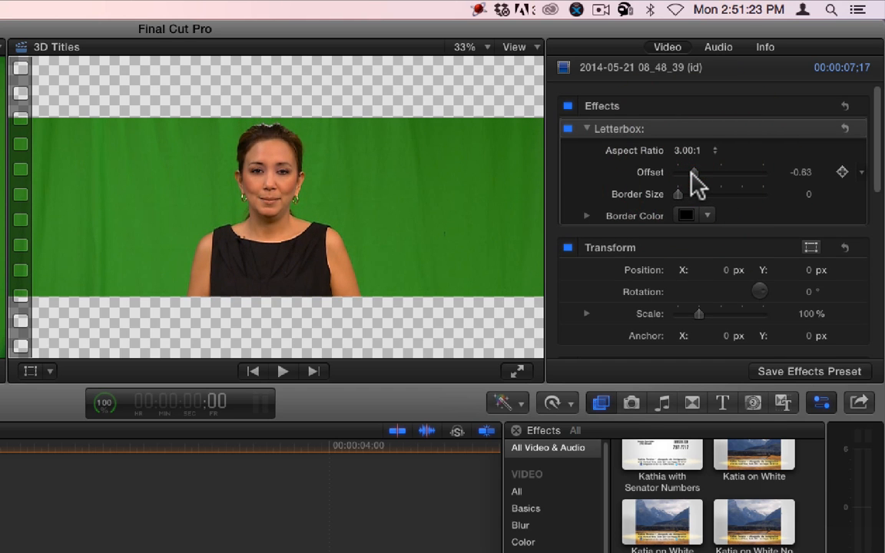
{"action": "key", "text": "space"}
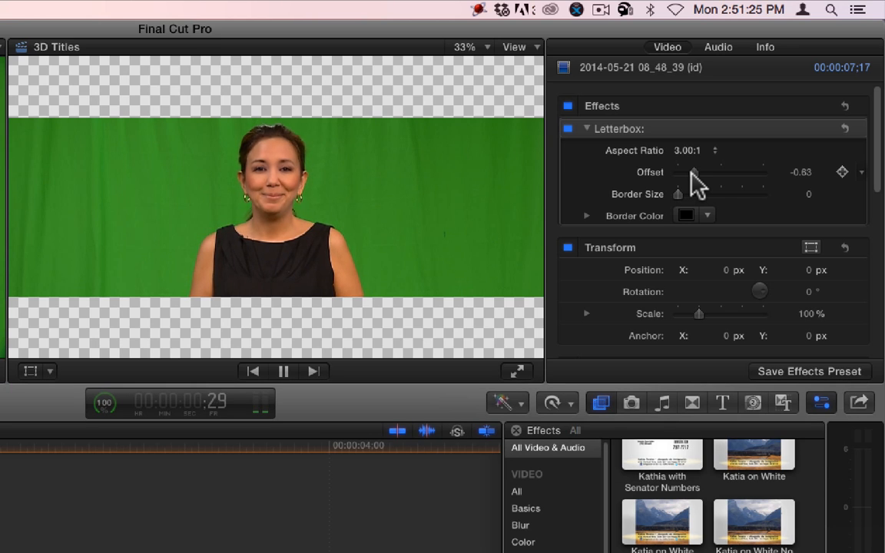
{"action": "key", "text": "space"}
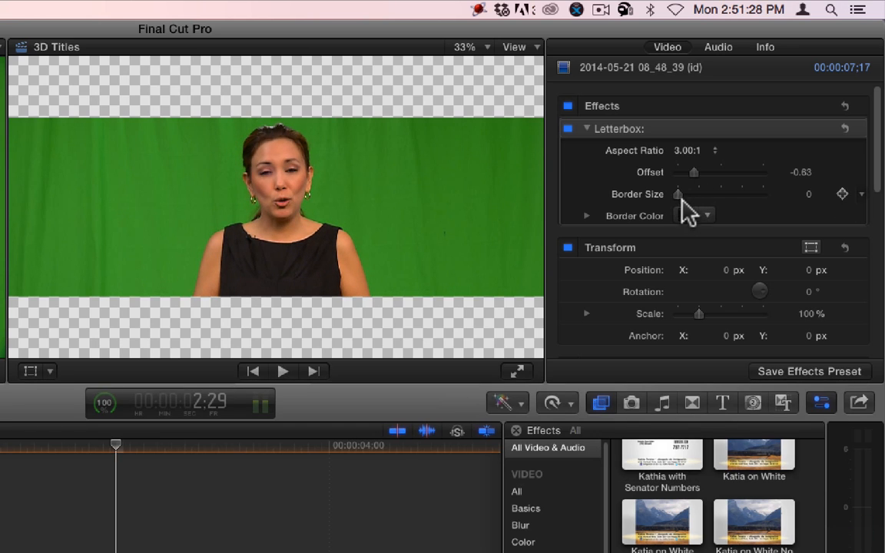
Step: Set the Letterbox border size to 10.0 and change the aspect ratio to 1.85:1
{"action": "left_click_drag", "start_coordinate": [679, 194], "coordinate": [801, 194]}
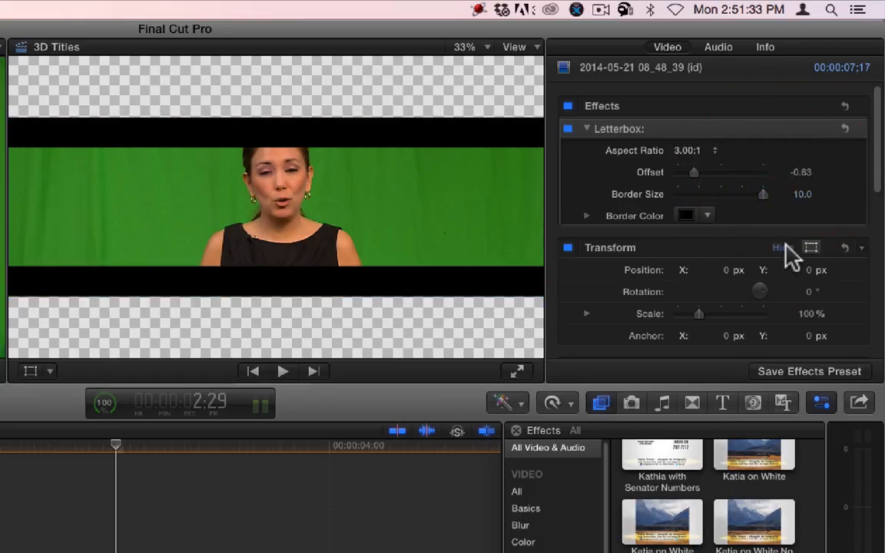
{"action": "left_click", "coordinate": [695, 154]}
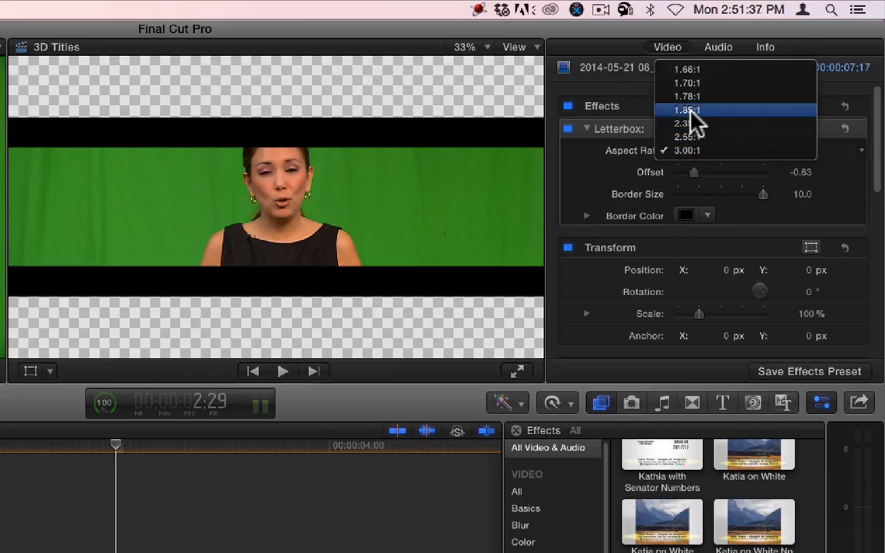
{"action": "left_click", "coordinate": [695, 122]}
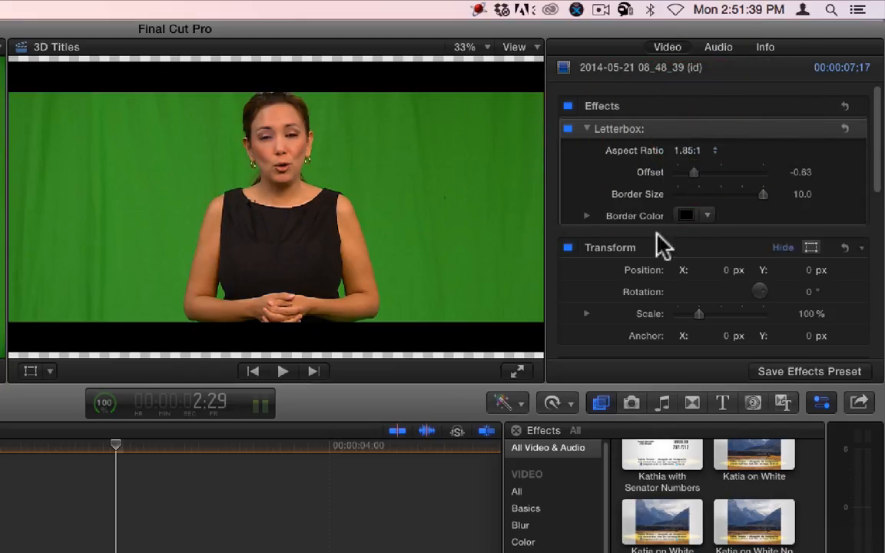
Step: Change the Letterbox border color to red and play back the clip to preview it
{"action": "left_click", "coordinate": [686, 216]}
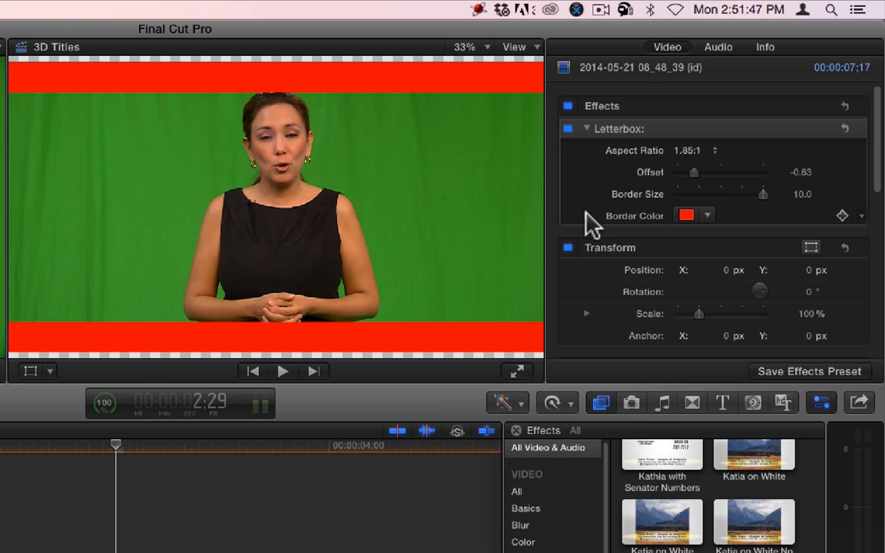
{"action": "left_click_drag", "start_coordinate": [98, 449], "coordinate": [0, 447]}
{"action": "key", "text": "space"}
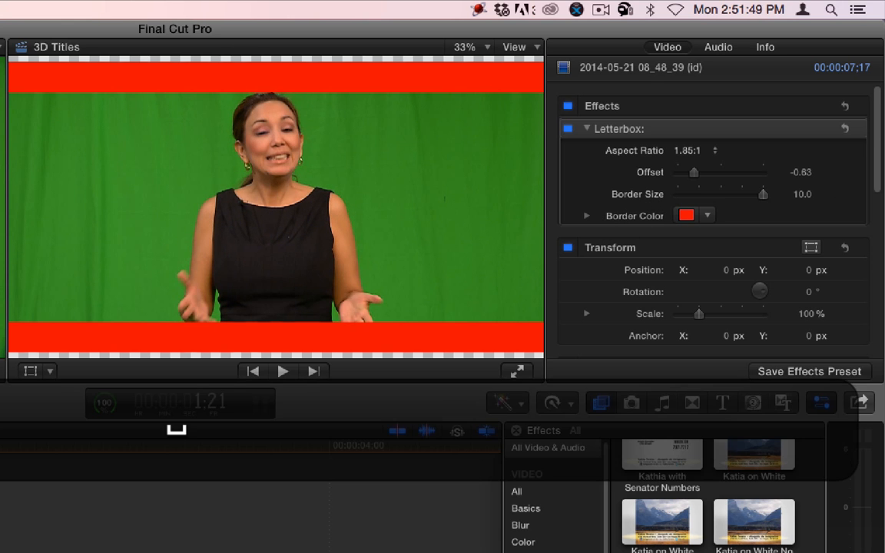
{"action": "key", "text": "space"}
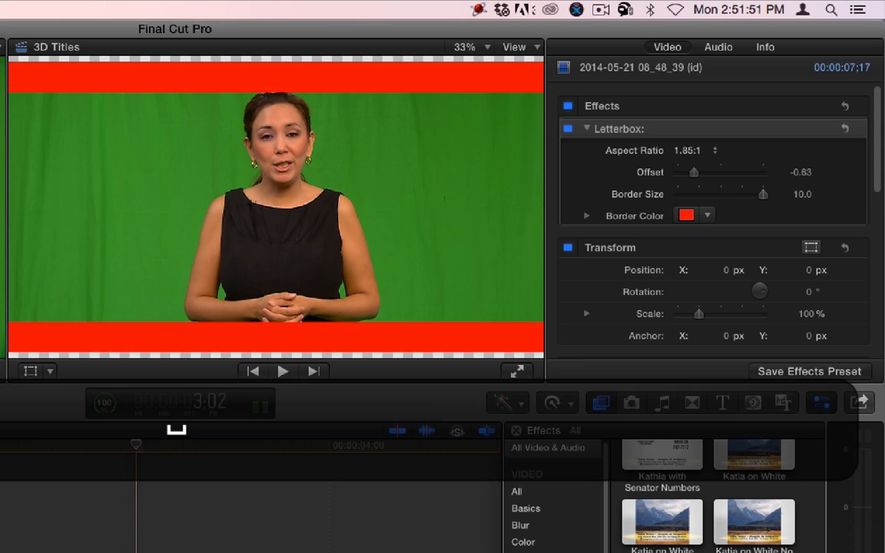
Step: Remove the Letterbox effect from the green-screen clip and apply the Keyer effect
{"action": "left_click", "coordinate": [615, 129]}
{"action": "key", "text": "BackSpace"}
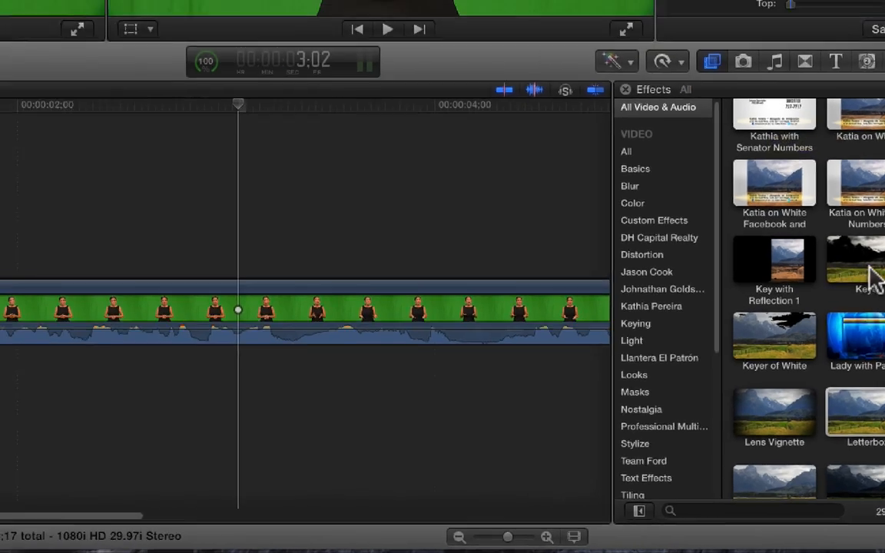
{"action": "left_click", "coordinate": [396, 331]}
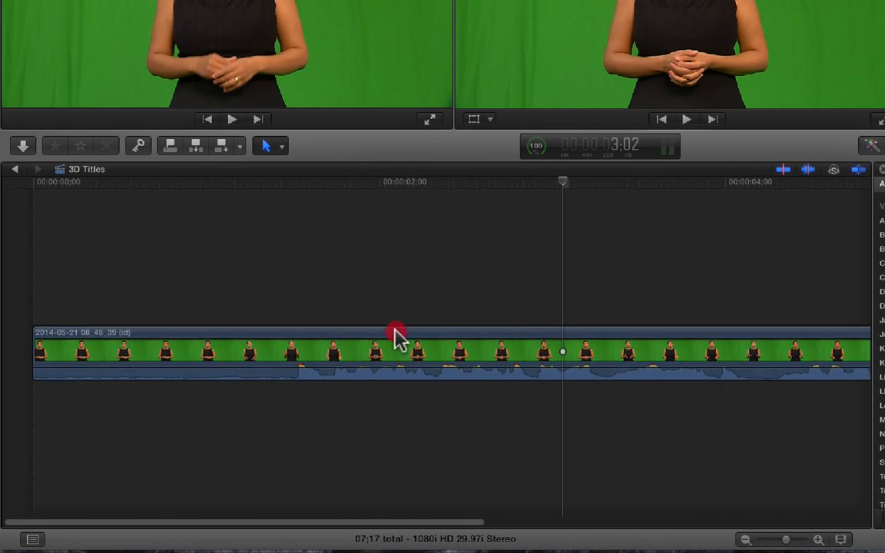
{"action": "left_click_drag", "start_coordinate": [374, 345], "coordinate": [375, 346]}
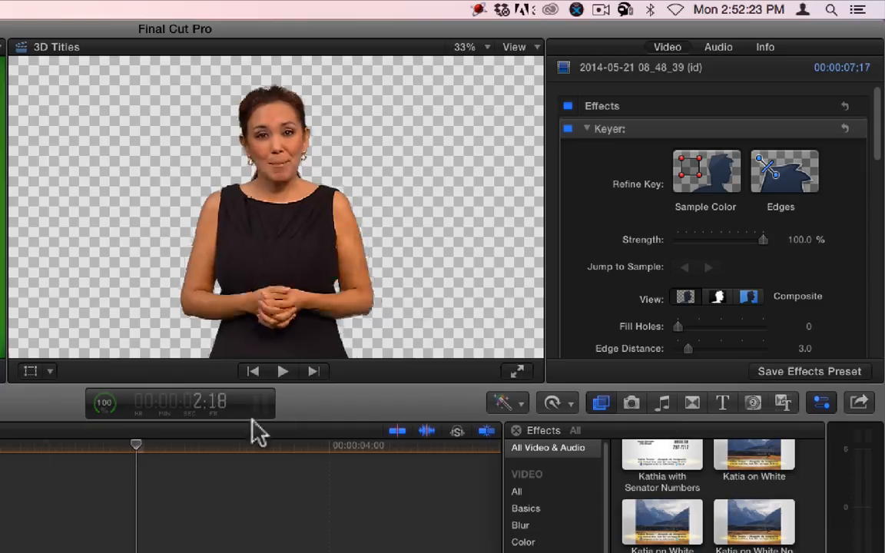
Step: Turn the Keyer effect off and on again to compare the clip with and without the key
{"action": "left_click", "coordinate": [568, 128]}
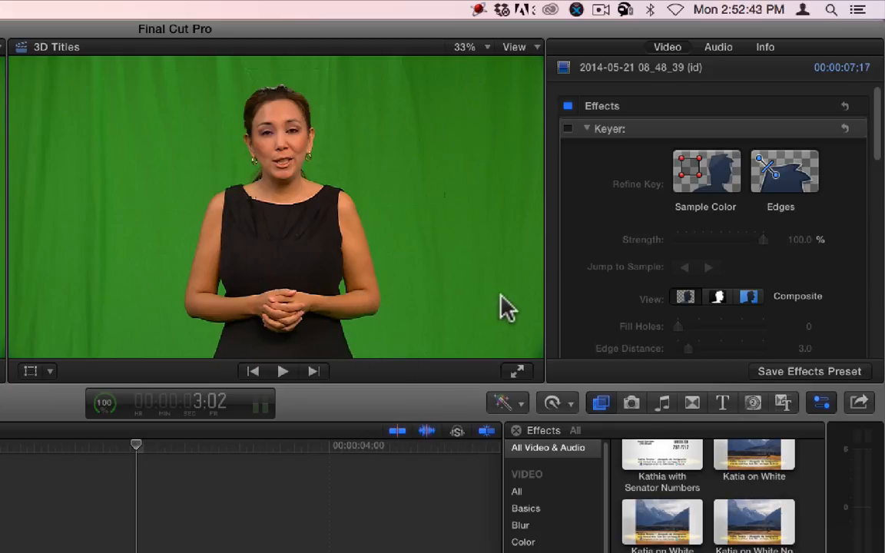
{"action": "left_click", "coordinate": [567, 129]}
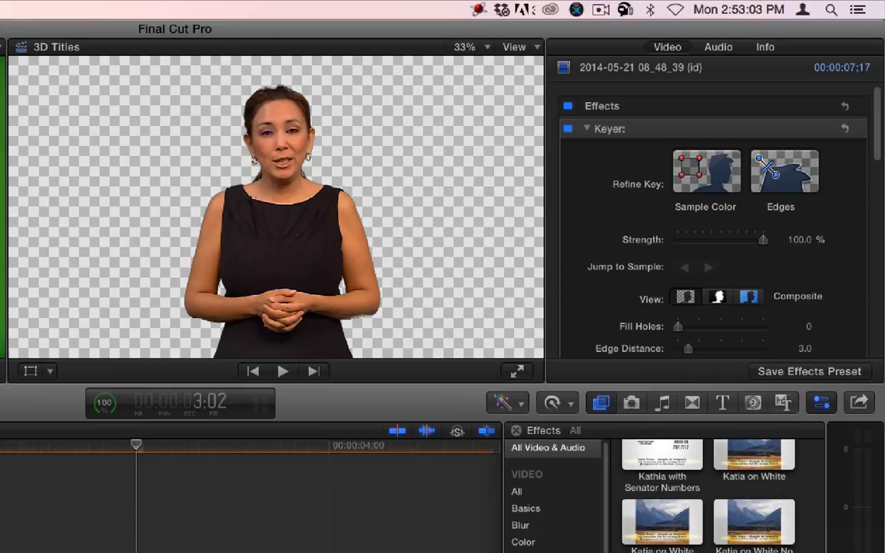
Step: Bring the rocky landscape clip 001138_VTXHD_1 into the timeline and apply the Keyer effect to it at 3:14
{"action": "left_click", "coordinate": [416, 353]}
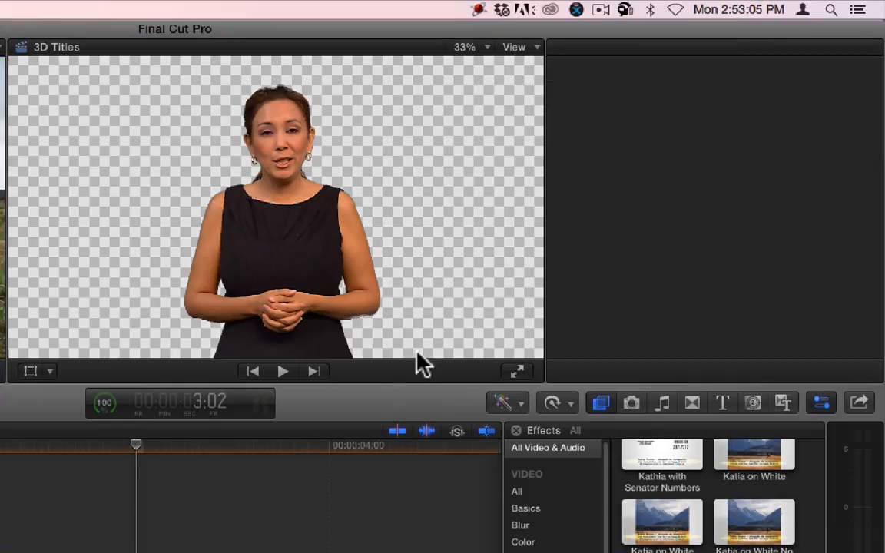
{"action": "left_click", "coordinate": [102, 447]}
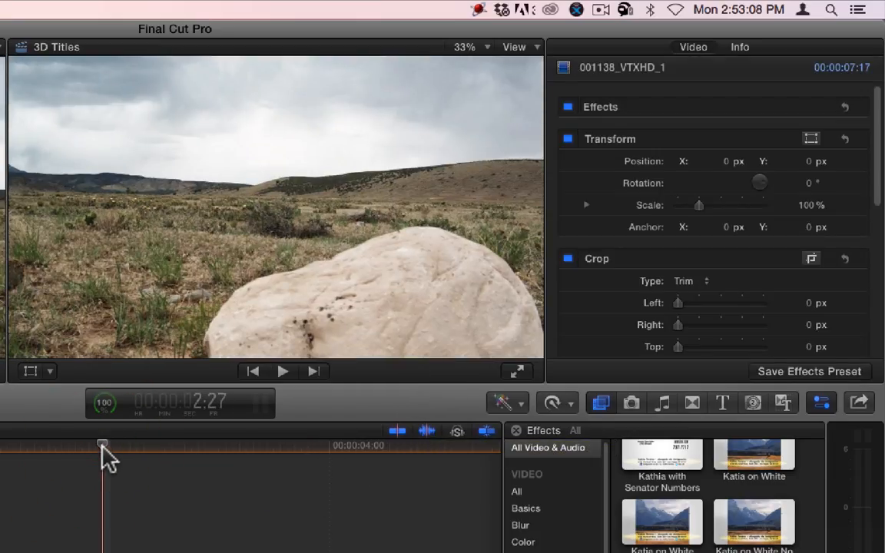
{"action": "left_click_drag", "start_coordinate": [102, 447], "coordinate": [221, 446]}
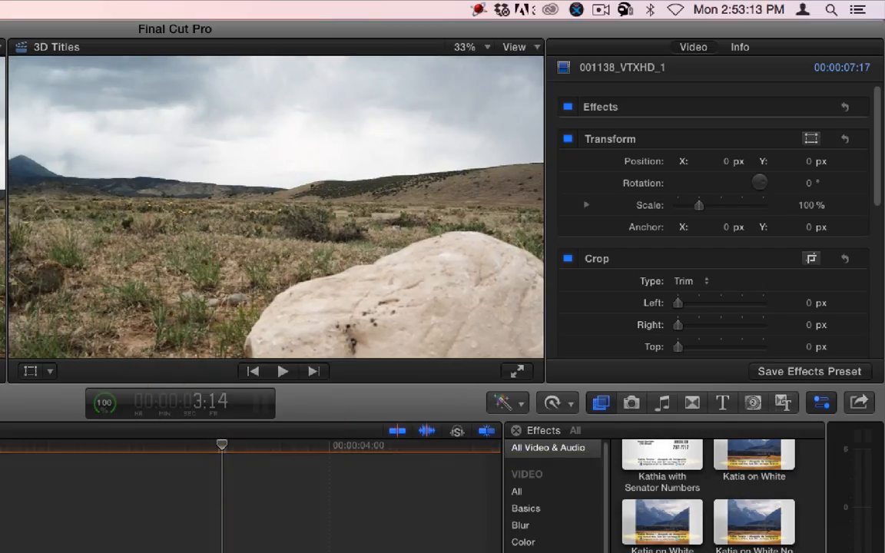
{"action": "left_click_drag", "start_coordinate": [662, 550], "coordinate": [199, 550]}
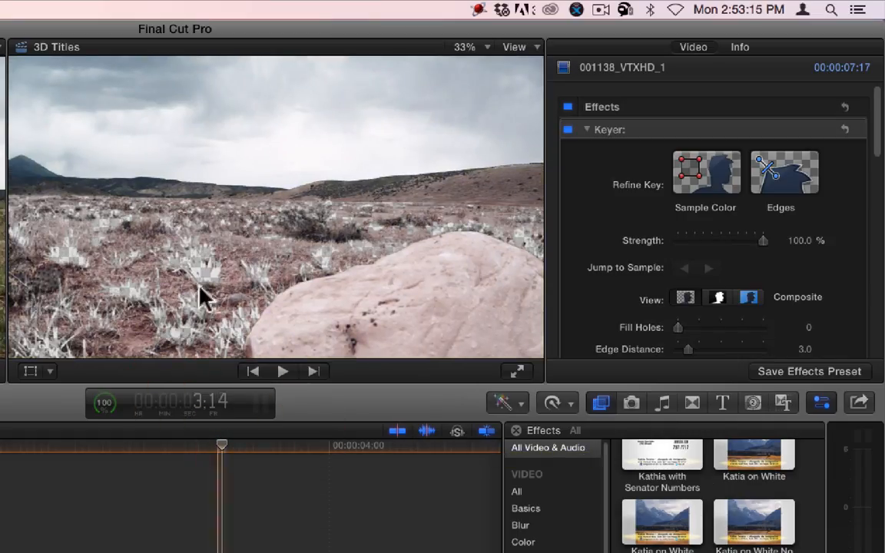
Step: Try sampling the Keyer's key color from the large white rock, and delete the sample
{"action": "left_click", "coordinate": [701, 183]}
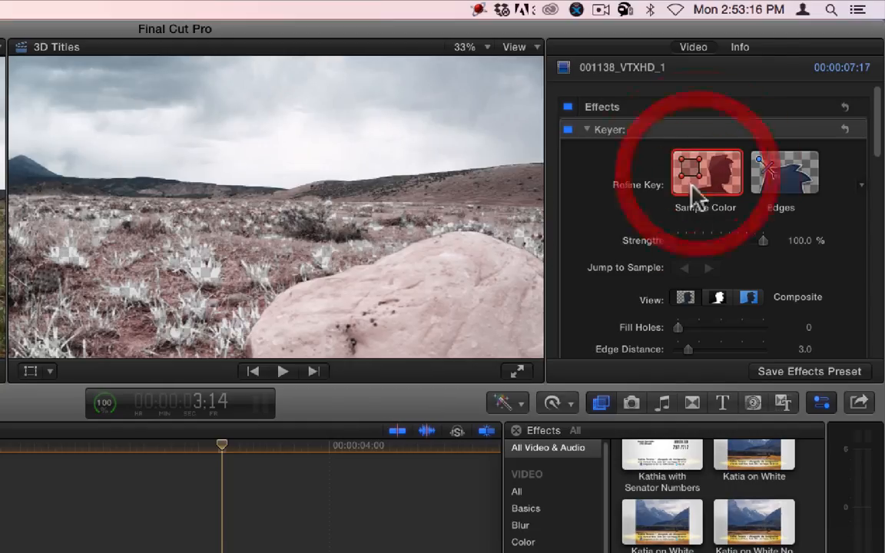
{"action": "left_click", "coordinate": [396, 283]}
{"action": "left_click_drag", "start_coordinate": [440, 315], "coordinate": [448, 319]}
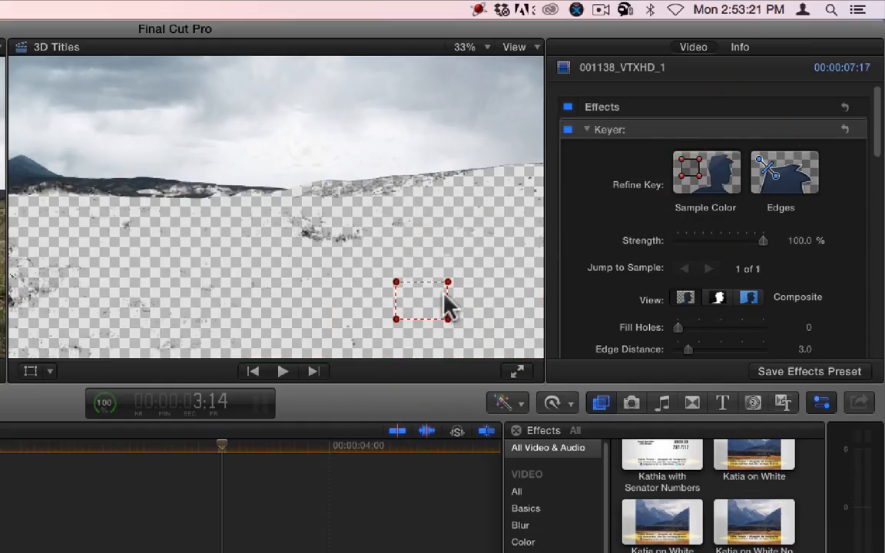
{"action": "key", "text": "BackSpace"}
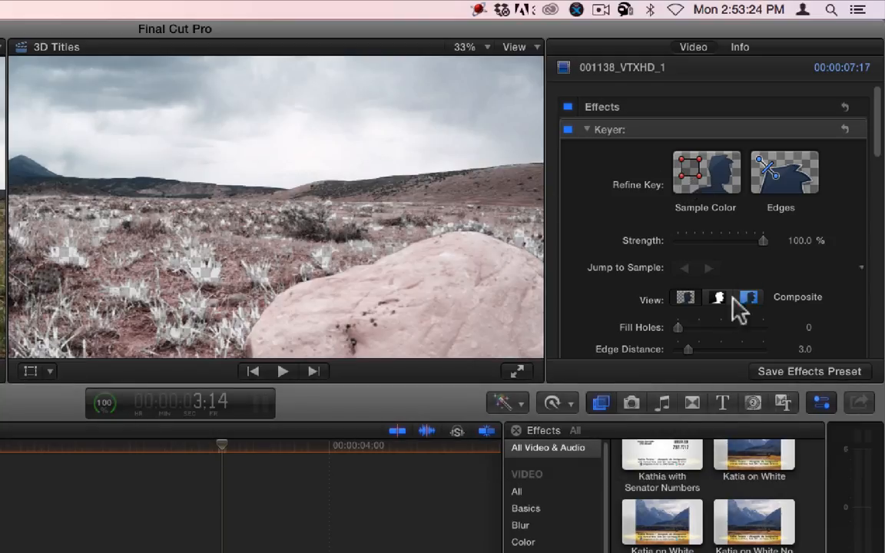
Step: Sample the Keyer's key color from a rectangle in the upper-left area of the cloudy sky
{"action": "left_click", "coordinate": [710, 184]}
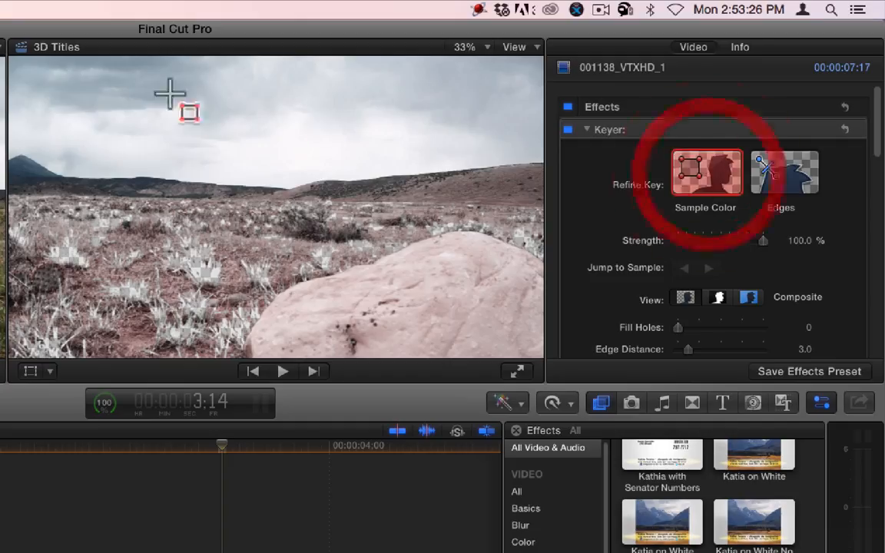
{"action": "left_click", "coordinate": [106, 75]}
{"action": "left_click_drag", "start_coordinate": [157, 106], "coordinate": [159, 108]}
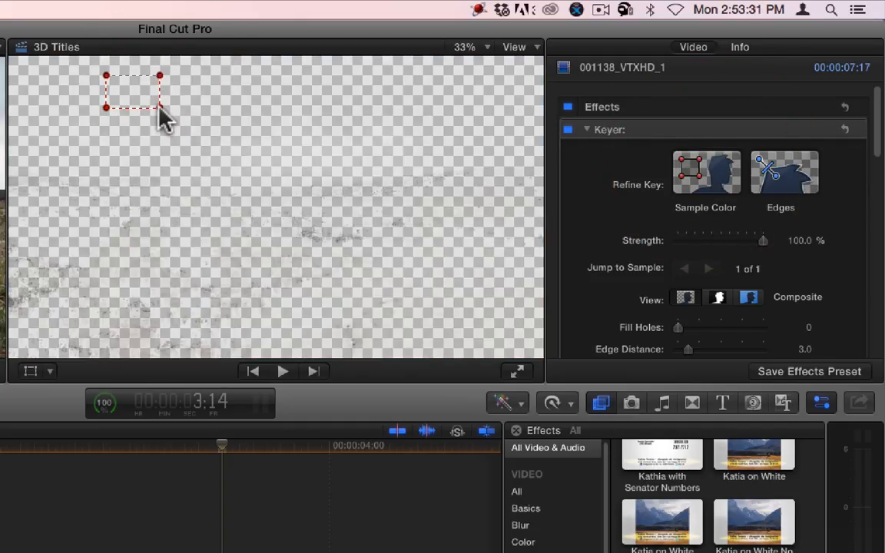
Step: Try drawing a Keyer edge line across the sky beside the color sample, and undo it
{"action": "left_click", "coordinate": [775, 178]}
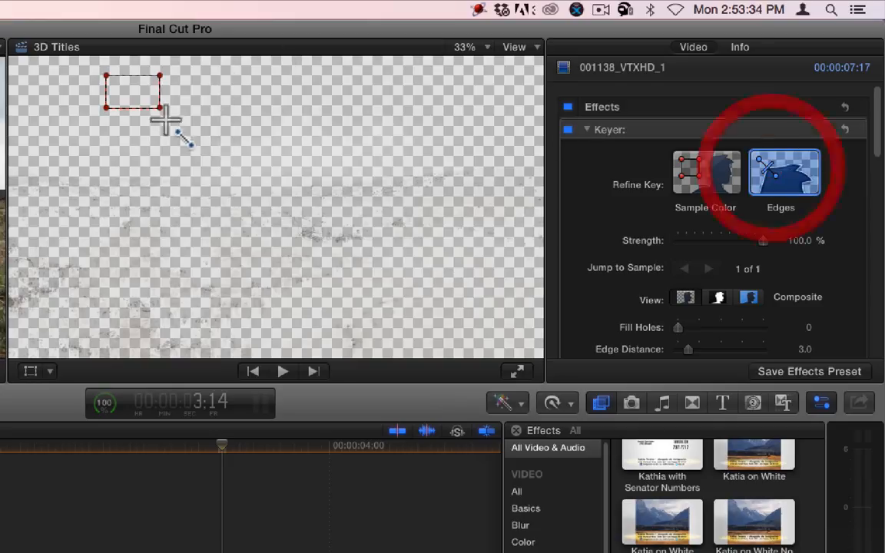
{"action": "left_click_drag", "start_coordinate": [171, 109], "coordinate": [290, 126]}
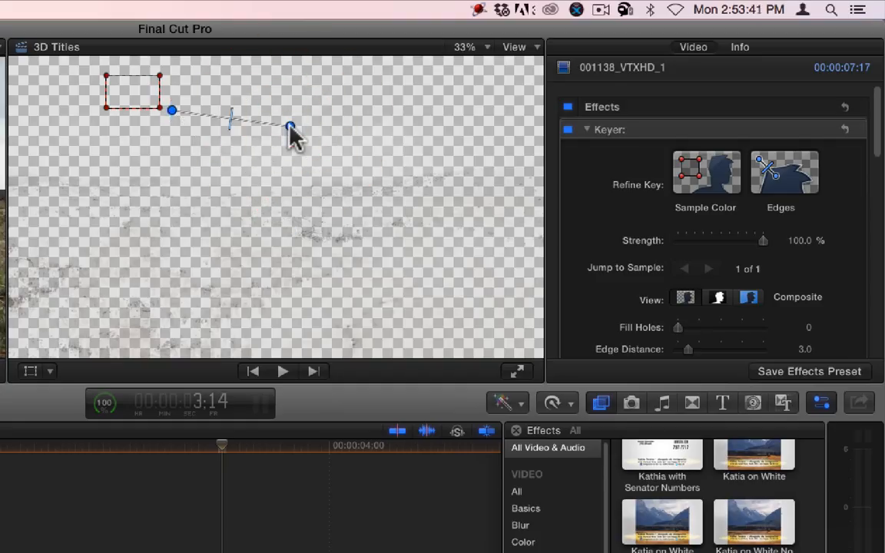
{"action": "key", "text": "super+z"}
{"action": "key", "text": "super+z"}
Step: Expand the Keyer's Color Selection settings and try adjusting the chroma range on the color wheel in Scrub Boxes mode
{"action": "scroll", "coordinate": [602, 255], "scroll_direction": "down", "scroll_amount": 5}
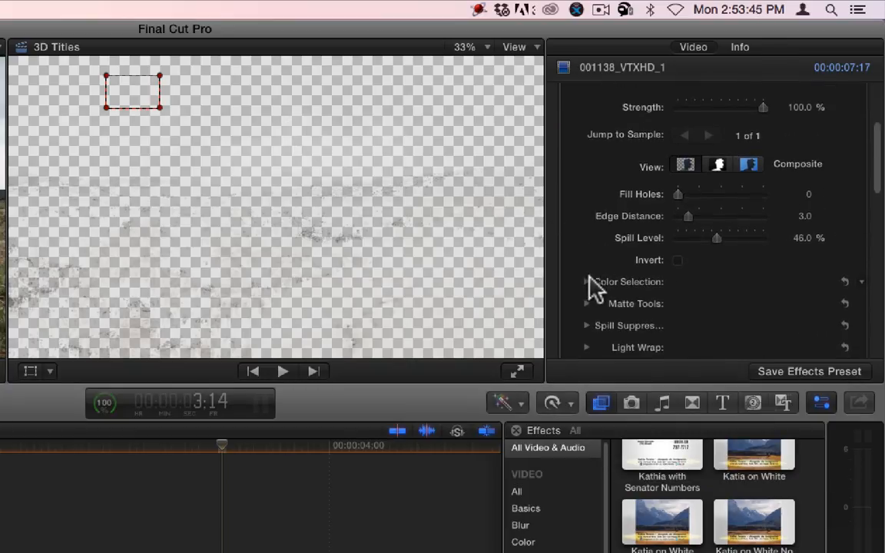
{"action": "left_click", "coordinate": [587, 282]}
{"action": "scroll", "coordinate": [628, 277], "scroll_direction": "down", "scroll_amount": 6}
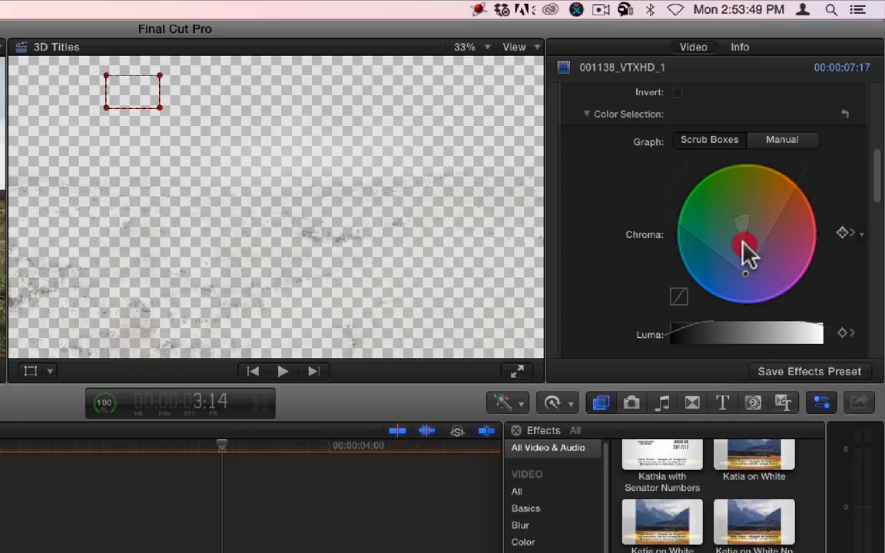
{"action": "mouse_move", "coordinate": [743, 243]}
{"action": "left_mouse_down"}
{"action": "mouse_move", "coordinate": [739, 221]}
{"action": "mouse_move", "coordinate": [741, 241]}
{"action": "mouse_move", "coordinate": [744, 232]}
{"action": "left_mouse_up"}
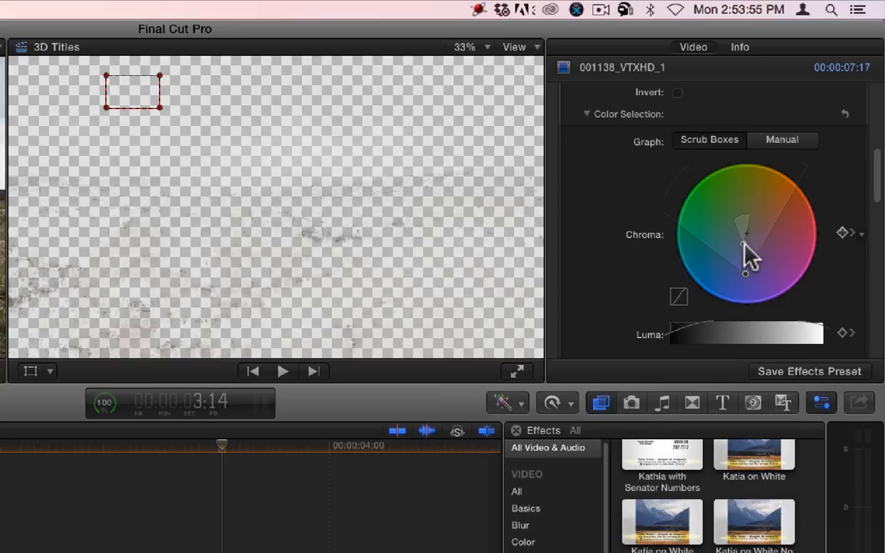
{"action": "left_click", "coordinate": [757, 225]}
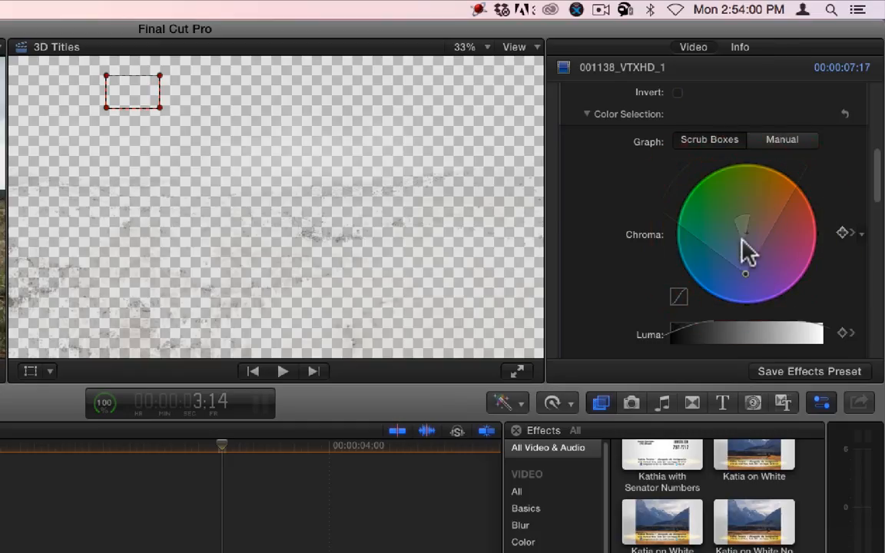
{"action": "left_click", "coordinate": [744, 244]}
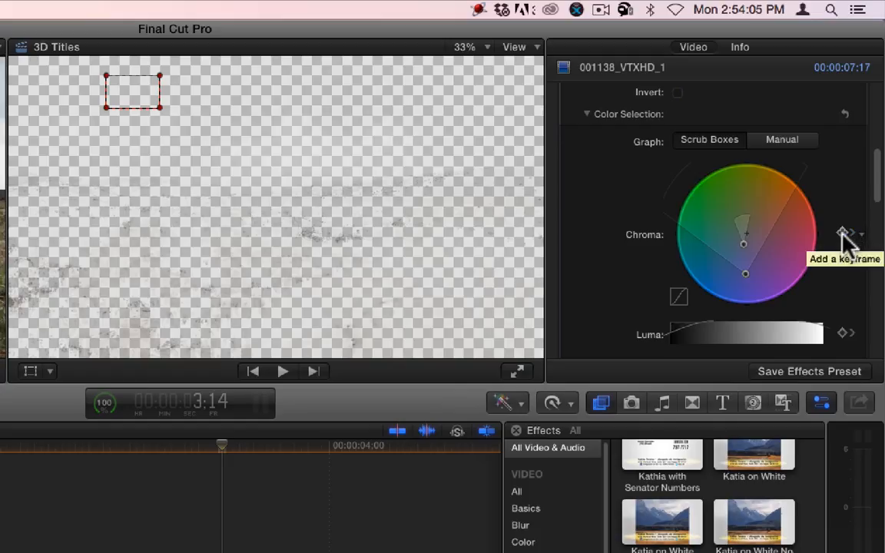
Step: Switch the Color Selection graph to Manual and reshape the chroma range on the color wheel
{"action": "left_click", "coordinate": [770, 144]}
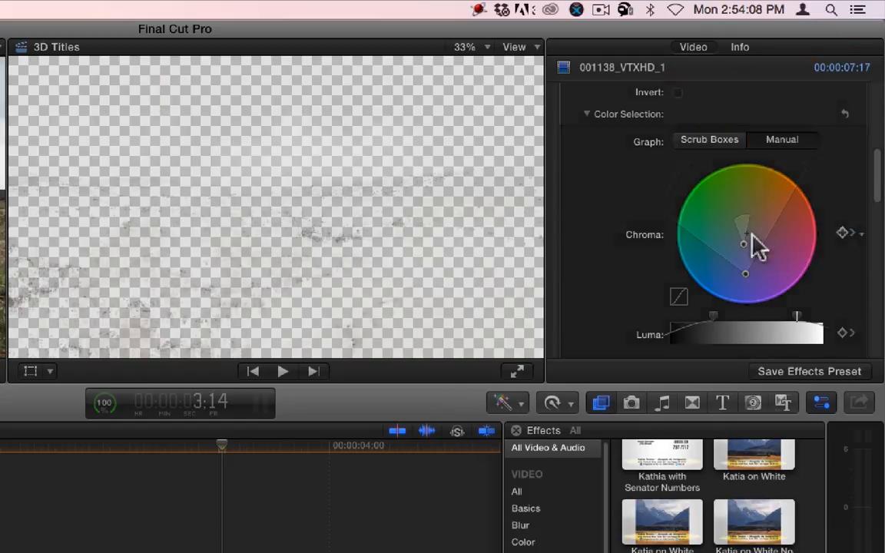
{"action": "mouse_move", "coordinate": [742, 241]}
{"action": "left_mouse_down"}
{"action": "mouse_move", "coordinate": [732, 225]}
{"action": "mouse_move", "coordinate": [751, 231]}
{"action": "mouse_move", "coordinate": [741, 192]}
{"action": "mouse_move", "coordinate": [749, 285]}
{"action": "mouse_move", "coordinate": [746, 253]}
{"action": "mouse_move", "coordinate": [767, 198]}
{"action": "mouse_move", "coordinate": [789, 187]}
{"action": "mouse_move", "coordinate": [740, 177]}
{"action": "mouse_move", "coordinate": [706, 191]}
{"action": "mouse_move", "coordinate": [689, 223]}
{"action": "mouse_move", "coordinate": [685, 261]}
{"action": "mouse_move", "coordinate": [699, 286]}
{"action": "mouse_move", "coordinate": [731, 297]}
{"action": "left_mouse_up"}
{"action": "left_click_drag", "start_coordinate": [753, 182], "coordinate": [706, 173]}
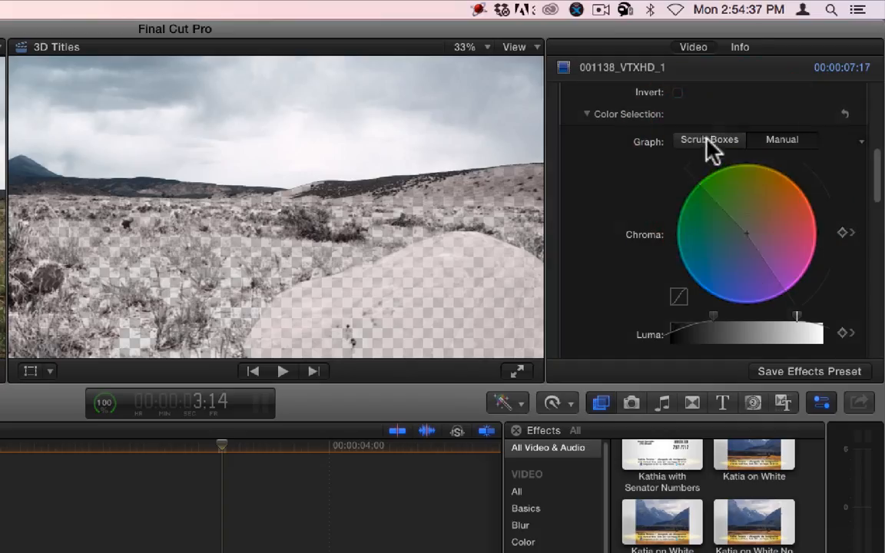
Step: Return the Color Selection graph to Scrub Boxes and readjust the boundaries of the chroma range on the color wheel
{"action": "left_click", "coordinate": [708, 148]}
{"action": "left_click_drag", "start_coordinate": [726, 221], "coordinate": [781, 182]}
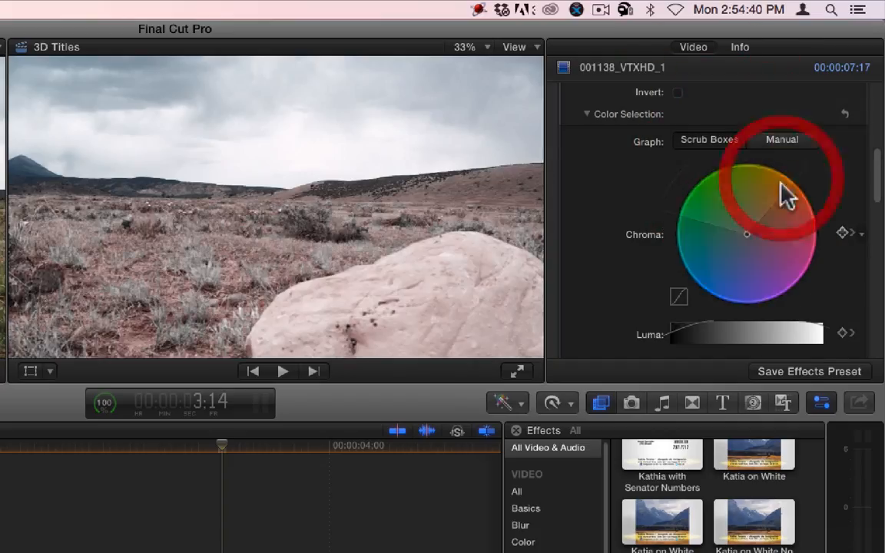
{"action": "left_click_drag", "start_coordinate": [748, 236], "coordinate": [691, 278]}
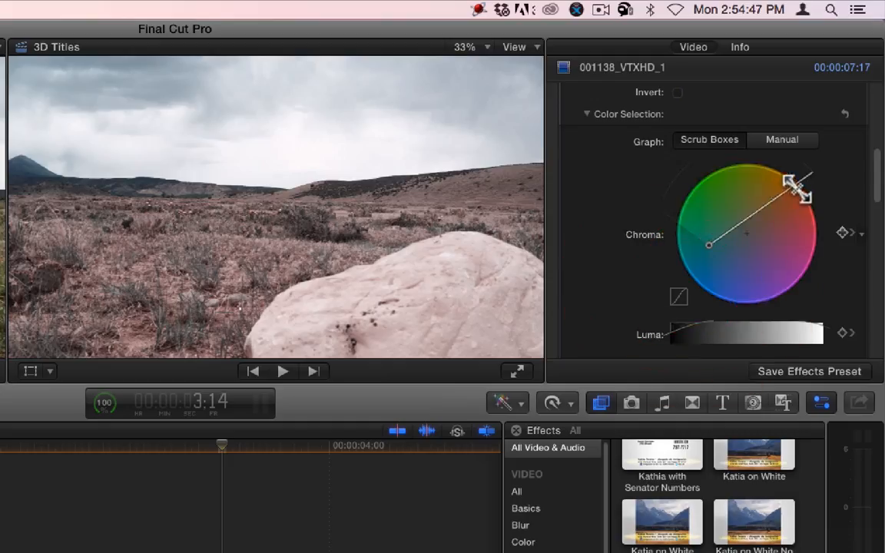
{"action": "left_click_drag", "start_coordinate": [795, 188], "coordinate": [701, 185]}
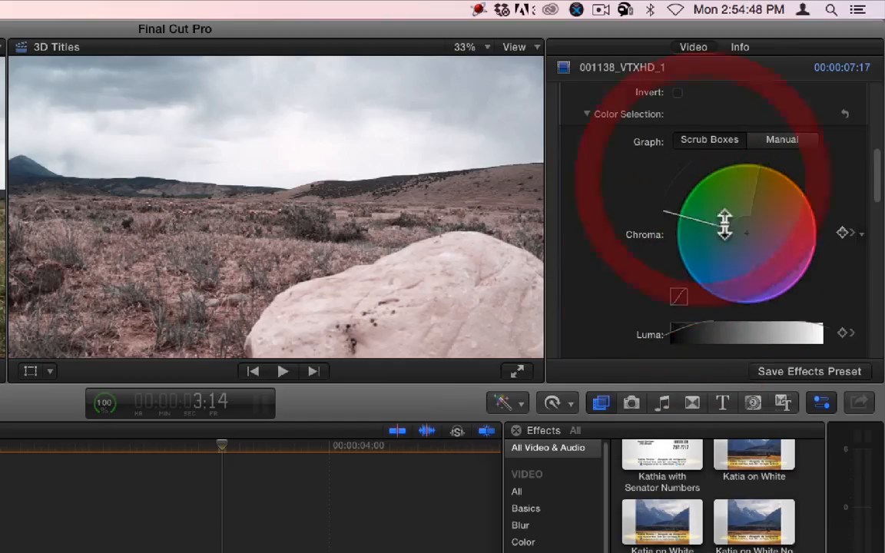
{"action": "left_click_drag", "start_coordinate": [741, 219], "coordinate": [715, 238]}
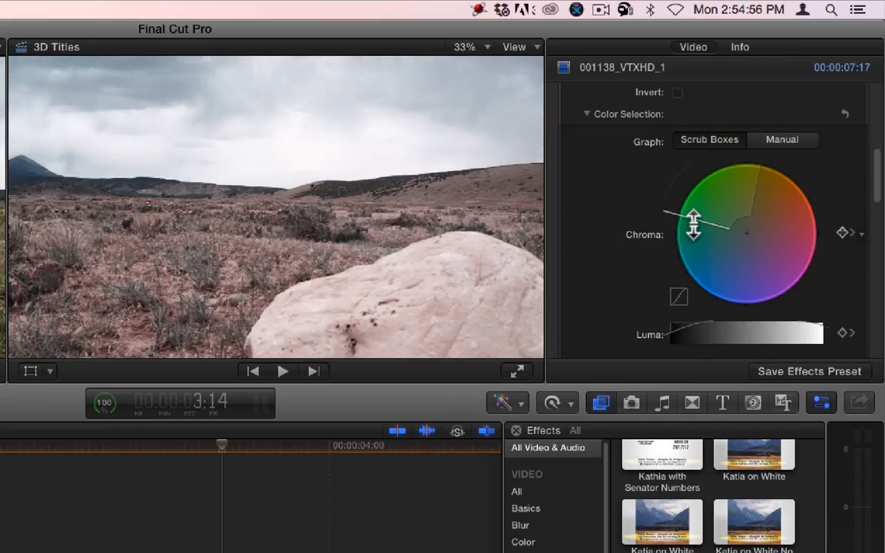
{"action": "left_click_drag", "start_coordinate": [693, 225], "coordinate": [826, 191]}
Step: Set the Color Selection graph to Manual and widen the chroma range to key out parts of the sky
{"action": "left_click", "coordinate": [782, 140]}
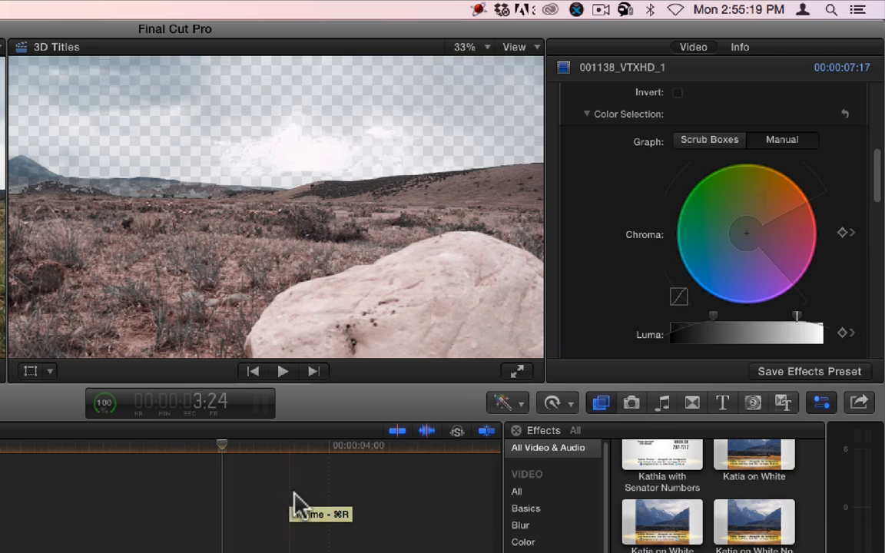
{"action": "scroll", "coordinate": [725, 277], "scroll_direction": "up", "scroll_amount": 10}
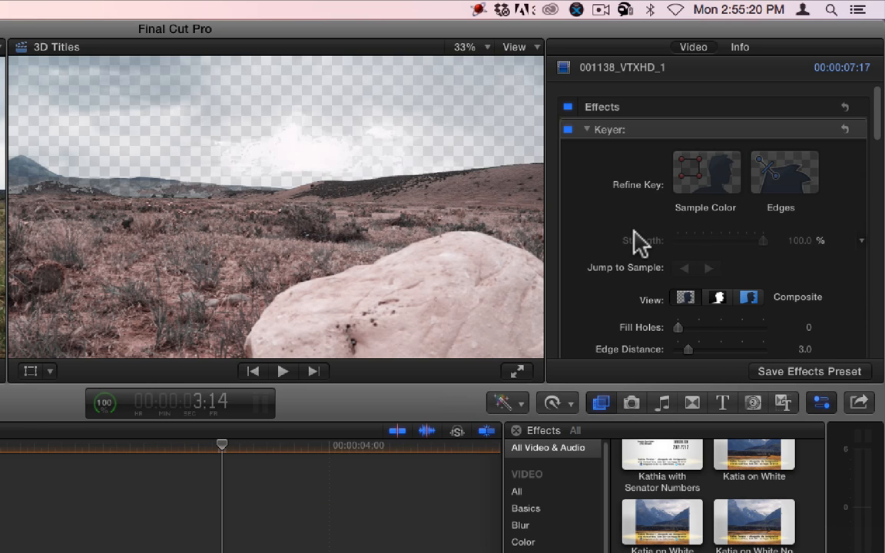
Step: Look over the Keyer's remaining settings and delete the Keyer effect from the landscape clip
{"action": "scroll", "coordinate": [640, 243], "scroll_direction": "down", "scroll_amount": 8}
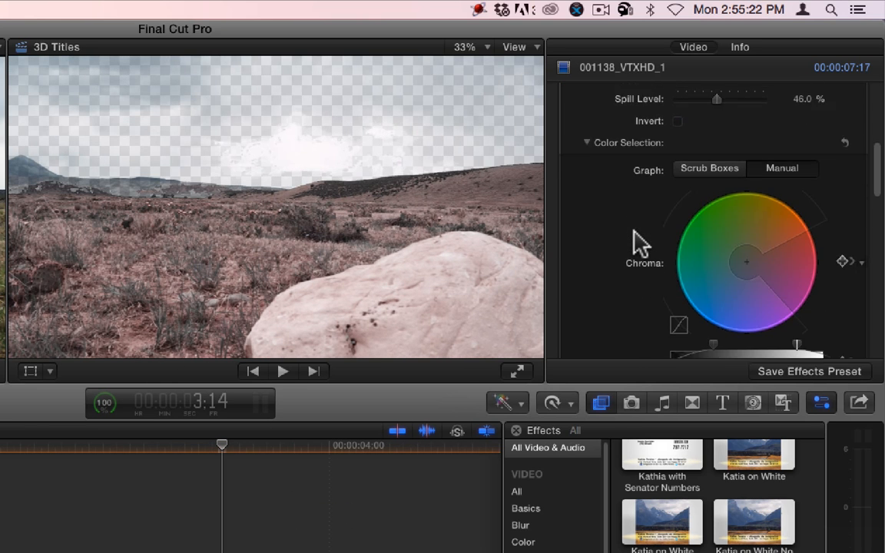
{"action": "scroll", "coordinate": [640, 243], "scroll_direction": "down", "scroll_amount": 5}
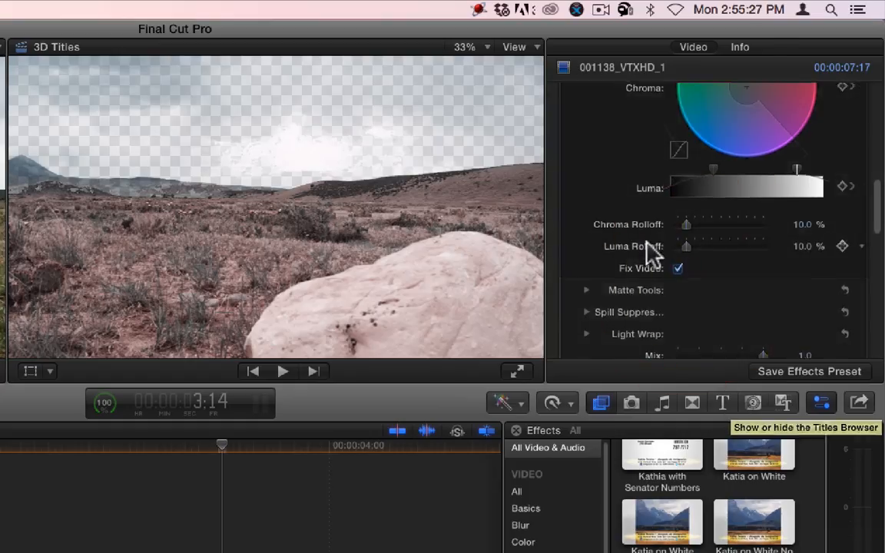
{"action": "scroll", "coordinate": [649, 250], "scroll_direction": "up", "scroll_amount": 15}
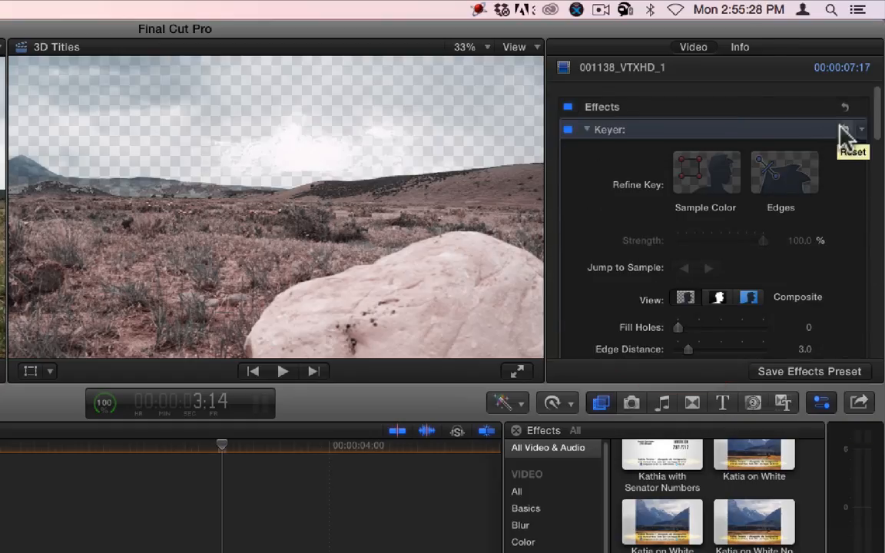
{"action": "left_click", "coordinate": [611, 130]}
{"action": "key", "text": "BackSpace"}
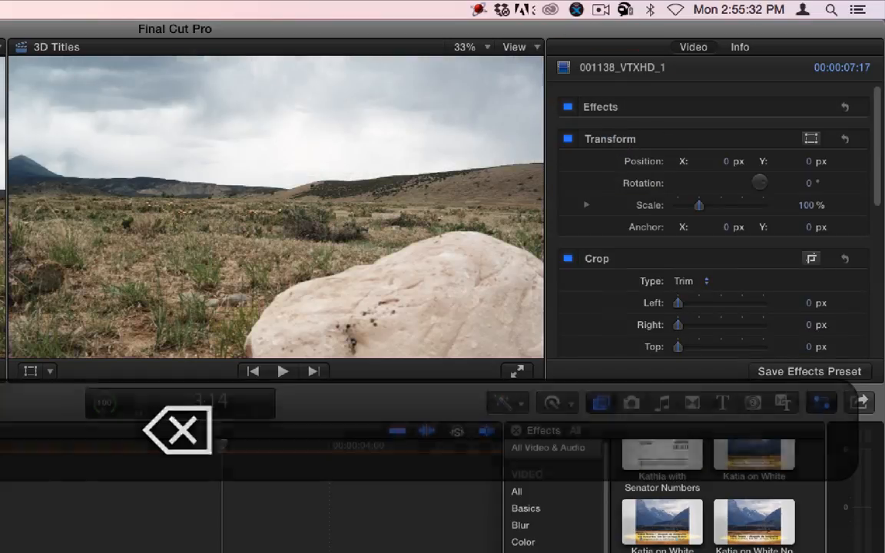
{"action": "left_click", "coordinate": [276, 533]}
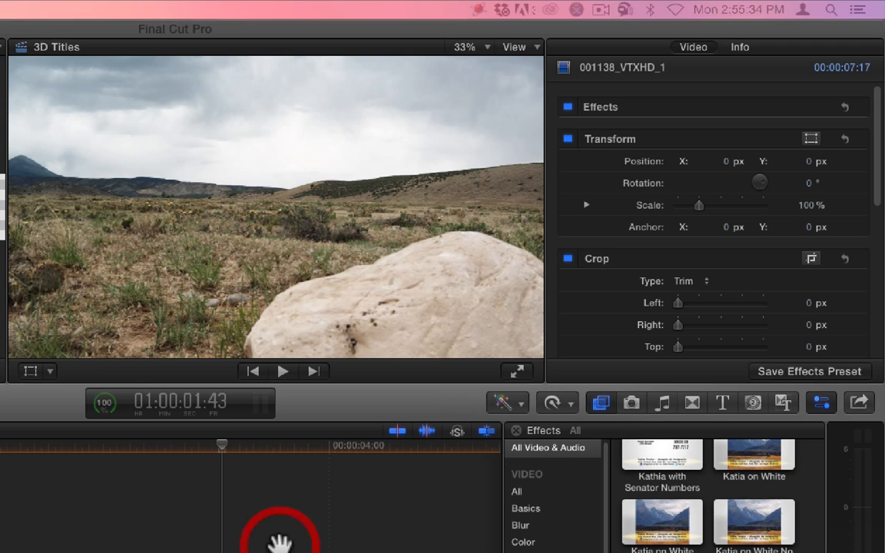
Step: Undo the Keyer deletion and the preceding landscape clip edits back to the keyed green-screen clip of the woman
{"action": "key", "text": "super+z"}
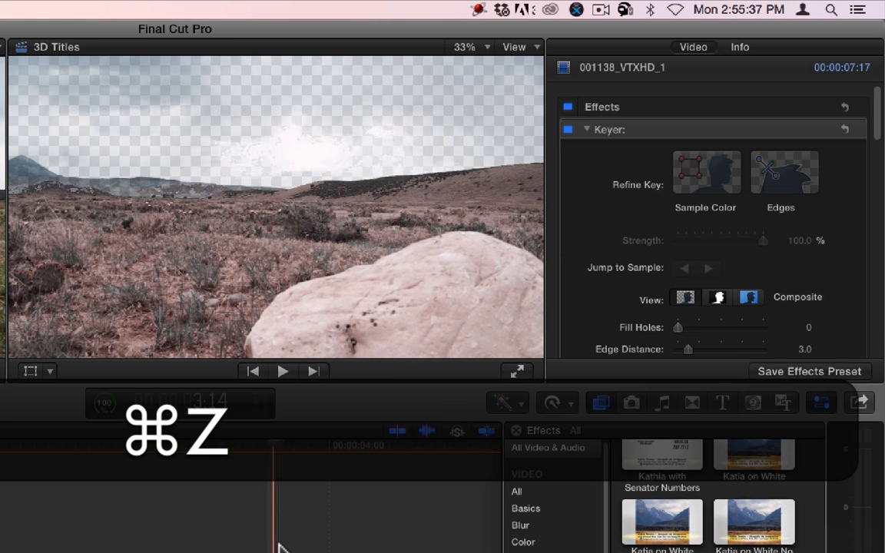
{"action": "key", "text": "super+z"}
{"action": "key", "text": "super+z"}
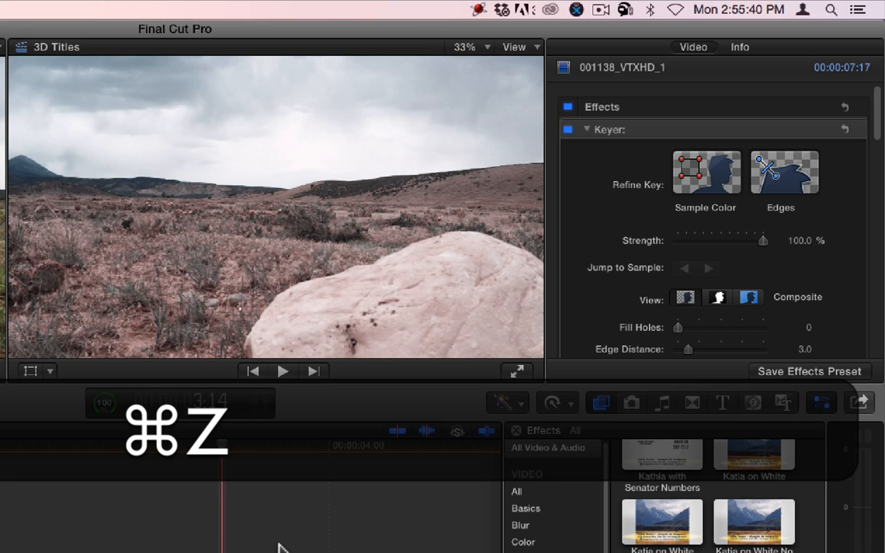
{"action": "key", "text": "super+z"}
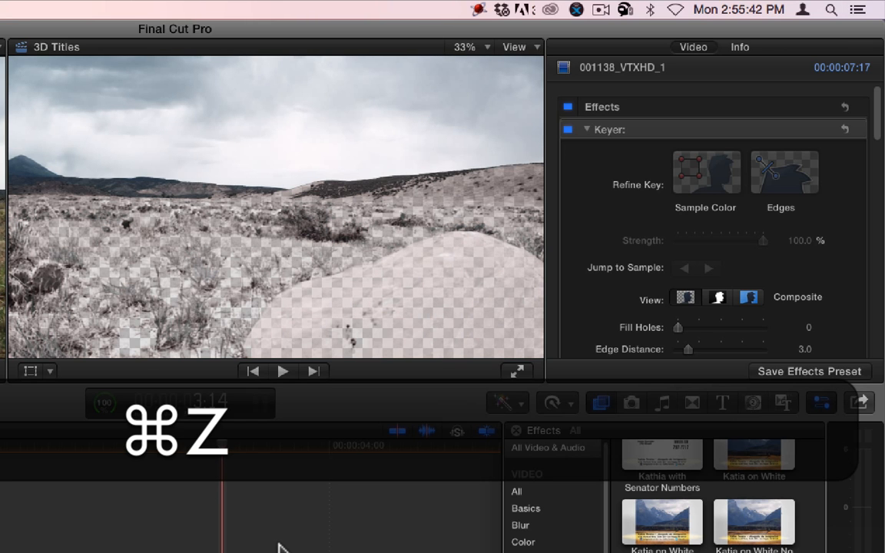
{"action": "key", "text": "super+z"}
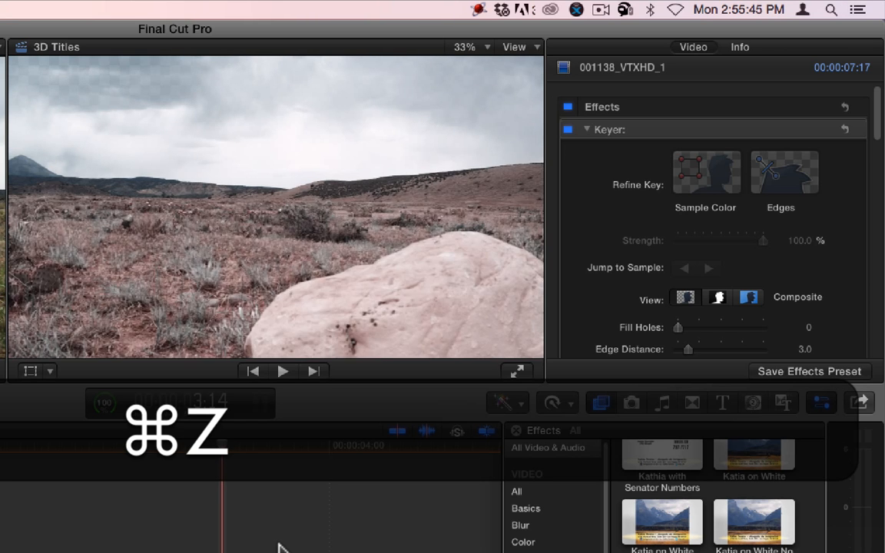
{"action": "key", "text": "super+z"}
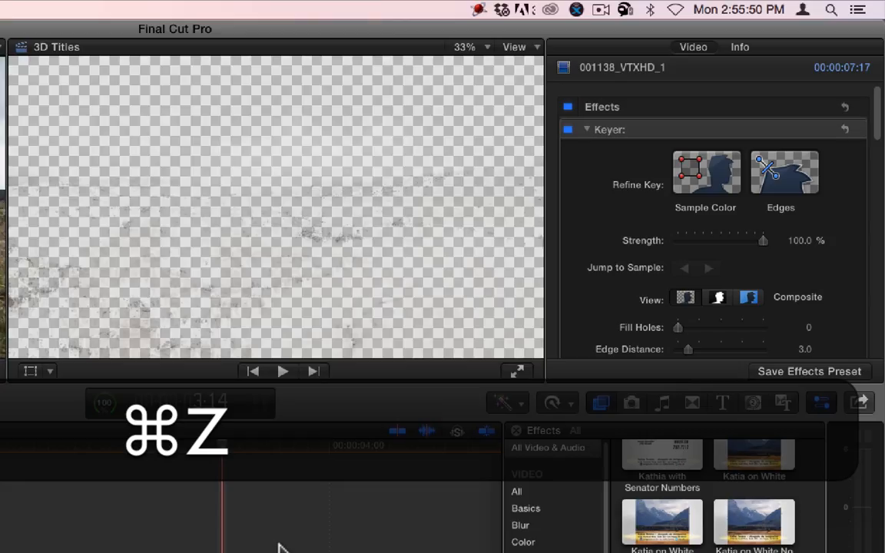
{"action": "key", "text": "super+z"}
{"action": "key", "text": "super+z"}
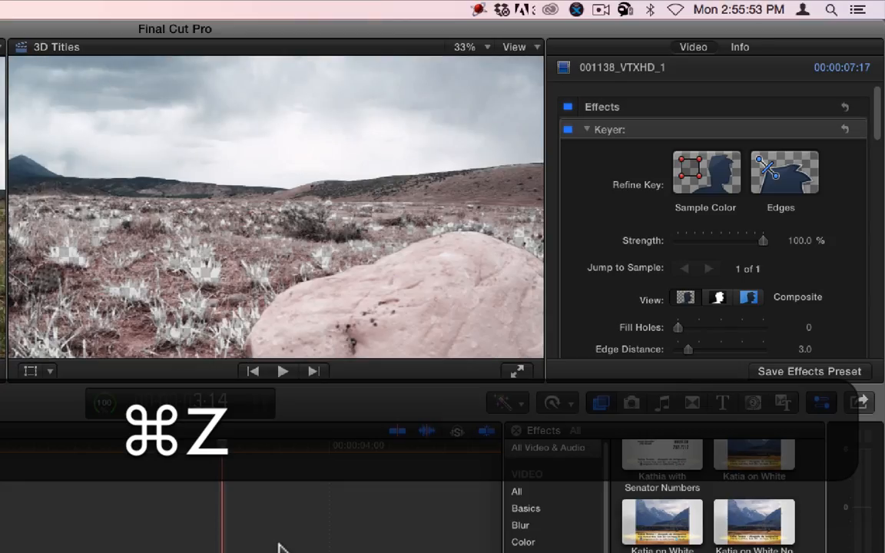
{"action": "key", "text": "super+z"}
{"action": "key", "text": "super+z"}
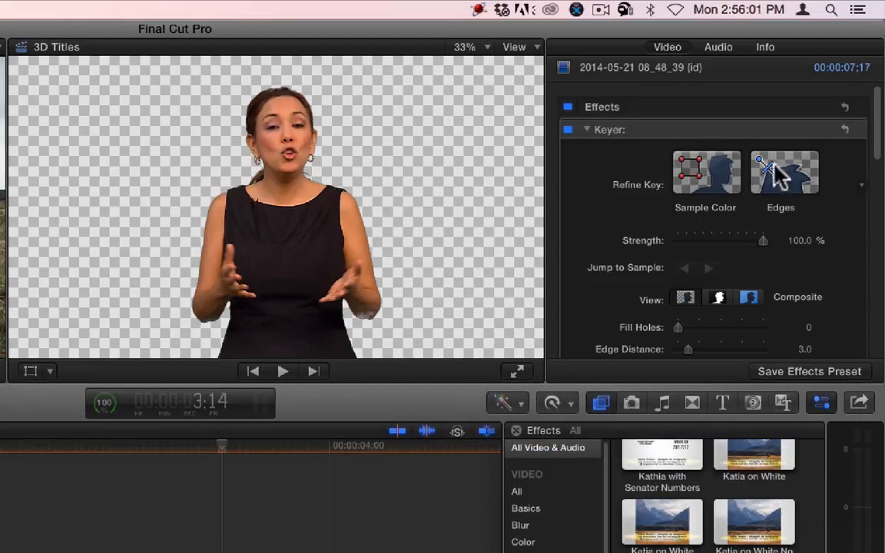
Step: Try sampling the background color beside the woman's arm with the Keyer's Sample Color tool, and undo the last sample change
{"action": "left_click", "coordinate": [691, 169]}
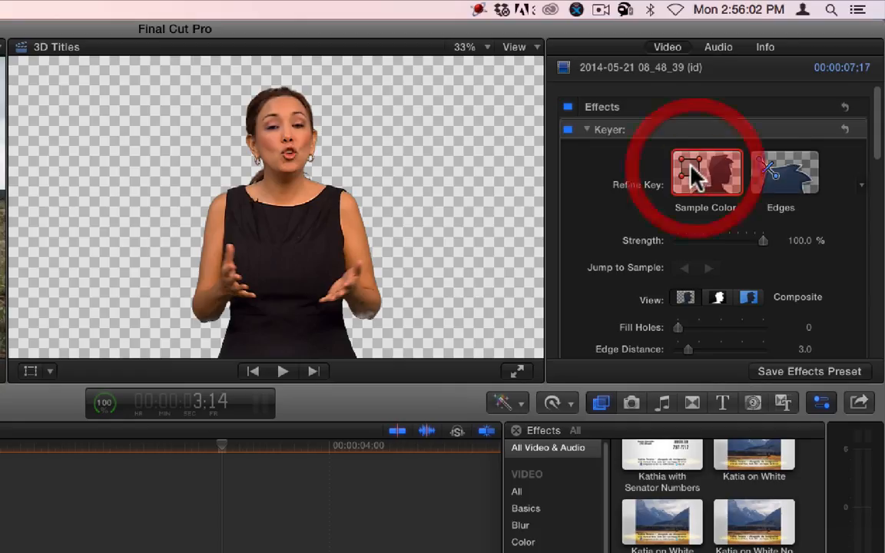
{"action": "left_click", "coordinate": [410, 221]}
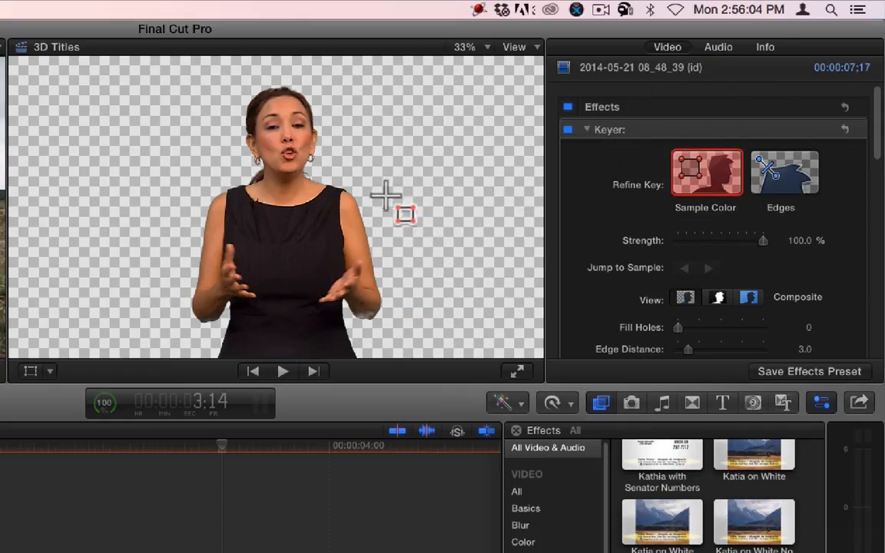
{"action": "left_click_drag", "start_coordinate": [382, 201], "coordinate": [351, 243]}
{"action": "key", "text": "super+z"}
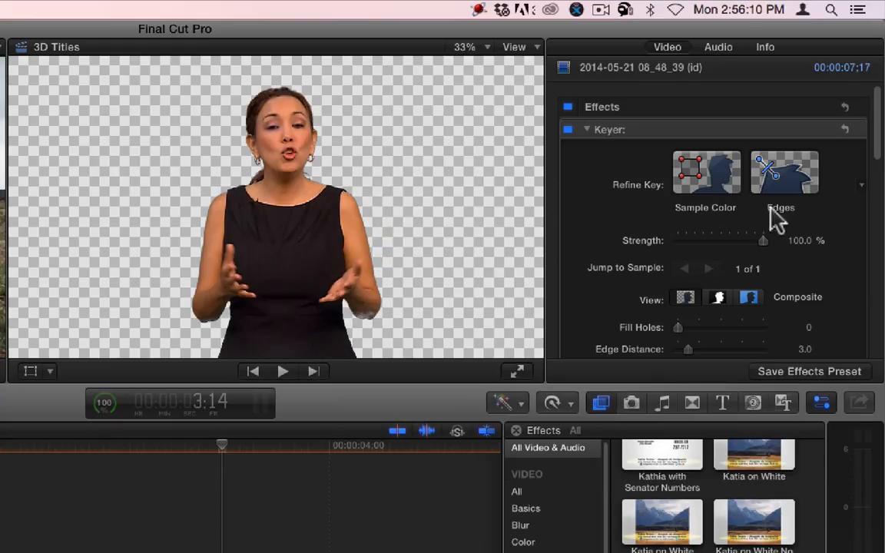
Step: Try Keyer Strength values of 0, 147 and 70.9%, and reset the effect to its default settings
{"action": "scroll", "coordinate": [595, 231], "scroll_direction": "down", "scroll_amount": 3}
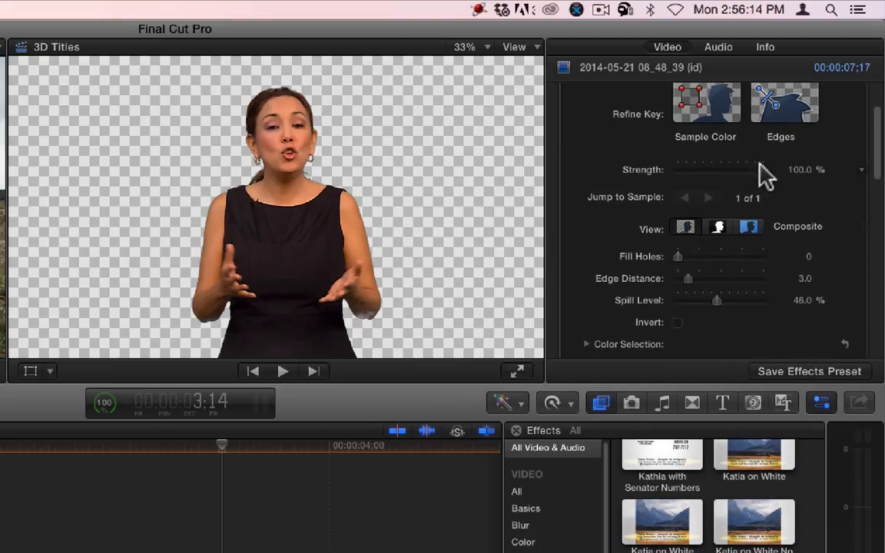
{"action": "left_click_drag", "start_coordinate": [726, 172], "coordinate": [664, 177]}
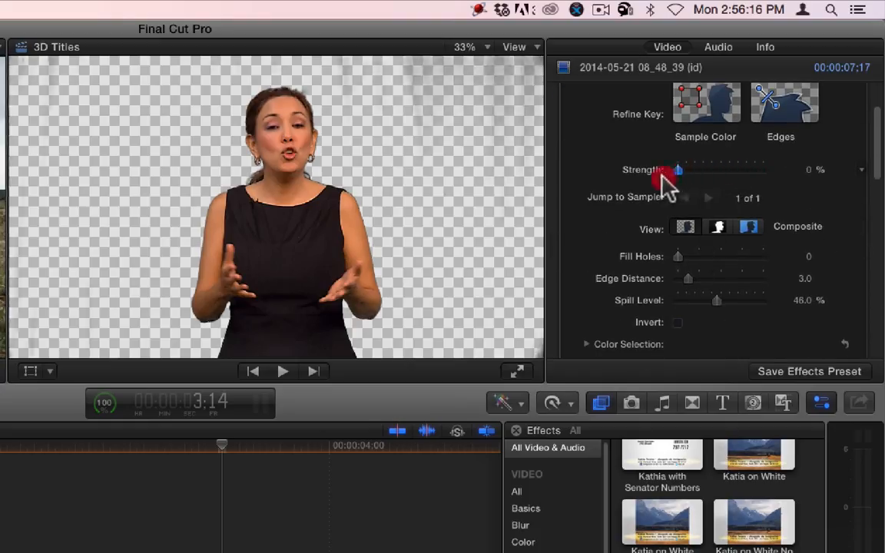
{"action": "mouse_move", "coordinate": [808, 169]}
{"action": "left_mouse_down"}
{"action": "mouse_move", "coordinate": [808, 154]}
{"action": "mouse_move", "coordinate": [799, 171]}
{"action": "left_mouse_up"}
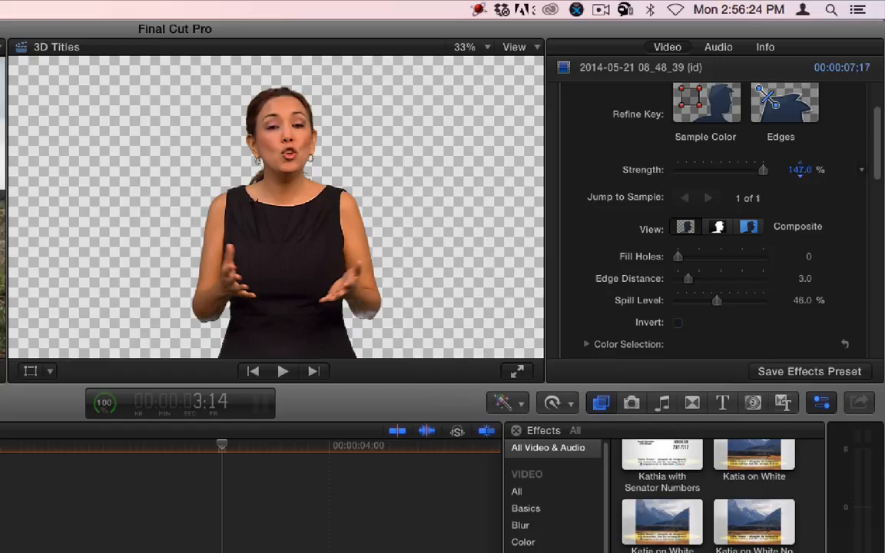
{"action": "left_click_drag", "start_coordinate": [801, 169], "coordinate": [799, 181]}
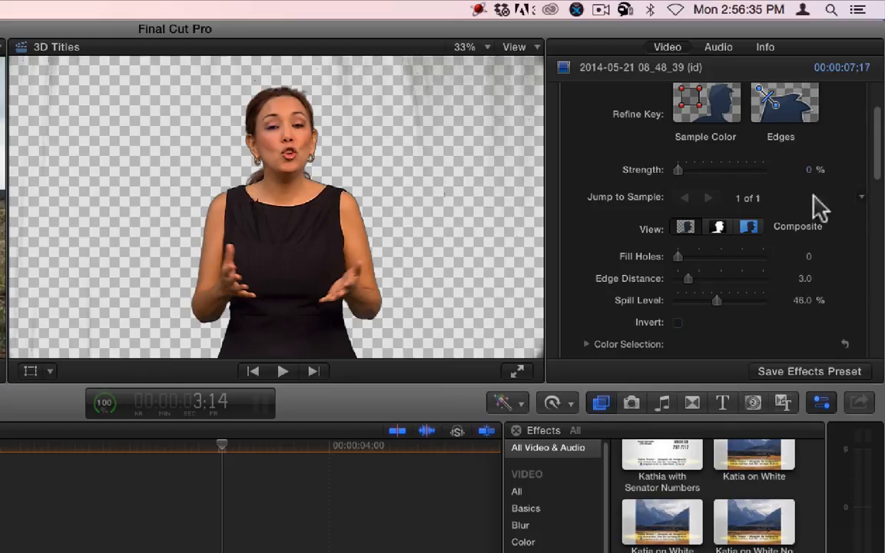
{"action": "left_click_drag", "start_coordinate": [804, 167], "coordinate": [802, 159]}
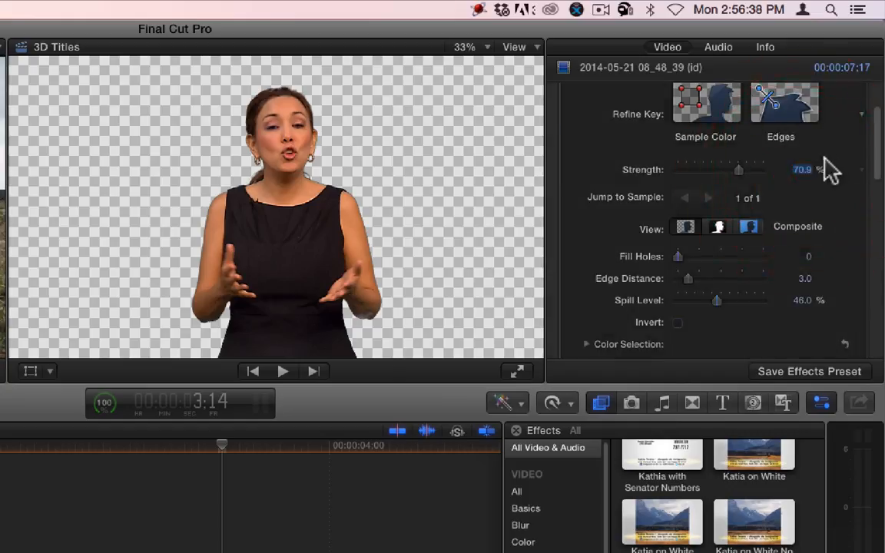
{"action": "scroll", "coordinate": [824, 158], "scroll_direction": "up", "scroll_amount": 5}
{"action": "left_click", "coordinate": [845, 129]}
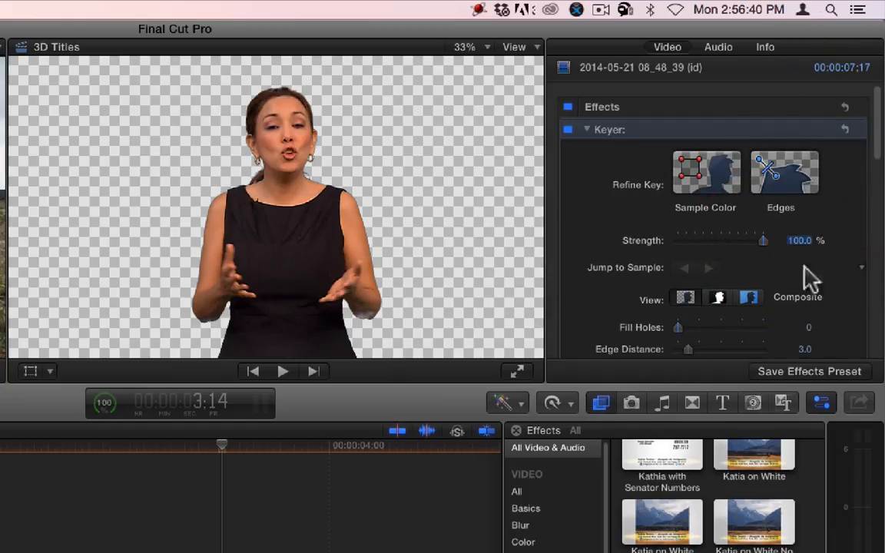
Step: Compare the Keyer's Matte and Composite views, and scrub the clip in Matte view to 4:04 to inspect the key
{"action": "left_click", "coordinate": [716, 298]}
{"action": "left_click", "coordinate": [683, 299]}
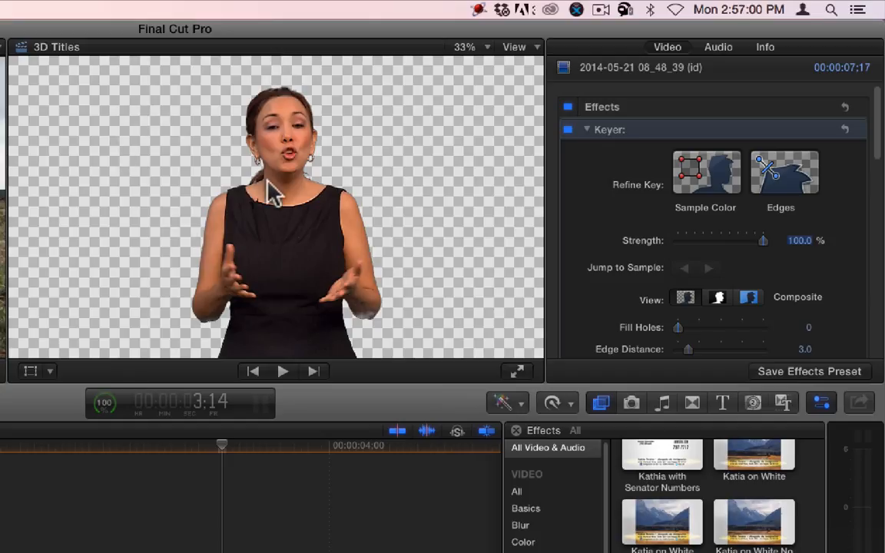
{"action": "left_click", "coordinate": [720, 298]}
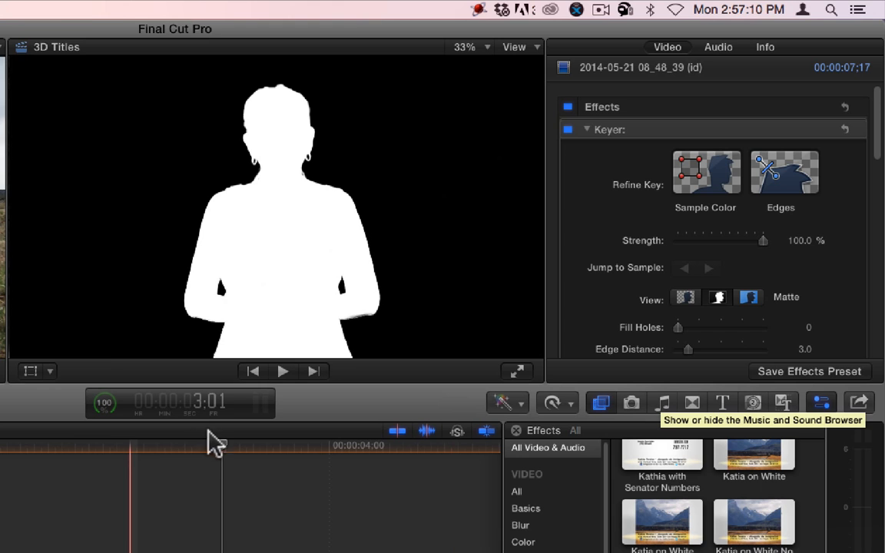
{"action": "left_click", "coordinate": [99, 444]}
{"action": "left_click_drag", "start_coordinate": [100, 444], "coordinate": [357, 481]}
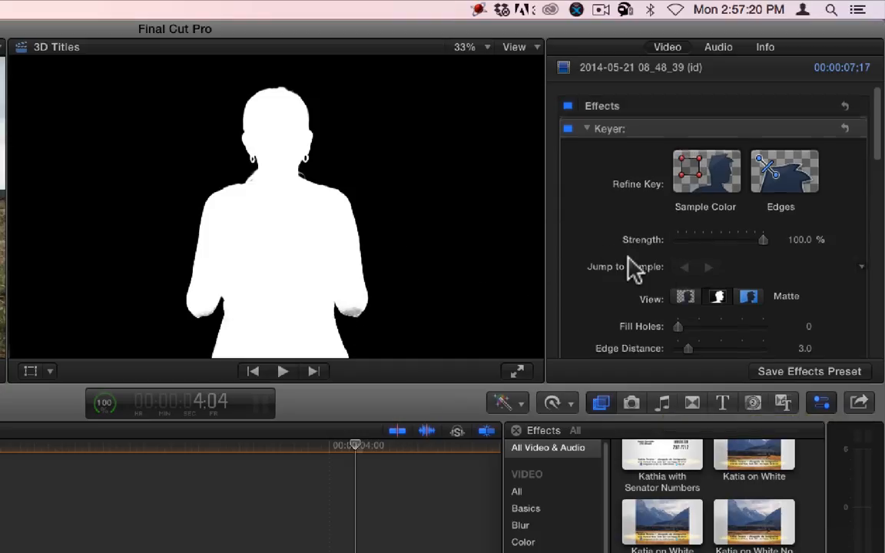
Step: View the Original green-screen footage, return the Keyer to Composite view and move the playhead to 2:23
{"action": "scroll", "coordinate": [632, 273], "scroll_direction": "down", "scroll_amount": 2}
{"action": "left_click", "coordinate": [749, 257]}
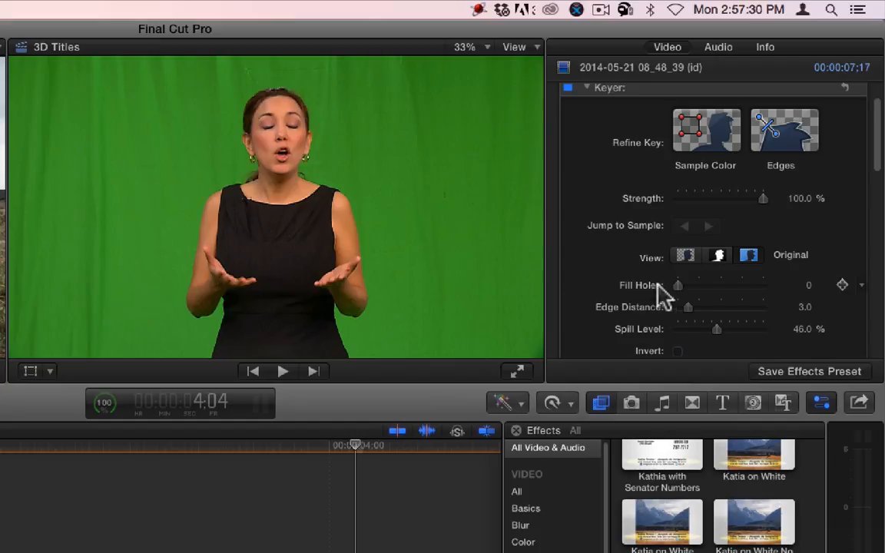
{"action": "left_click", "coordinate": [686, 256]}
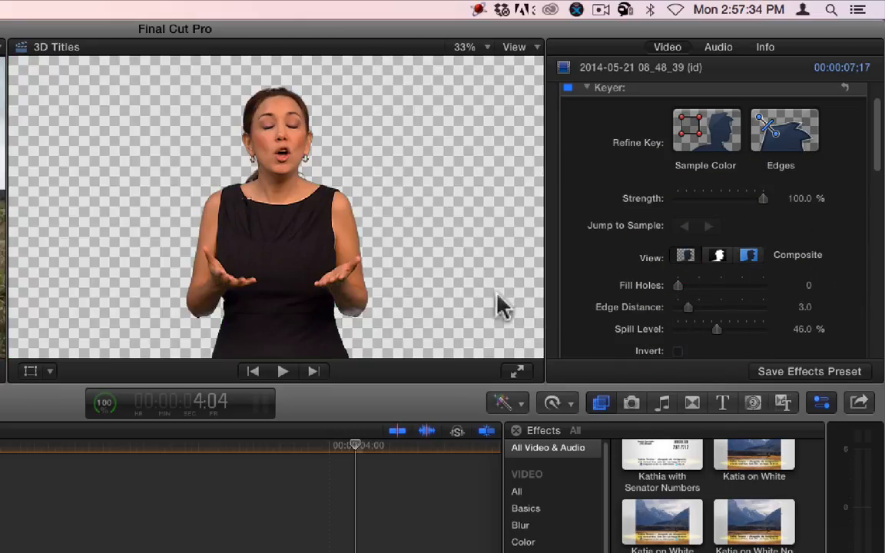
{"action": "left_click", "coordinate": [77, 445]}
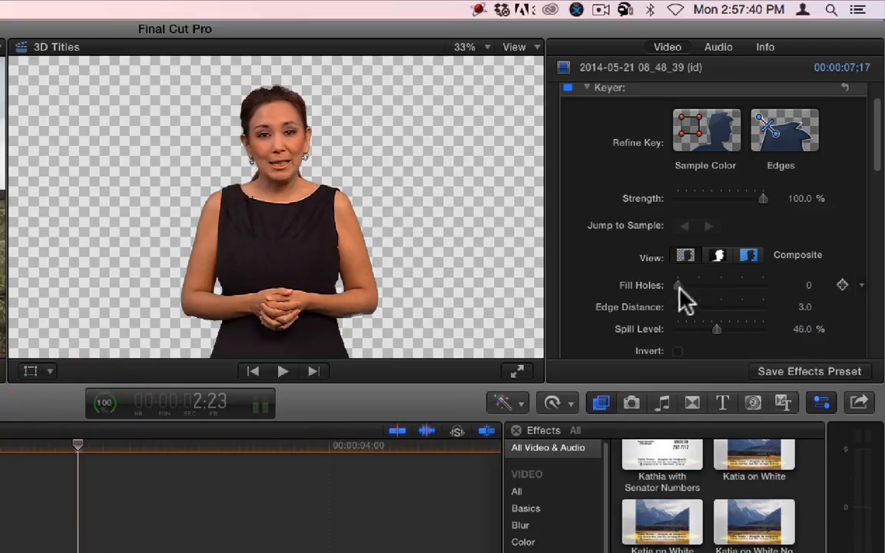
Step: Try the Keyer's Fill Holes at 10 and return it to 0
{"action": "left_click_drag", "start_coordinate": [678, 286], "coordinate": [712, 284]}
{"action": "left_click_drag", "start_coordinate": [774, 281], "coordinate": [803, 285]}
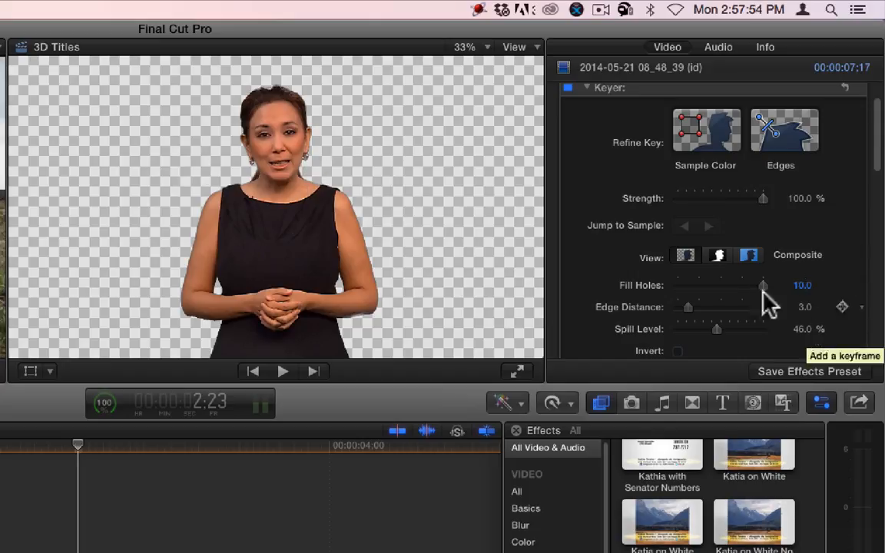
{"action": "left_click_drag", "start_coordinate": [802, 285], "coordinate": [803, 361]}
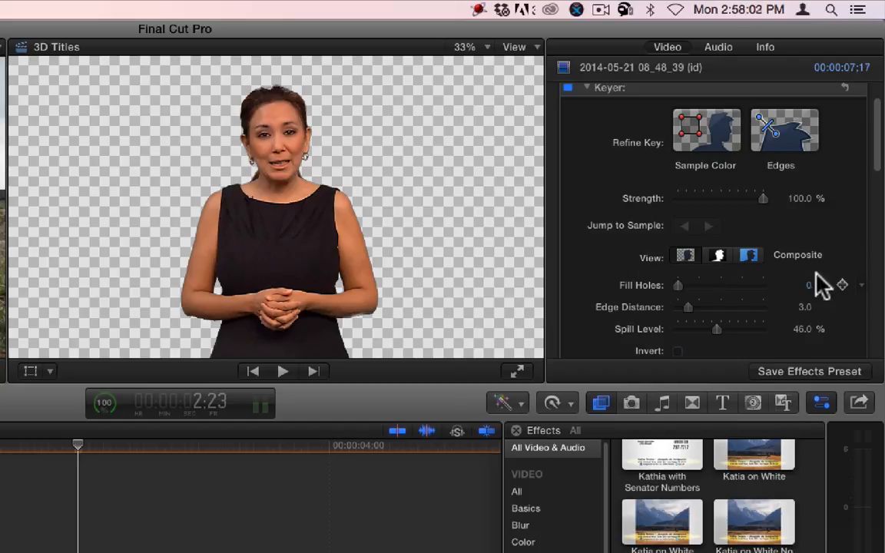
Step: Raise the Keyer's Edge Distance to 100 and Fill Holes to 10
{"action": "left_click_drag", "start_coordinate": [807, 311], "coordinate": [806, 230]}
{"action": "left_click_drag", "start_coordinate": [802, 307], "coordinate": [802, 229]}
{"action": "left_click_drag", "start_coordinate": [807, 284], "coordinate": [808, 230]}
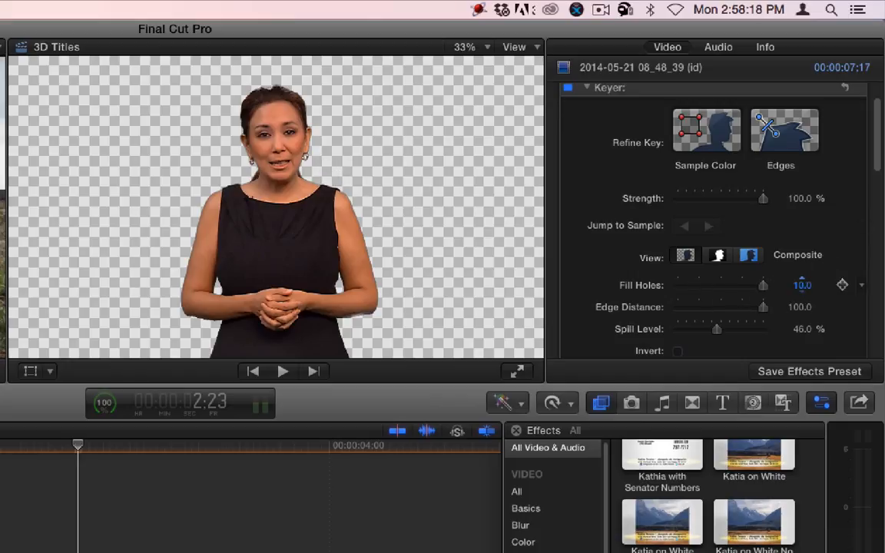
Step: Lower Edge Distance and Fill Holes to 0, and readjust them to 10.3 and 9.7 respectively
{"action": "mouse_move", "coordinate": [802, 307]}
{"action": "left_mouse_down"}
{"action": "mouse_move", "coordinate": [801, 384]}
{"action": "mouse_move", "coordinate": [802, 291]}
{"action": "left_mouse_up"}
{"action": "left_click_drag", "start_coordinate": [802, 307], "coordinate": [804, 346]}
{"action": "left_click_drag", "start_coordinate": [804, 307], "coordinate": [804, 337]}
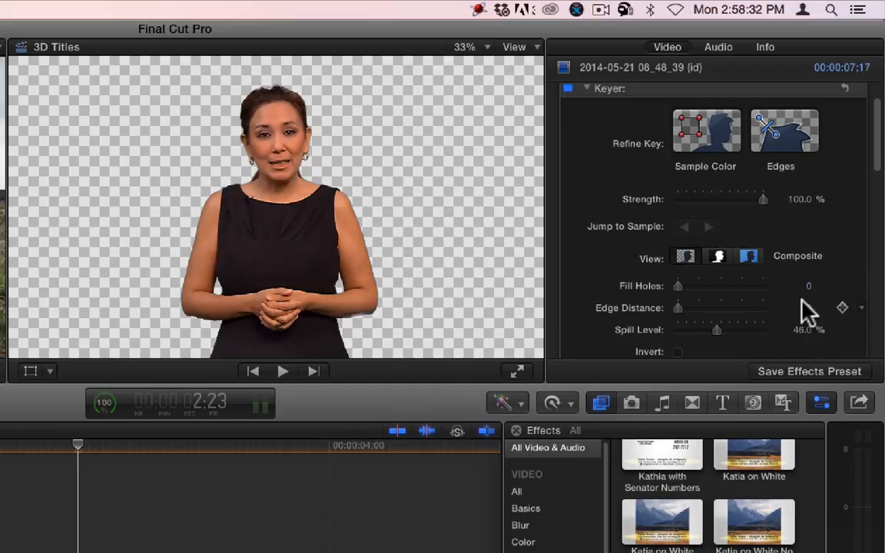
{"action": "mouse_move", "coordinate": [806, 286]}
{"action": "left_mouse_down"}
{"action": "mouse_move", "coordinate": [808, 269]}
{"action": "mouse_move", "coordinate": [802, 313]}
{"action": "mouse_move", "coordinate": [809, 306]}
{"action": "left_mouse_up"}
Step: Vary the Keyer's Spill Level between 0 and 89.5% to compare the color fringing, and settle on 79.7%
{"action": "left_click_drag", "start_coordinate": [802, 330], "coordinate": [802, 325]}
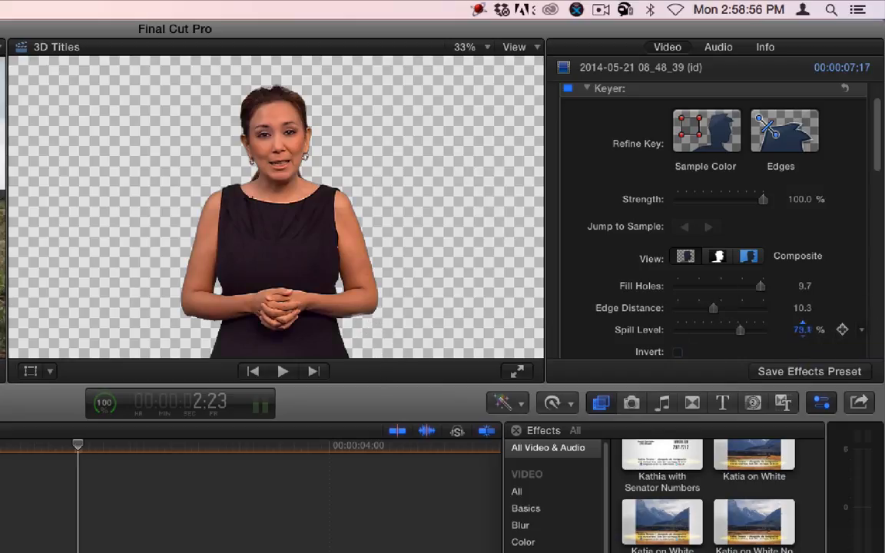
{"action": "left_click_drag", "start_coordinate": [802, 328], "coordinate": [802, 332]}
{"action": "left_click_drag", "start_coordinate": [802, 327], "coordinate": [800, 328]}
{"action": "left_click_drag", "start_coordinate": [800, 326], "coordinate": [809, 329]}
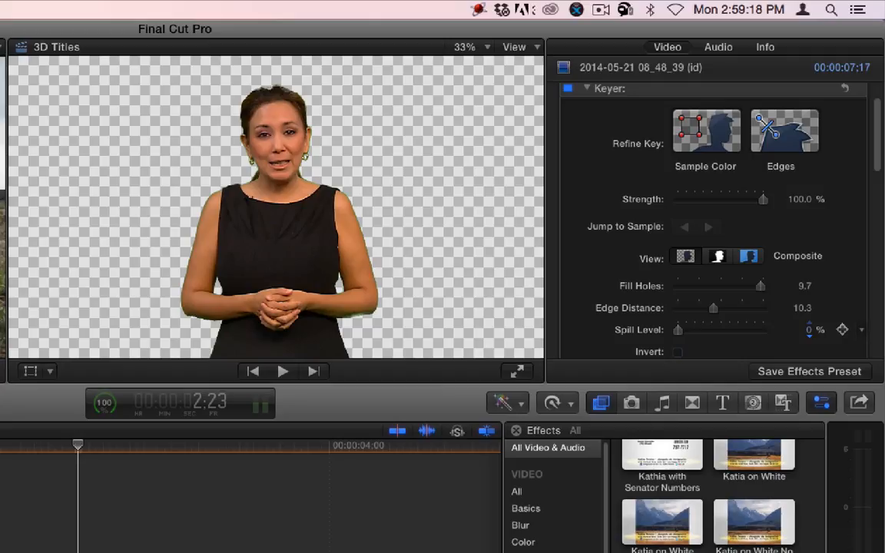
{"action": "left_click_drag", "start_coordinate": [809, 330], "coordinate": [801, 328]}
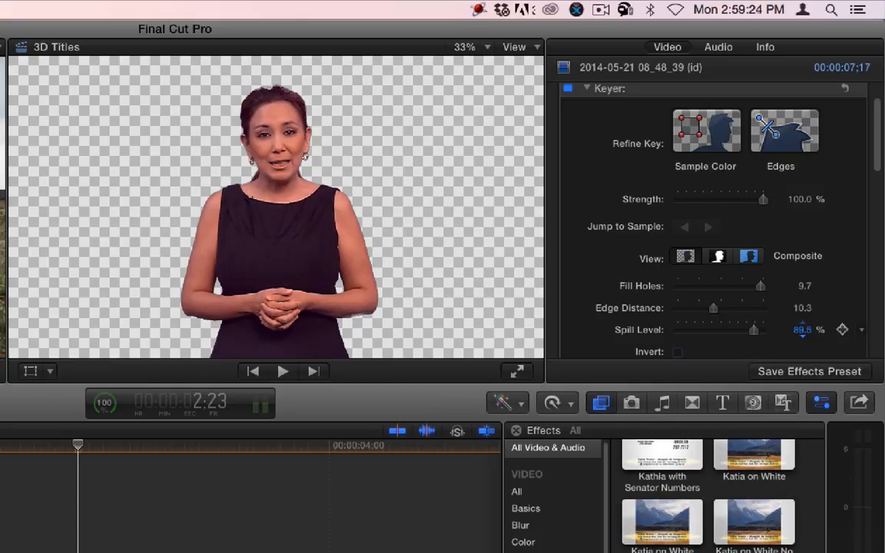
{"action": "left_click_drag", "start_coordinate": [802, 329], "coordinate": [801, 330]}
{"action": "scroll", "coordinate": [736, 246], "scroll_direction": "down", "scroll_amount": 5}
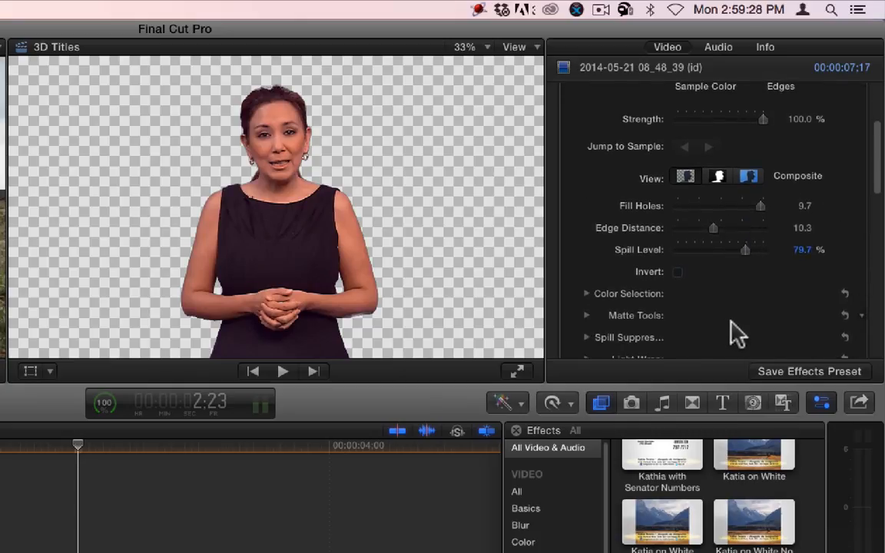
Step: Turn on the Keyer's Invert option to preview the reversed matte, and turn it off again
{"action": "left_click", "coordinate": [674, 273]}
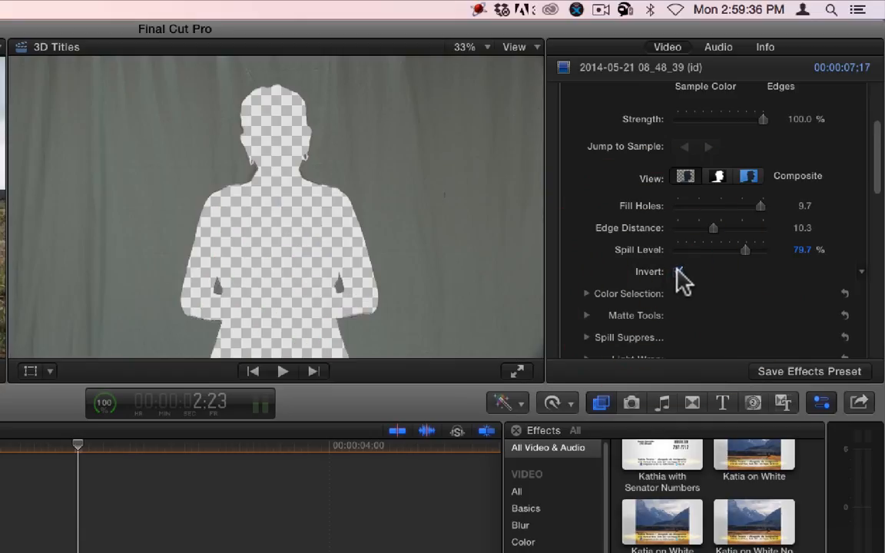
{"action": "left_click", "coordinate": [677, 273]}
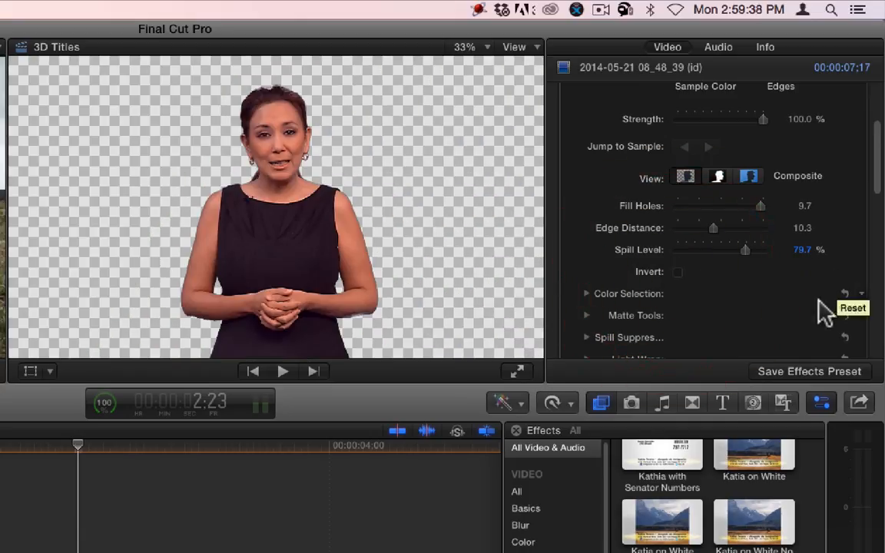
Step: Expand the Keyer's Color Selection controls and widen the chroma range on the color wheel in Scrub Boxes mode
{"action": "scroll", "coordinate": [752, 315], "scroll_direction": "down", "scroll_amount": 1}
{"action": "left_click", "coordinate": [588, 289]}
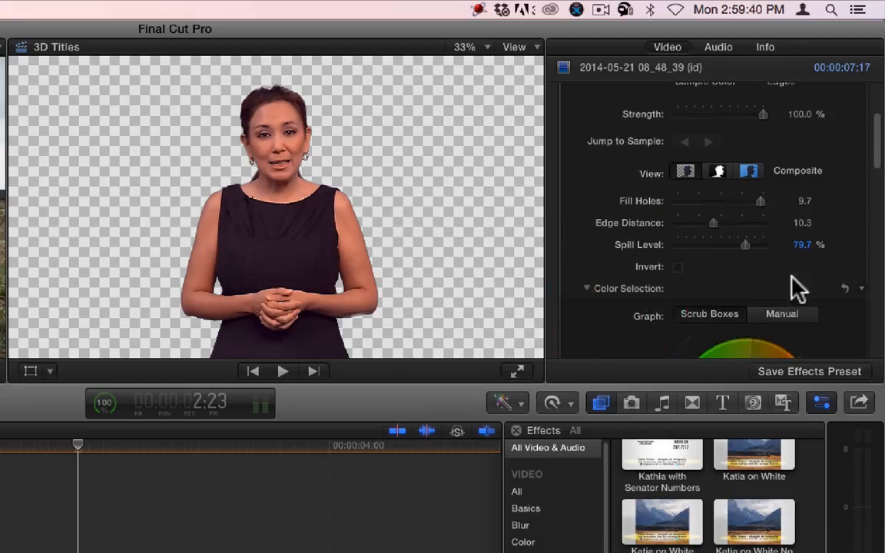
{"action": "scroll", "coordinate": [795, 291], "scroll_direction": "down", "scroll_amount": 5}
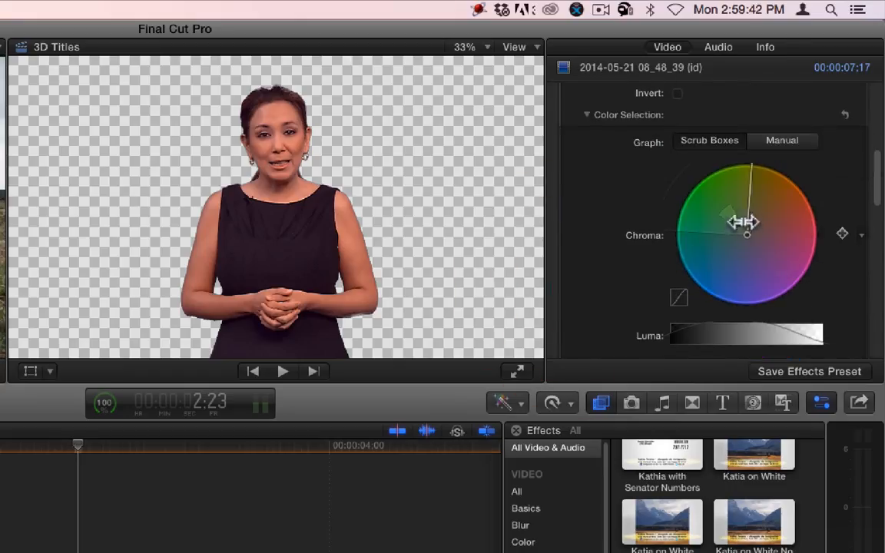
{"action": "left_click_drag", "start_coordinate": [747, 235], "coordinate": [727, 347]}
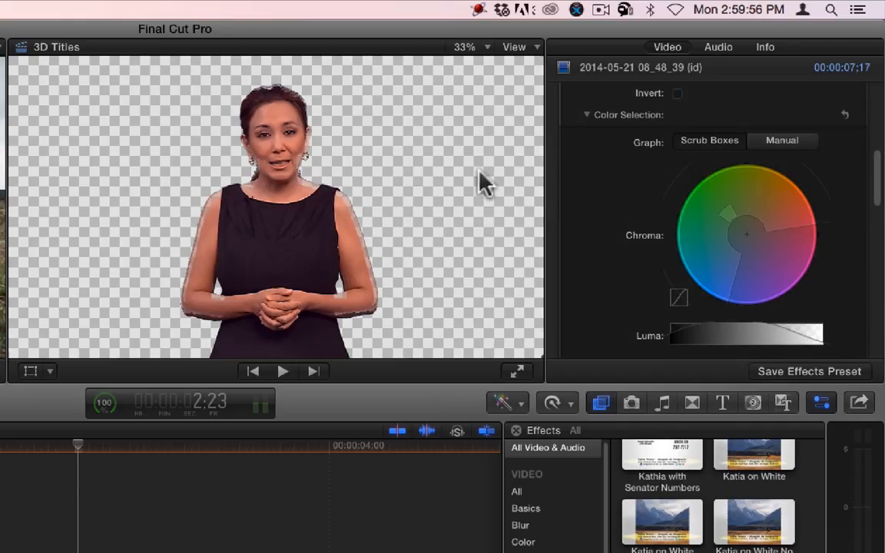
Step: Lower the Keyer's Edge Distance to 4.0 and Fill Holes to 5.39
{"action": "scroll", "coordinate": [608, 228], "scroll_direction": "up", "scroll_amount": 8}
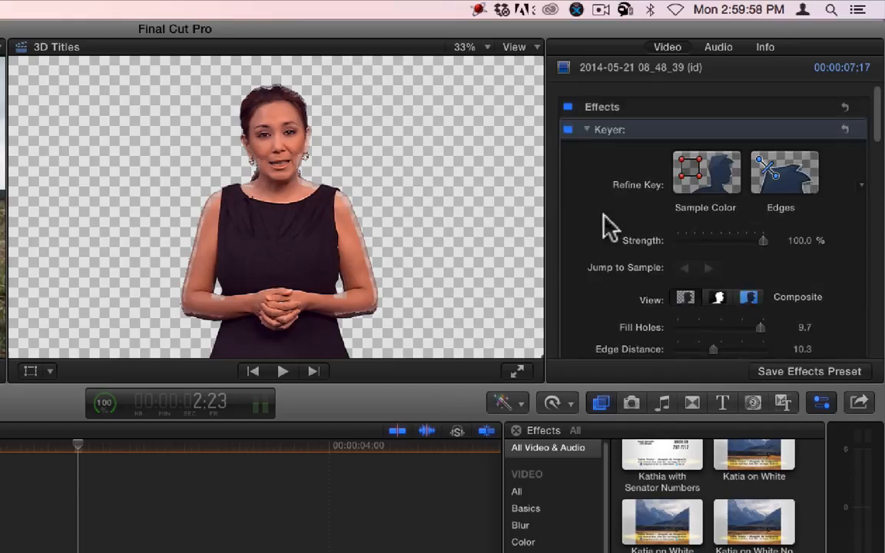
{"action": "scroll", "coordinate": [608, 227], "scroll_direction": "down", "scroll_amount": 3}
{"action": "left_click_drag", "start_coordinate": [714, 240], "coordinate": [704, 246]}
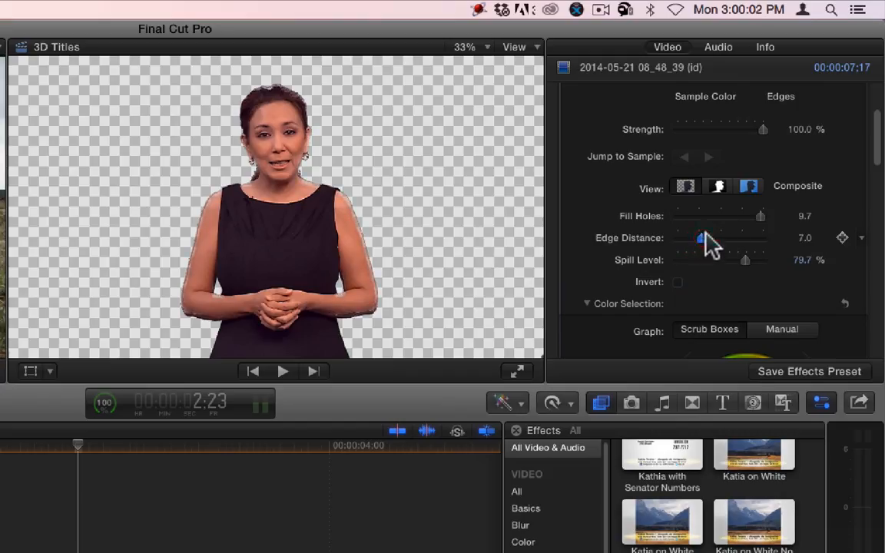
{"action": "left_click_drag", "start_coordinate": [758, 214], "coordinate": [692, 249]}
{"action": "left_click", "coordinate": [702, 238]}
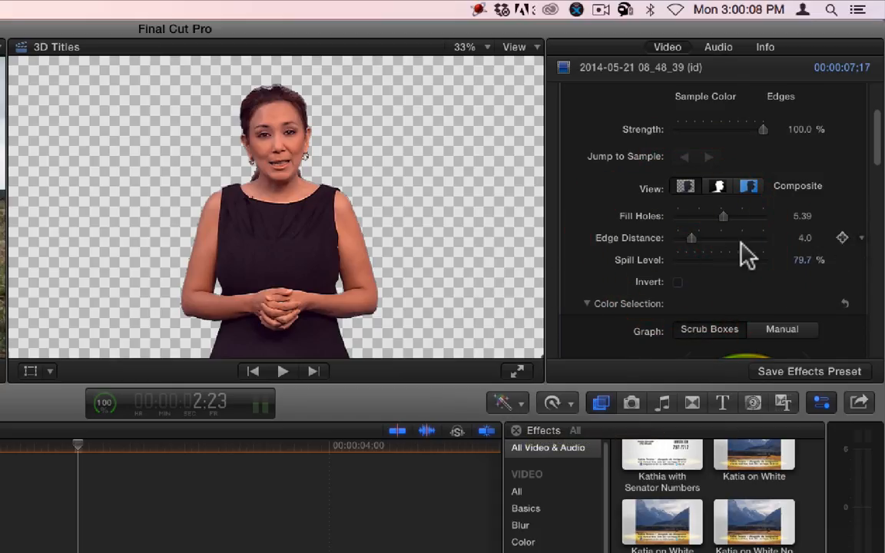
Step: Readjust the Chroma wheel's selection limits in Scrub Boxes mode, narrowing the range back to the green wedge
{"action": "scroll", "coordinate": [745, 252], "scroll_direction": "down", "scroll_amount": 10}
{"action": "scroll", "coordinate": [739, 194], "scroll_direction": "up", "scroll_amount": 3}
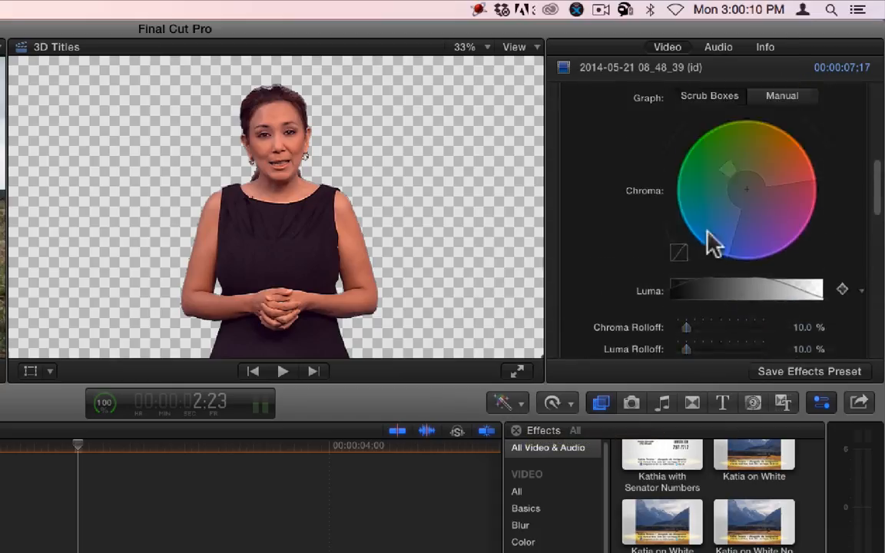
{"action": "mouse_move", "coordinate": [726, 170]}
{"action": "left_mouse_down"}
{"action": "mouse_move", "coordinate": [738, 188]}
{"action": "mouse_move", "coordinate": [719, 144]}
{"action": "mouse_move", "coordinate": [675, 115]}
{"action": "mouse_move", "coordinate": [715, 191]}
{"action": "mouse_move", "coordinate": [735, 205]}
{"action": "mouse_move", "coordinate": [726, 184]}
{"action": "left_mouse_up"}
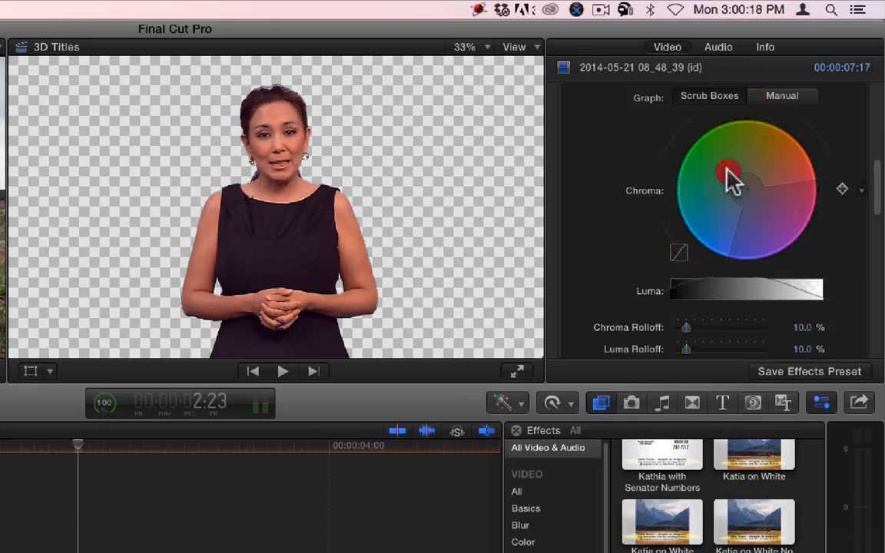
{"action": "left_click", "coordinate": [728, 173]}
{"action": "left_click", "coordinate": [756, 208]}
{"action": "left_click", "coordinate": [728, 177]}
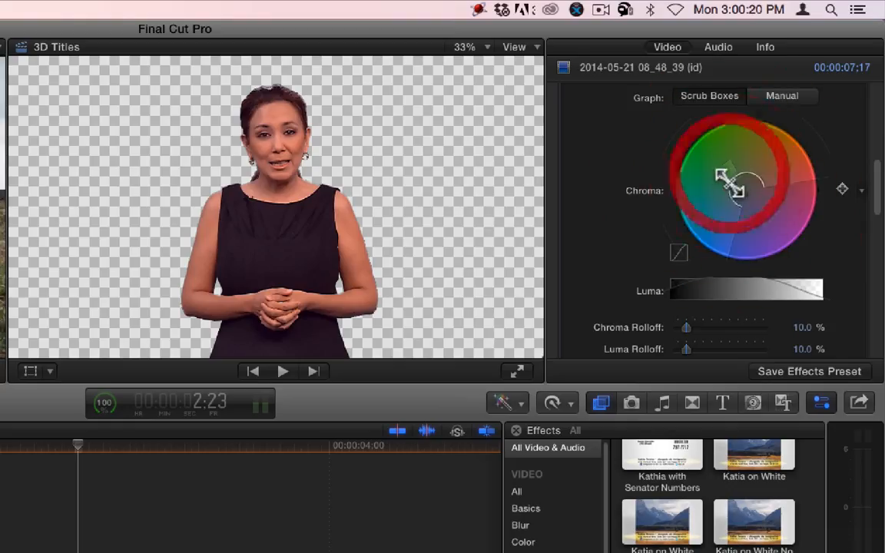
{"action": "left_click_drag", "start_coordinate": [732, 224], "coordinate": [739, 141]}
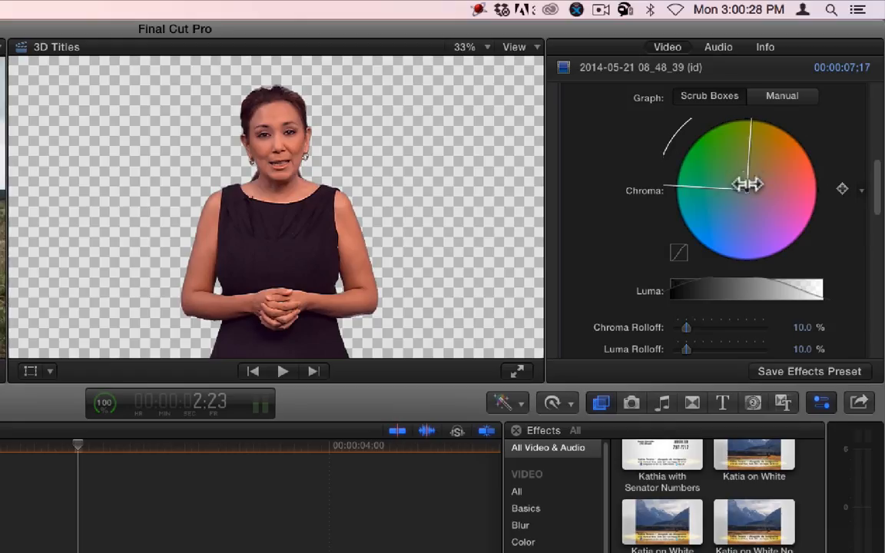
{"action": "left_click_drag", "start_coordinate": [747, 185], "coordinate": [683, 147]}
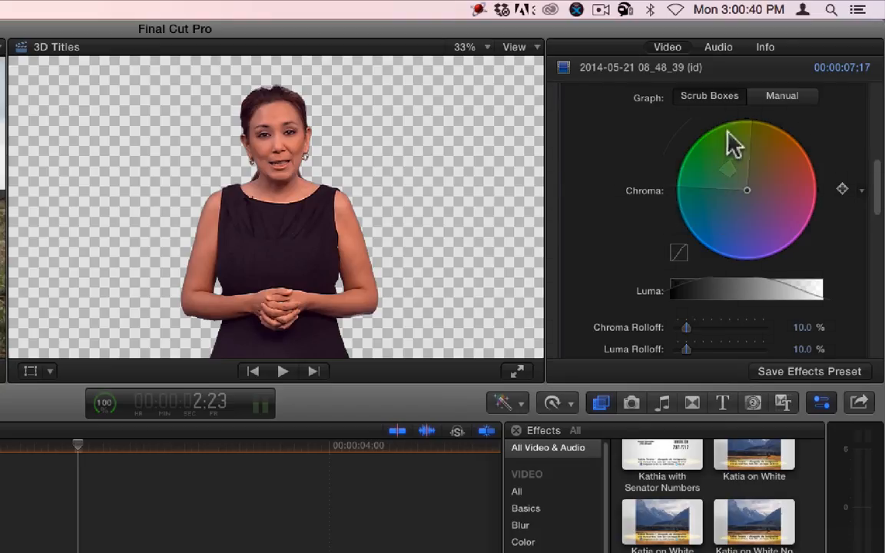
Step: Switch the Color Selection graph to Manual and reshape the inner and outer chroma boundaries within the wheel's green area
{"action": "left_click", "coordinate": [786, 98]}
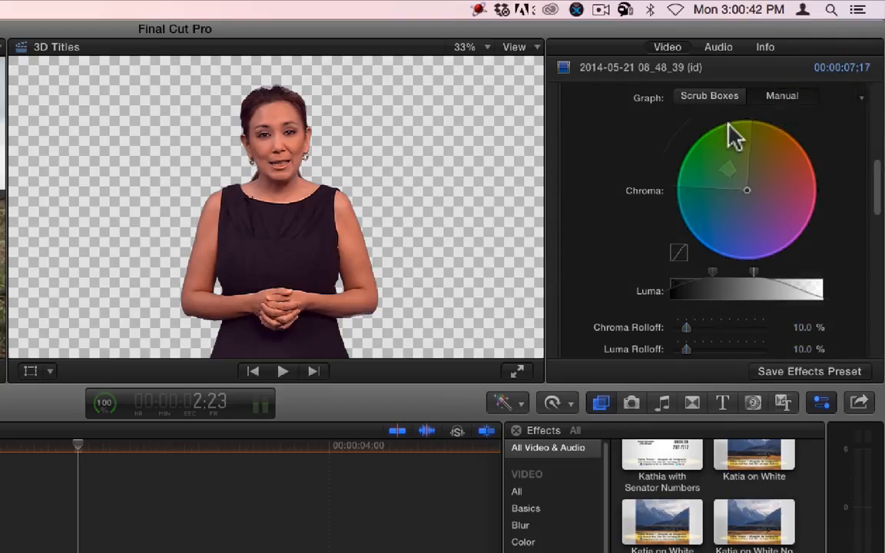
{"action": "left_click_drag", "start_coordinate": [750, 182], "coordinate": [755, 241]}
{"action": "left_click_drag", "start_coordinate": [691, 206], "coordinate": [716, 151]}
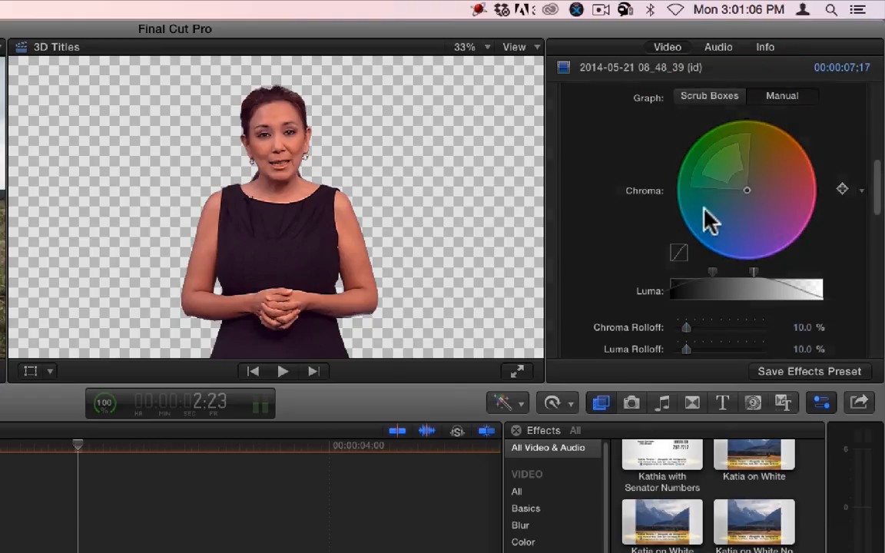
Step: Adjust the upper and lower handles of the Luma range, readjusting the dark-side upper handle to remove the gray background patches
{"action": "scroll", "coordinate": [628, 276], "scroll_direction": "down", "scroll_amount": 3}
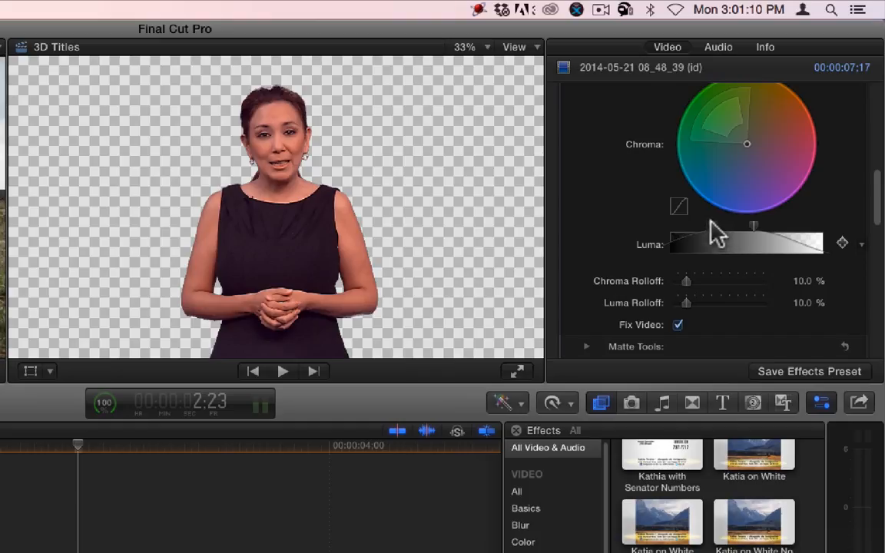
{"action": "mouse_move", "coordinate": [713, 228]}
{"action": "left_mouse_down"}
{"action": "mouse_move", "coordinate": [701, 225]}
{"action": "mouse_move", "coordinate": [722, 224]}
{"action": "left_mouse_up"}
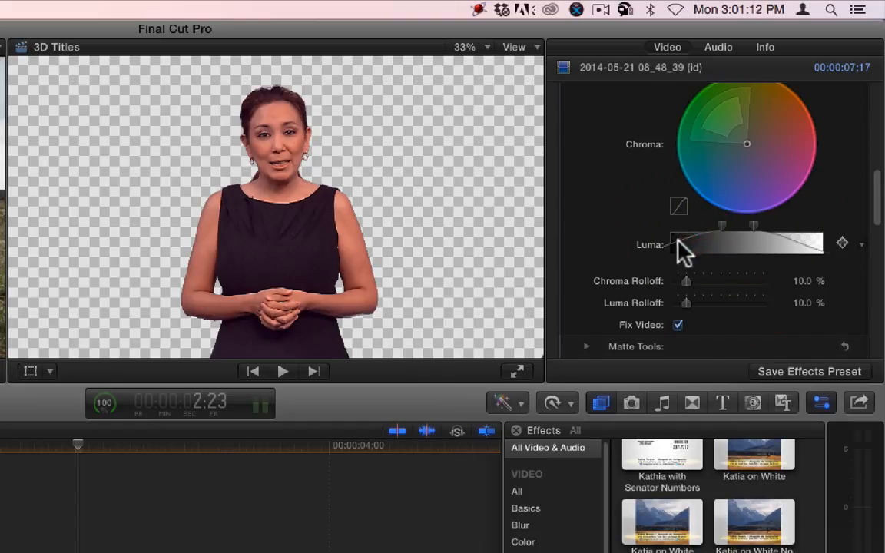
{"action": "left_click", "coordinate": [673, 244]}
{"action": "left_click_drag", "start_coordinate": [674, 245], "coordinate": [730, 223]}
{"action": "mouse_move", "coordinate": [811, 248]}
{"action": "left_mouse_down"}
{"action": "mouse_move", "coordinate": [744, 247]}
{"action": "mouse_move", "coordinate": [750, 226]}
{"action": "mouse_move", "coordinate": [739, 225]}
{"action": "mouse_move", "coordinate": [751, 224]}
{"action": "mouse_move", "coordinate": [770, 256]}
{"action": "mouse_move", "coordinate": [807, 259]}
{"action": "left_mouse_up"}
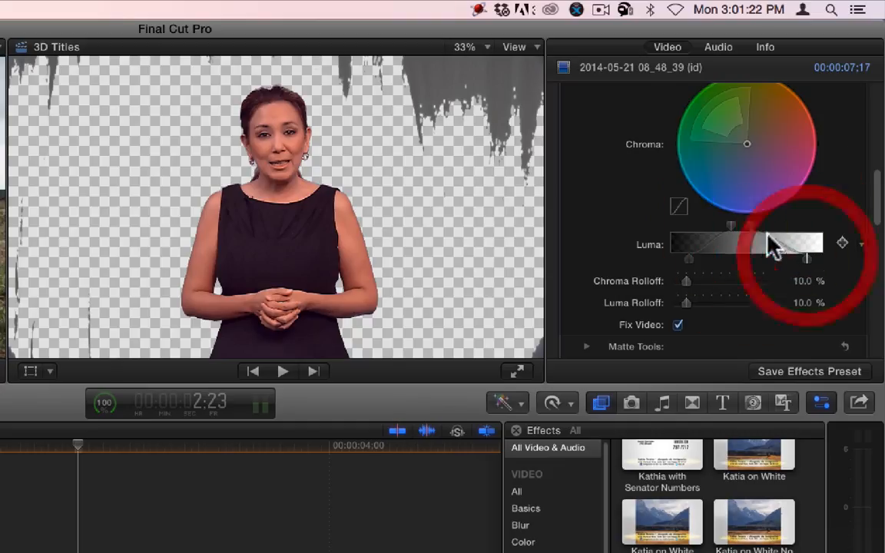
{"action": "mouse_move", "coordinate": [752, 227]}
{"action": "left_mouse_down"}
{"action": "mouse_move", "coordinate": [774, 231]}
{"action": "mouse_move", "coordinate": [768, 225]}
{"action": "left_mouse_up"}
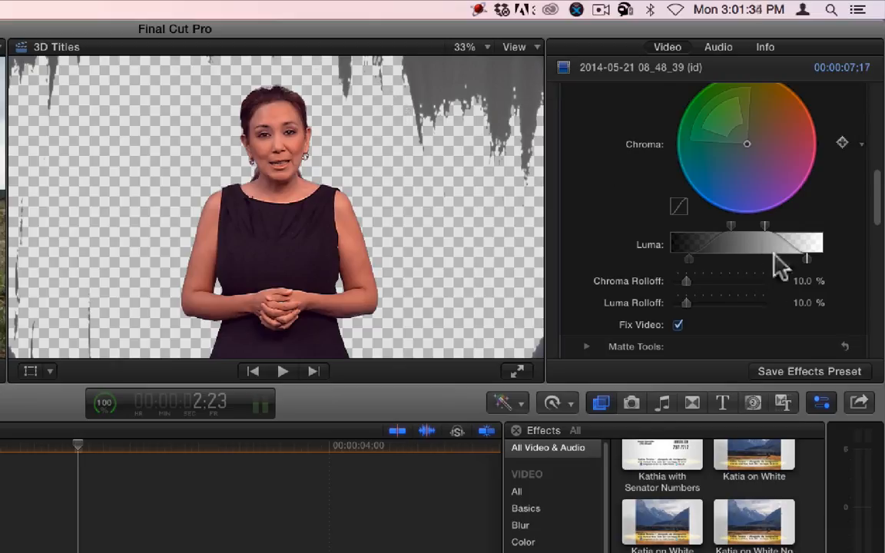
{"action": "mouse_move", "coordinate": [727, 224]}
{"action": "left_mouse_down"}
{"action": "mouse_move", "coordinate": [711, 224]}
{"action": "mouse_move", "coordinate": [719, 225]}
{"action": "left_mouse_up"}
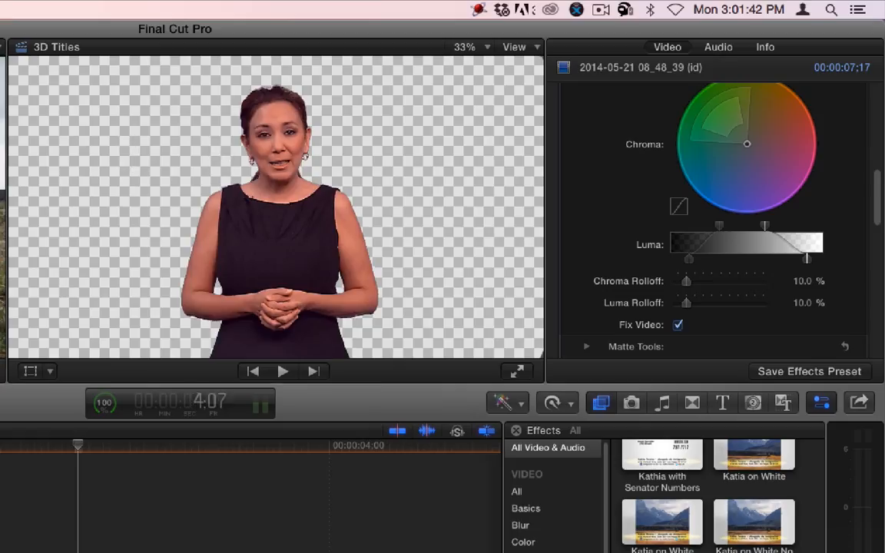
Step: Toggle the Keyer effect off and back on to compare the keyed result with the original green-screen clip
{"action": "scroll", "coordinate": [650, 166], "scroll_direction": "up", "scroll_amount": 5}
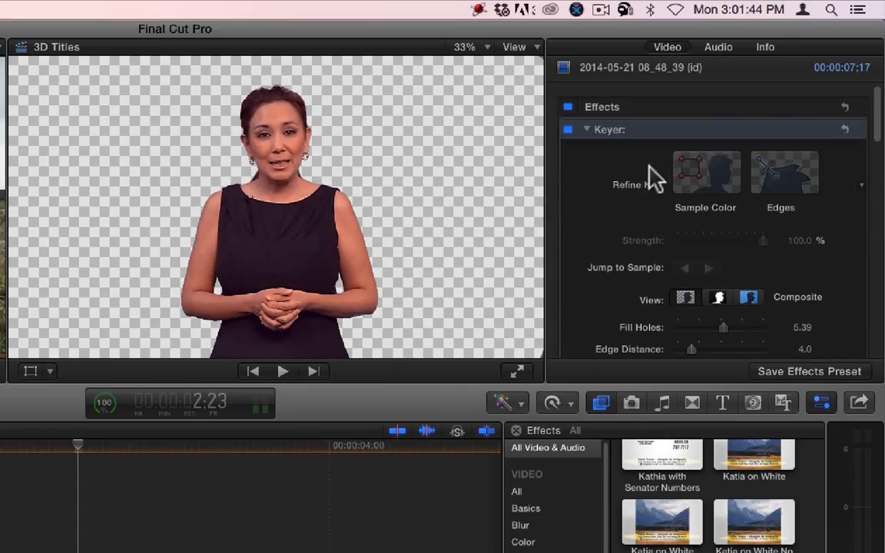
{"action": "left_click", "coordinate": [568, 130]}
{"action": "left_click", "coordinate": [567, 130]}
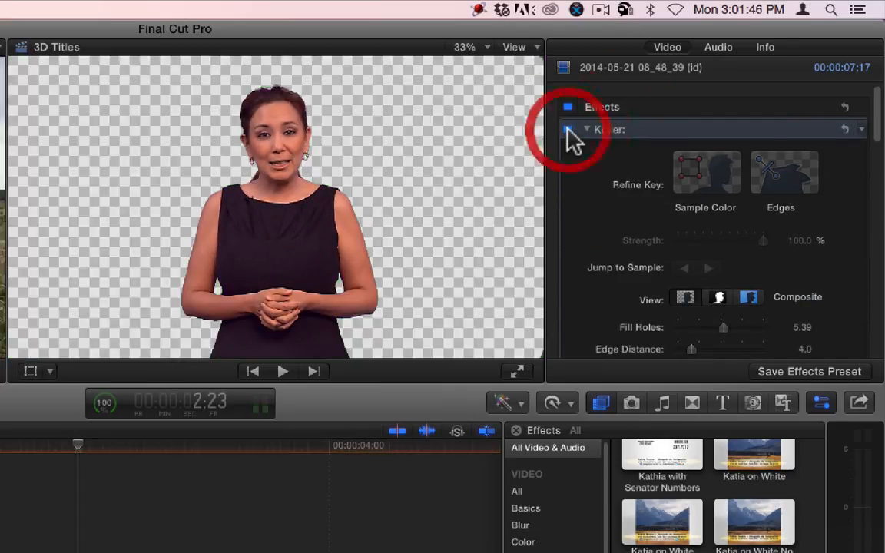
{"action": "left_click", "coordinate": [568, 130]}
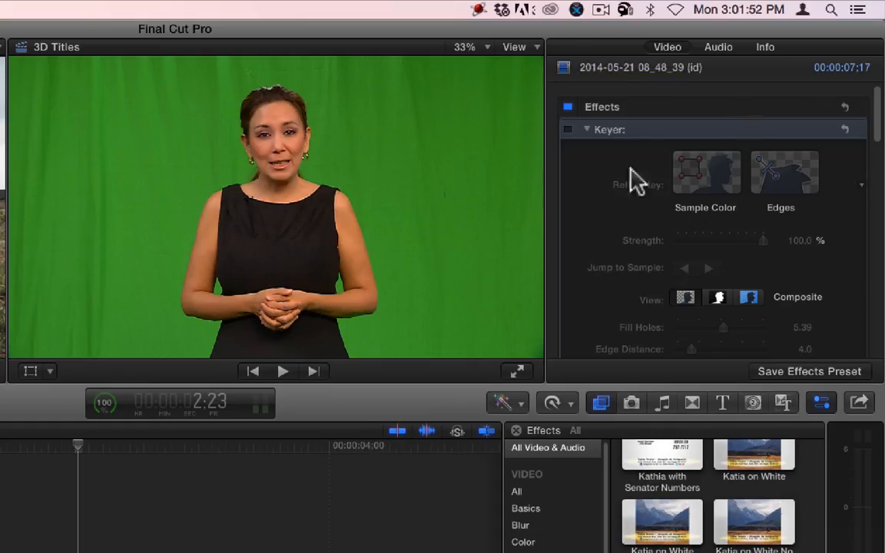
{"action": "left_click", "coordinate": [568, 129]}
Step: Vary the Keyer's Chroma Rolloff and settle on 89.41%
{"action": "scroll", "coordinate": [602, 191], "scroll_direction": "down", "scroll_amount": 5}
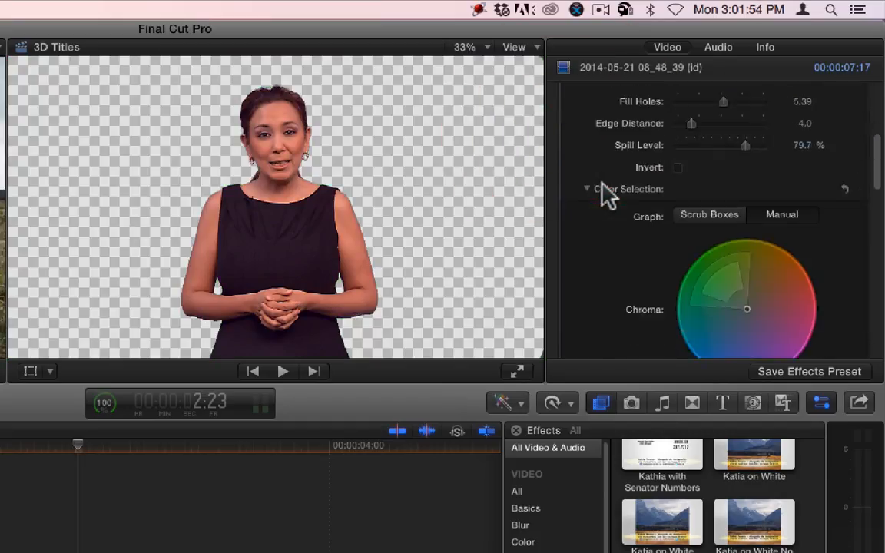
{"action": "scroll", "coordinate": [605, 193], "scroll_direction": "down", "scroll_amount": 8}
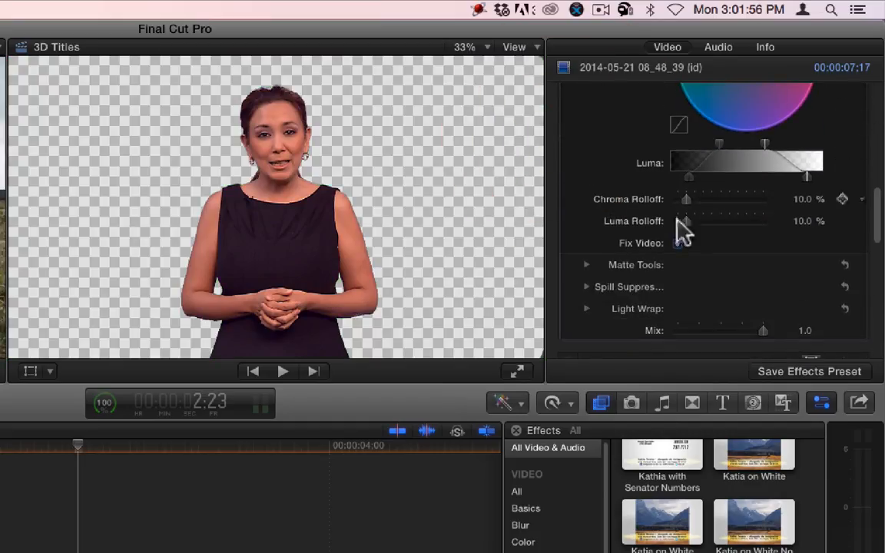
{"action": "left_click", "coordinate": [678, 243]}
{"action": "left_click_drag", "start_coordinate": [687, 199], "coordinate": [795, 199]}
{"action": "left_click_drag", "start_coordinate": [676, 199], "coordinate": [755, 202]}
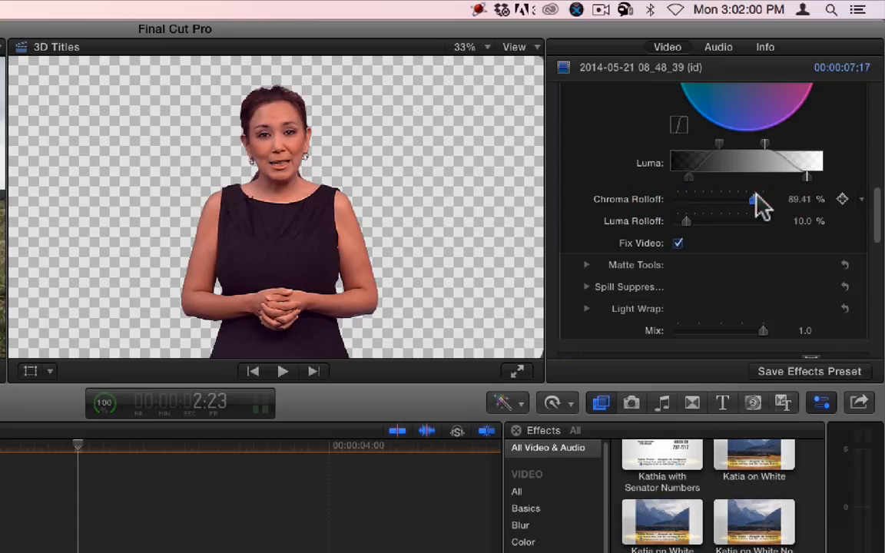
Step: Raise the Keyer's Luma Rolloff to see the steeper luma curve, and settle on 33.53%
{"action": "scroll", "coordinate": [744, 204], "scroll_direction": "up", "scroll_amount": 5}
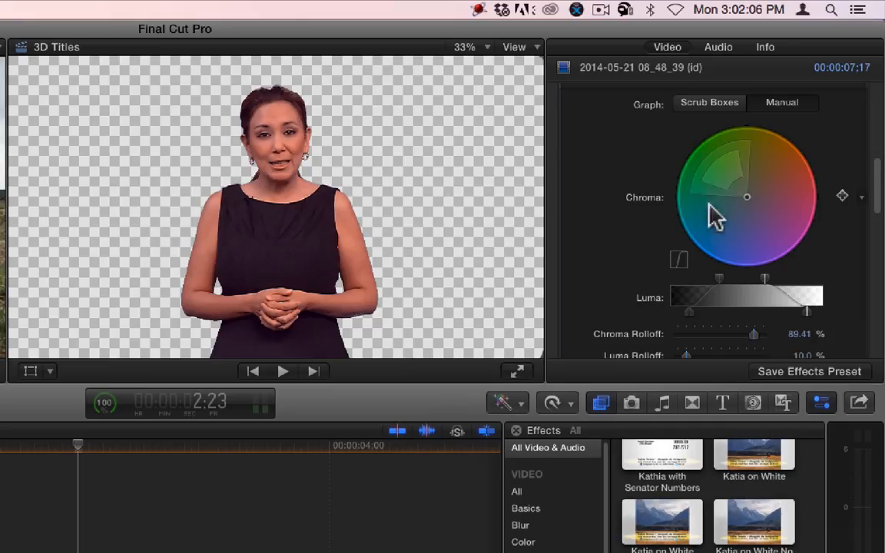
{"action": "scroll", "coordinate": [785, 256], "scroll_direction": "down", "scroll_amount": 10}
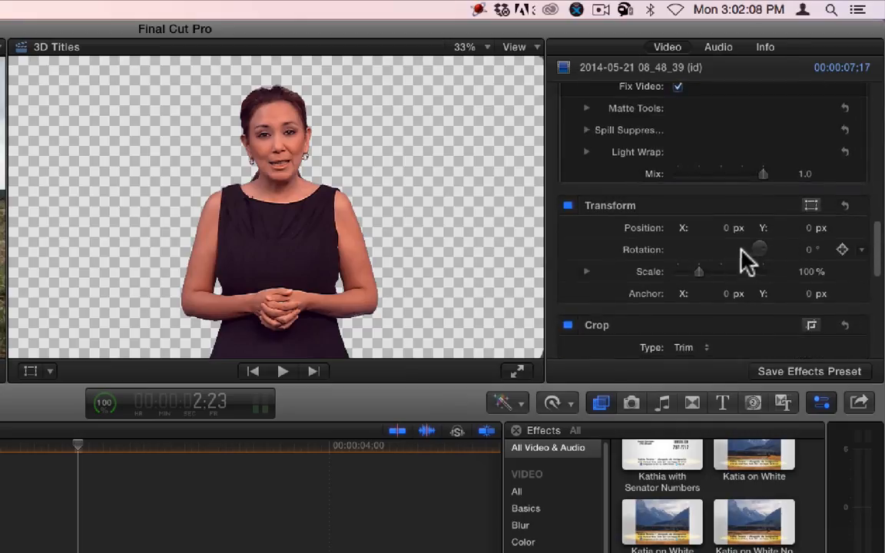
{"action": "scroll", "coordinate": [669, 198], "scroll_direction": "up", "scroll_amount": 4}
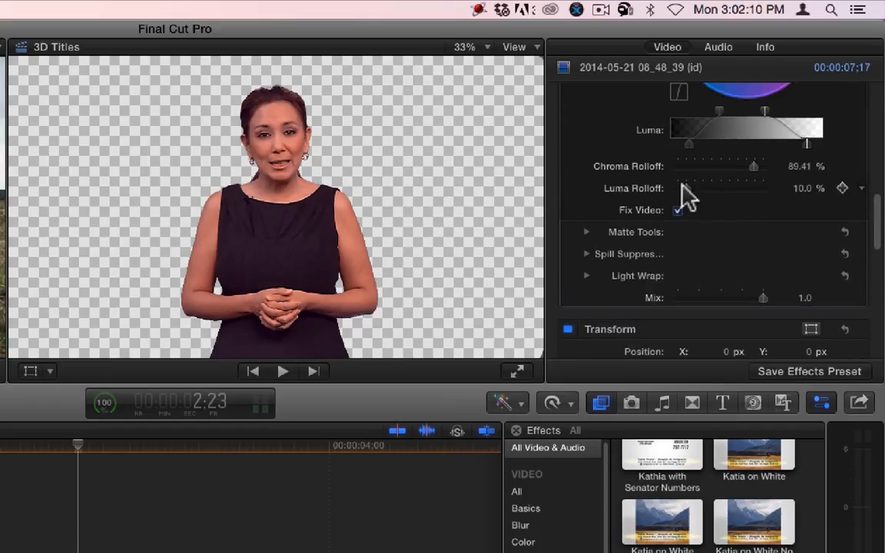
{"action": "mouse_move", "coordinate": [722, 189]}
{"action": "left_mouse_down"}
{"action": "mouse_move", "coordinate": [755, 185]}
{"action": "mouse_move", "coordinate": [715, 188]}
{"action": "mouse_move", "coordinate": [726, 188]}
{"action": "left_mouse_up"}
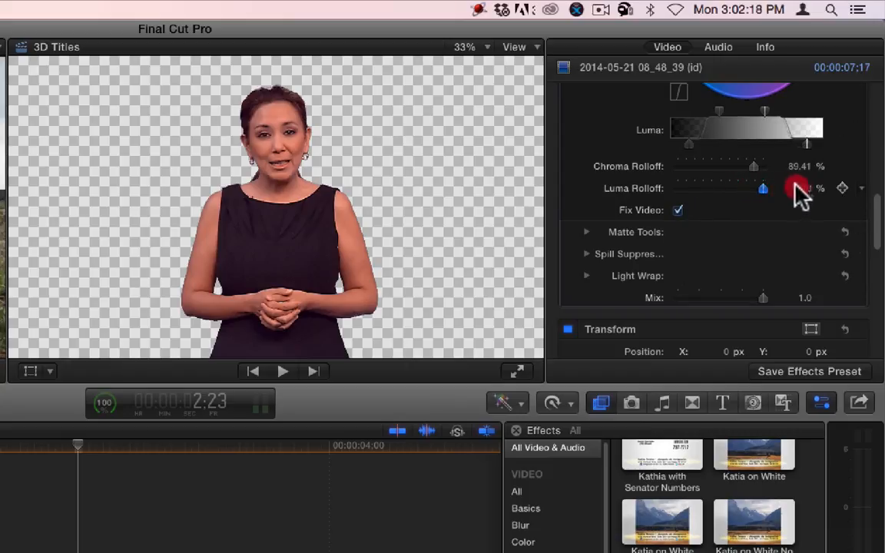
{"action": "left_click_drag", "start_coordinate": [799, 192], "coordinate": [714, 192]}
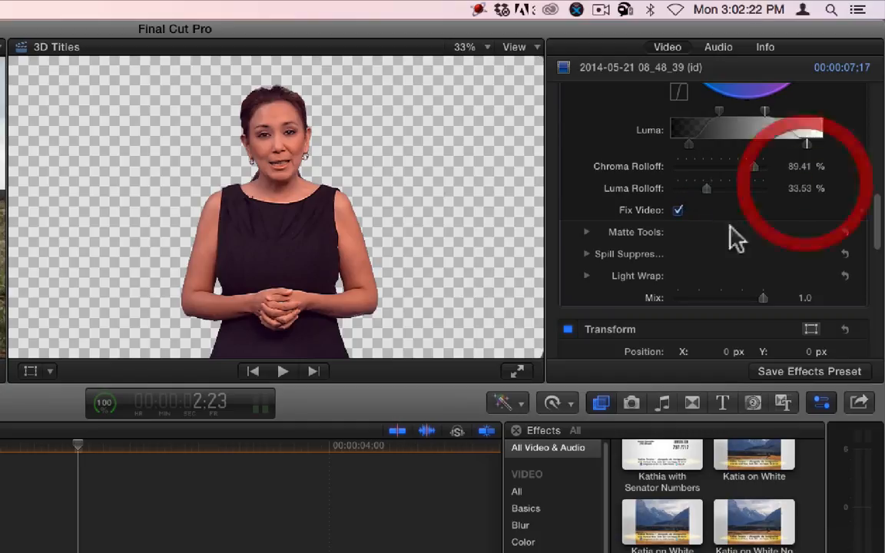
Step: Toggle the Keyer's Fix Video option off and on to compare the matte edges, leaving it enabled
{"action": "left_click", "coordinate": [678, 211]}
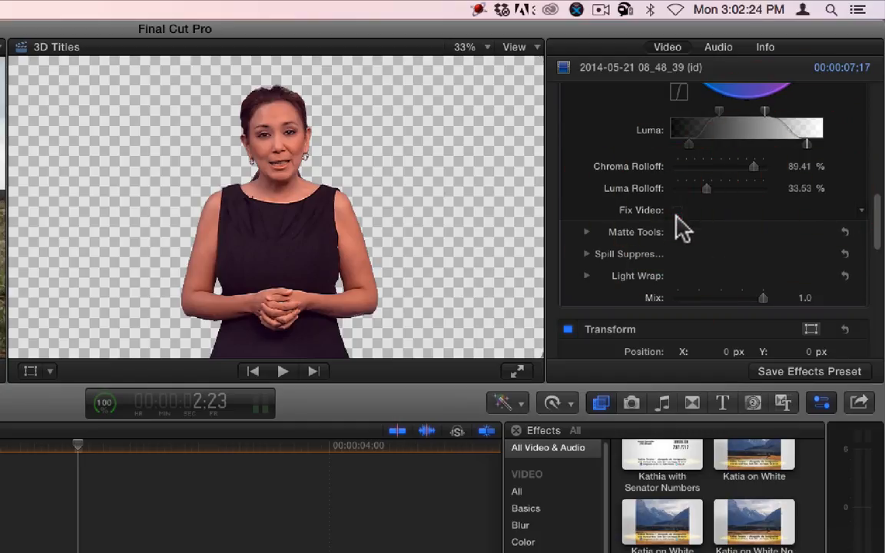
{"action": "left_click", "coordinate": [678, 210]}
{"action": "left_click", "coordinate": [678, 209]}
{"action": "left_click", "coordinate": [678, 210]}
Step: Expand the Matte Tools and set the matte Levels' black point to 0.33 and white point to 0.76
{"action": "left_click", "coordinate": [586, 232]}
{"action": "scroll", "coordinate": [718, 228], "scroll_direction": "down", "scroll_amount": 2}
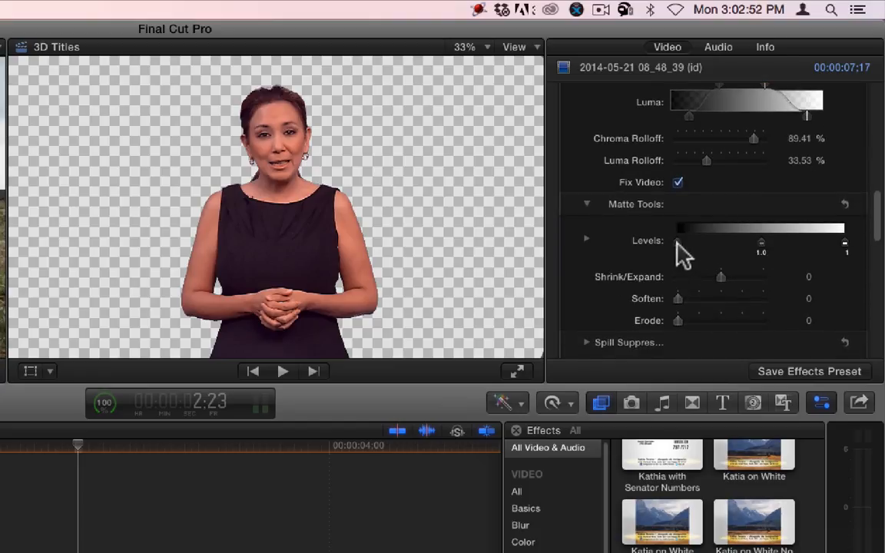
{"action": "left_click_drag", "start_coordinate": [678, 243], "coordinate": [734, 239]}
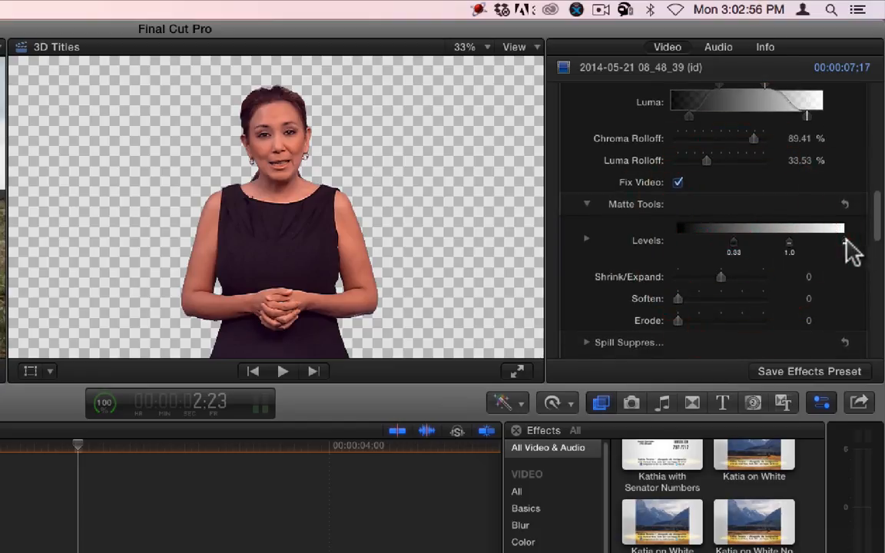
{"action": "left_click_drag", "start_coordinate": [844, 243], "coordinate": [805, 244]}
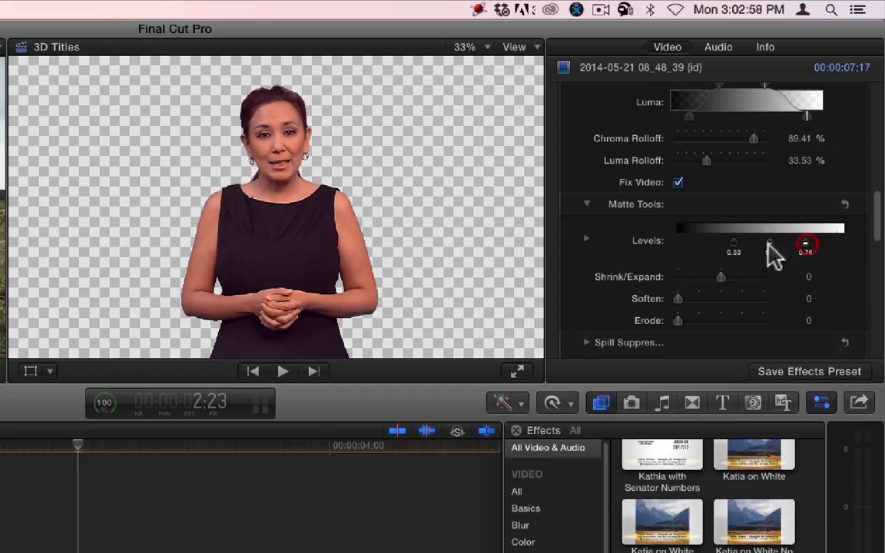
Step: Set the matte Levels' black point to 0.19 and white point to 1, and expand the matte by 2.0
{"action": "left_click_drag", "start_coordinate": [734, 243], "coordinate": [710, 243]}
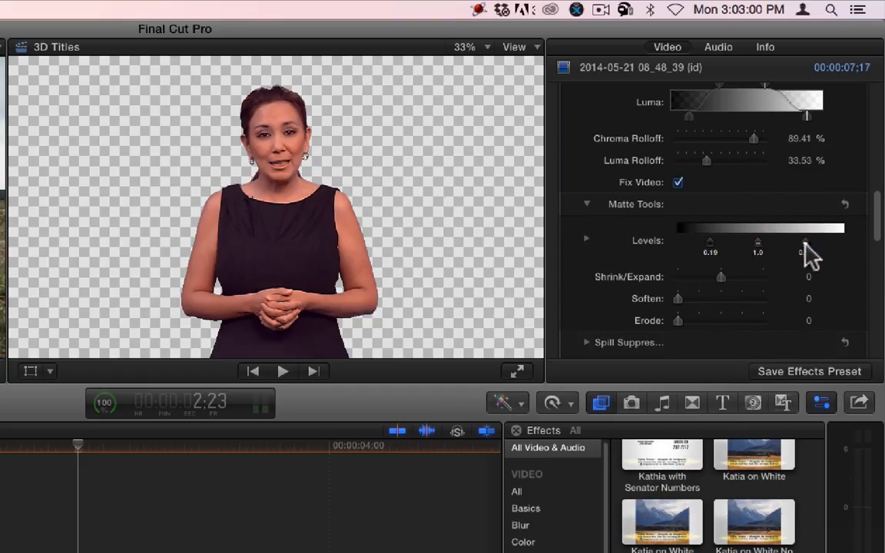
{"action": "left_click_drag", "start_coordinate": [804, 244], "coordinate": [845, 244]}
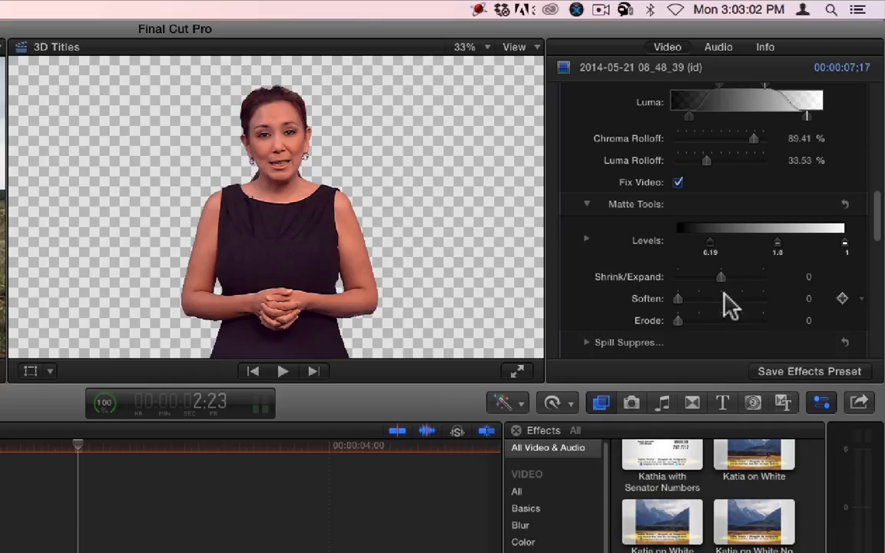
{"action": "mouse_move", "coordinate": [721, 278]}
{"action": "left_mouse_down"}
{"action": "mouse_move", "coordinate": [675, 278]}
{"action": "mouse_move", "coordinate": [798, 278]}
{"action": "mouse_move", "coordinate": [687, 278]}
{"action": "mouse_move", "coordinate": [799, 278]}
{"action": "mouse_move", "coordinate": [718, 277]}
{"action": "mouse_move", "coordinate": [727, 277]}
{"action": "left_mouse_up"}
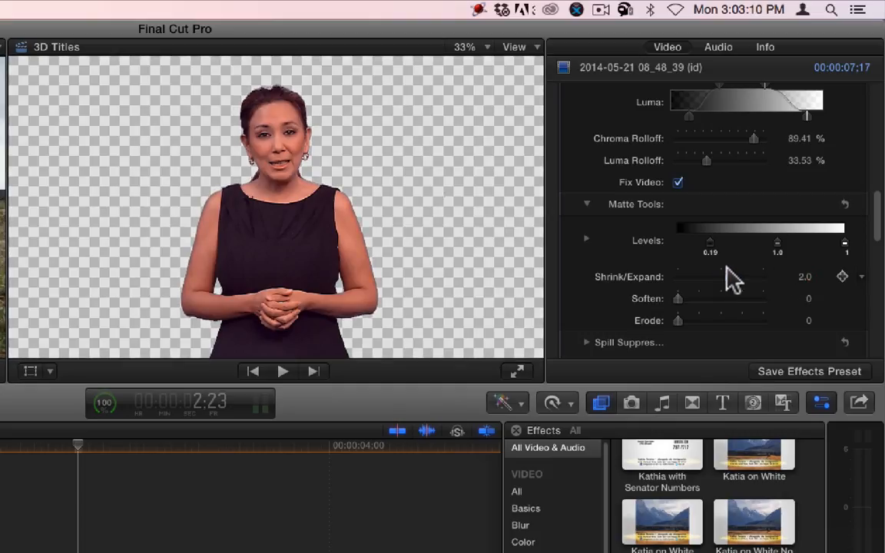
Step: Try softening the matte edges to 9.9, return Soften to 0, and keep Erode at 0
{"action": "left_click_drag", "start_coordinate": [677, 298], "coordinate": [761, 298]}
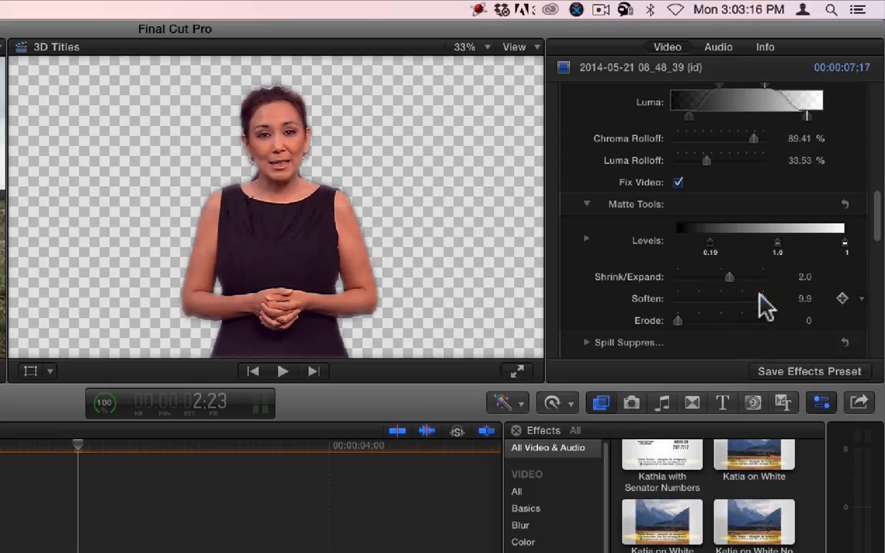
{"action": "left_click_drag", "start_coordinate": [758, 294], "coordinate": [632, 294]}
{"action": "mouse_move", "coordinate": [676, 318]}
{"action": "left_mouse_down"}
{"action": "mouse_move", "coordinate": [851, 313]}
{"action": "mouse_move", "coordinate": [660, 321]}
{"action": "left_mouse_up"}
Step: Expand the Keyer's Spill Suppression settings and lower the Spill Level to 0%
{"action": "scroll", "coordinate": [630, 234], "scroll_direction": "down", "scroll_amount": 1}
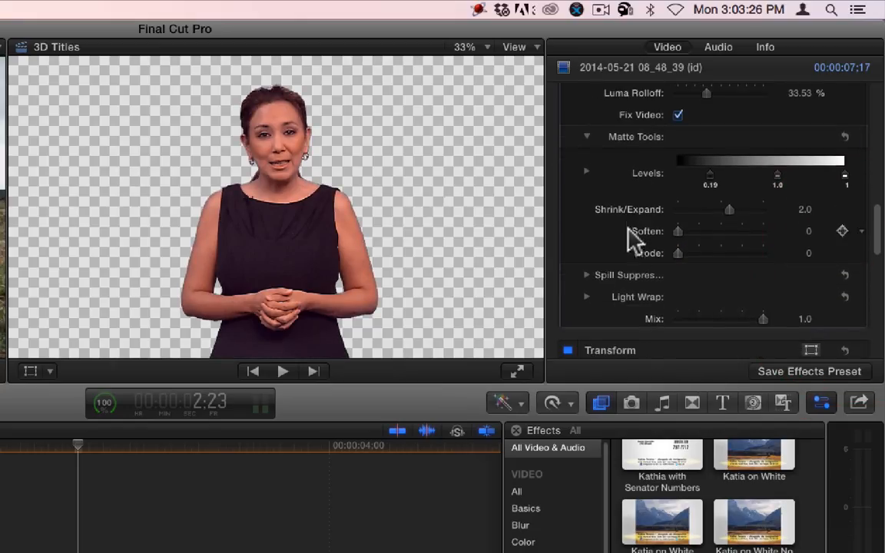
{"action": "left_click", "coordinate": [590, 274]}
{"action": "scroll", "coordinate": [649, 284], "scroll_direction": "up", "scroll_amount": 5}
{"action": "scroll", "coordinate": [659, 282], "scroll_direction": "up", "scroll_amount": 5}
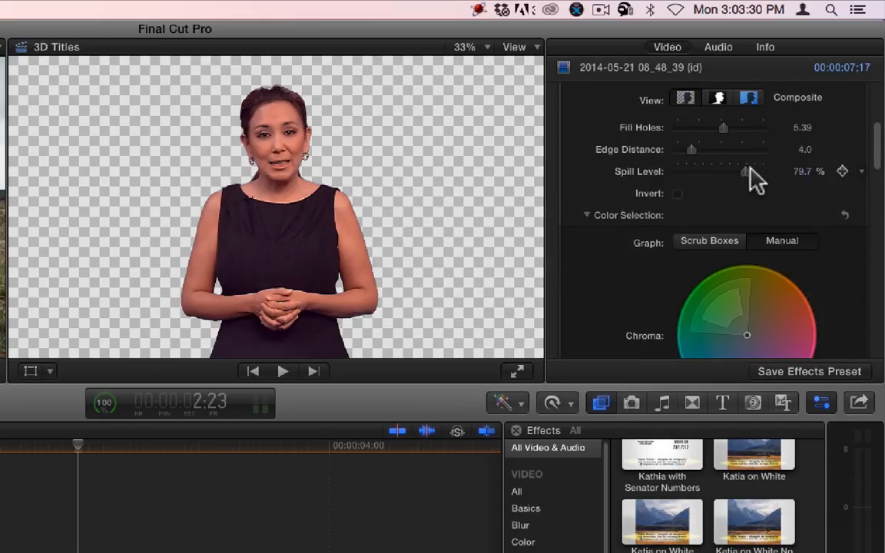
{"action": "left_click_drag", "start_coordinate": [745, 173], "coordinate": [648, 177]}
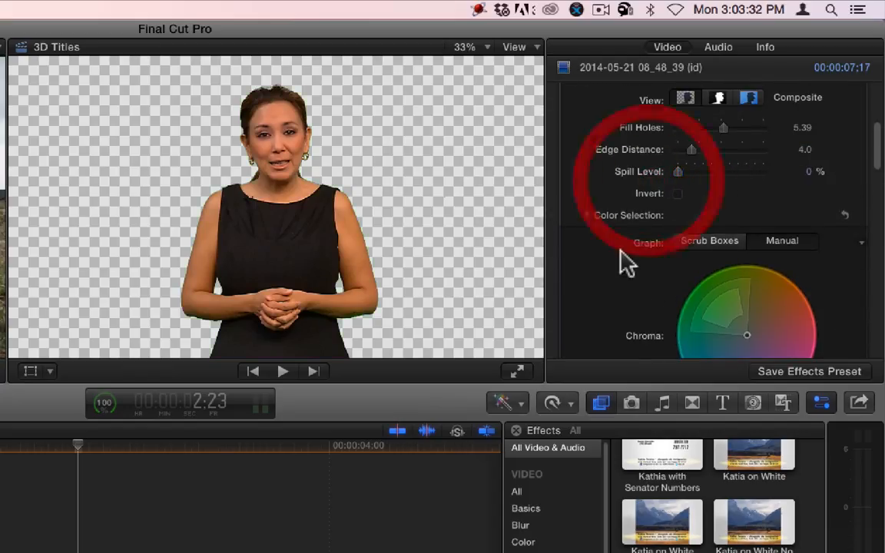
{"action": "scroll", "coordinate": [624, 260], "scroll_direction": "down", "scroll_amount": 10}
{"action": "scroll", "coordinate": [624, 268], "scroll_direction": "down", "scroll_amount": 6}
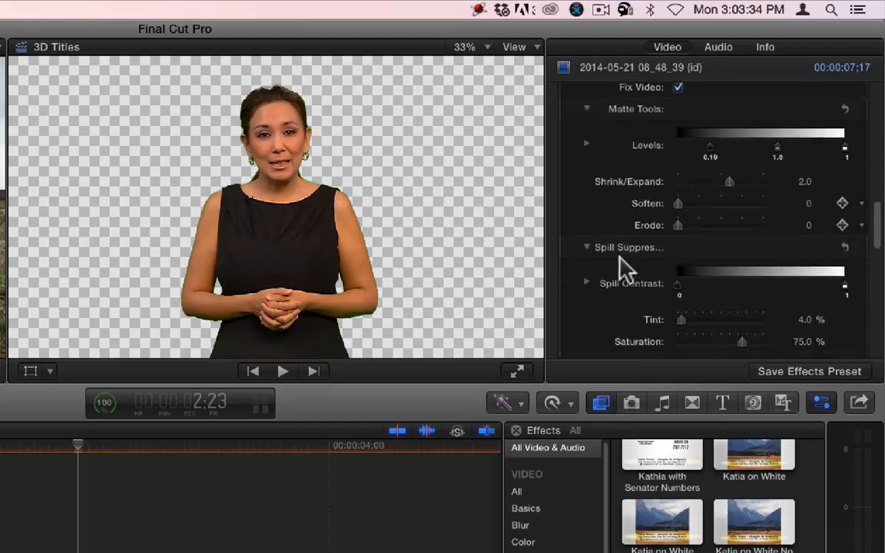
{"action": "scroll", "coordinate": [647, 259], "scroll_direction": "up", "scroll_amount": 5}
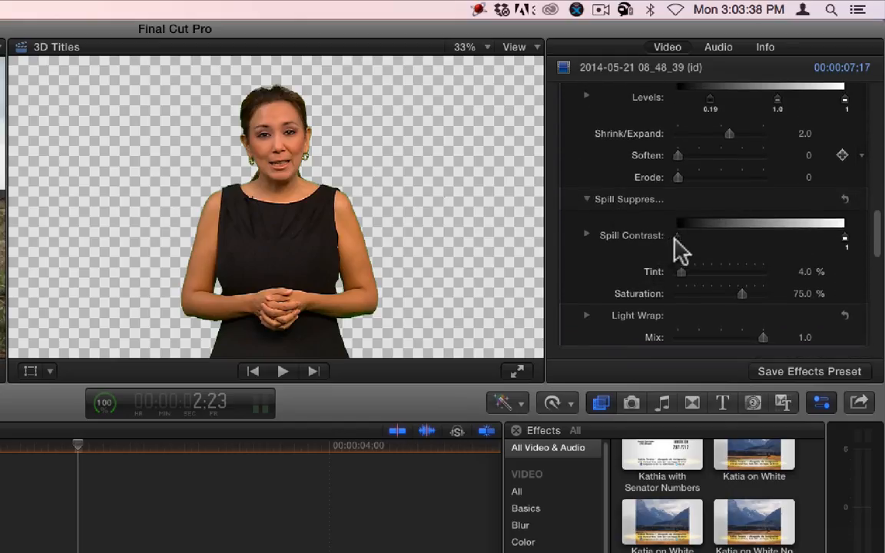
Step: Set the Spill Contrast black point to 0.43 and white point to 0.69, and raise the spill Tint to 100%
{"action": "left_click_drag", "start_coordinate": [677, 237], "coordinate": [800, 252]}
{"action": "key", "text": "super+z"}
{"action": "left_click_drag", "start_coordinate": [682, 272], "coordinate": [836, 274]}
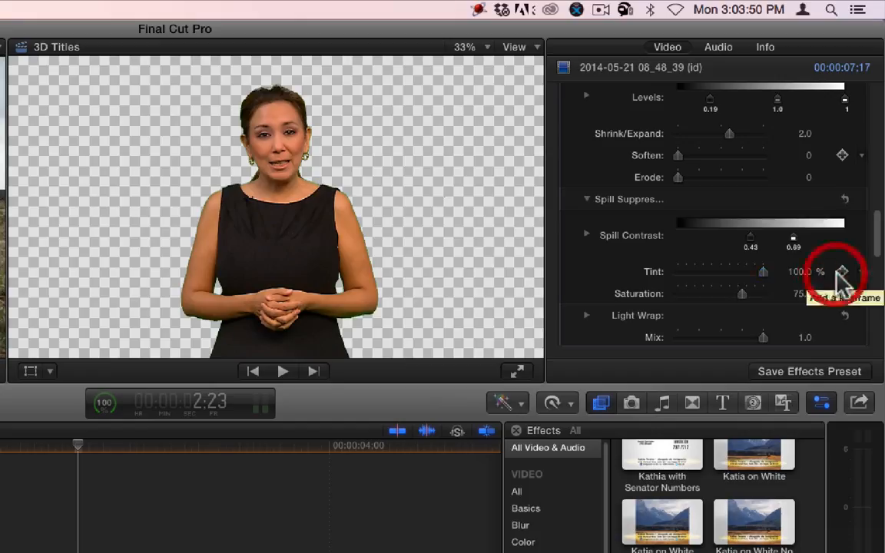
Step: Return the Spill Contrast points to 0.00 and 1, and raise the spill suppression Saturation to 100%
{"action": "left_click_drag", "start_coordinate": [751, 240], "coordinate": [678, 243]}
{"action": "left_click_drag", "start_coordinate": [792, 240], "coordinate": [844, 240]}
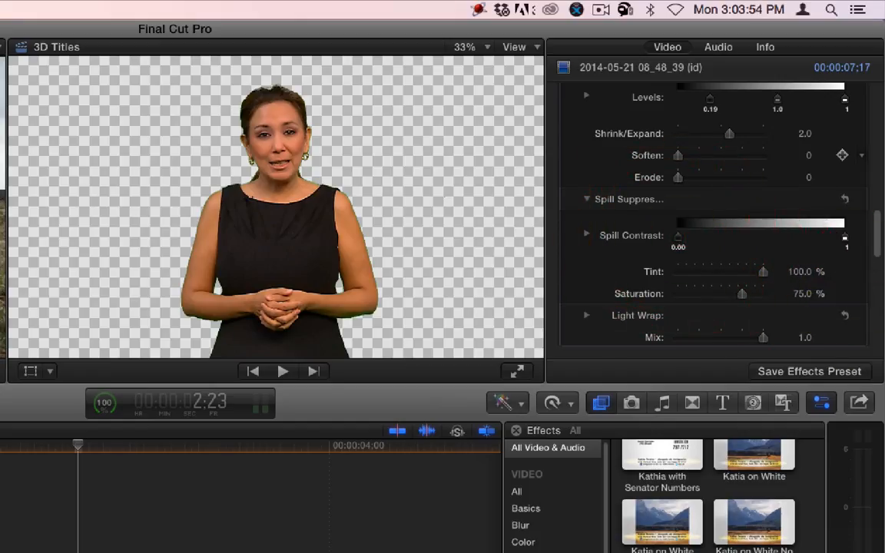
{"action": "left_click", "coordinate": [806, 273]}
{"action": "left_click_drag", "start_coordinate": [794, 293], "coordinate": [883, 304]}
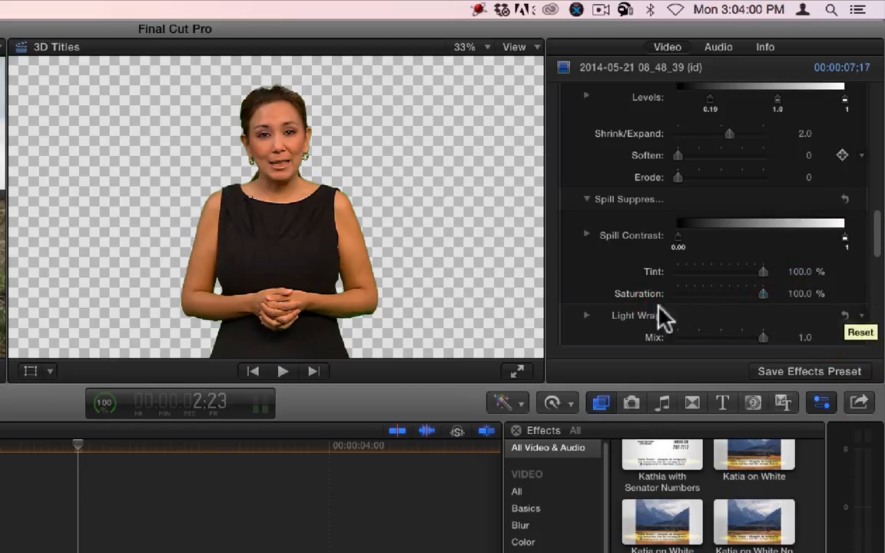
Step: Expand the Light Wrap settings and raise the Spill Contrast black point to 0.86
{"action": "left_click", "coordinate": [587, 316]}
{"action": "scroll", "coordinate": [714, 309], "scroll_direction": "down", "scroll_amount": 1}
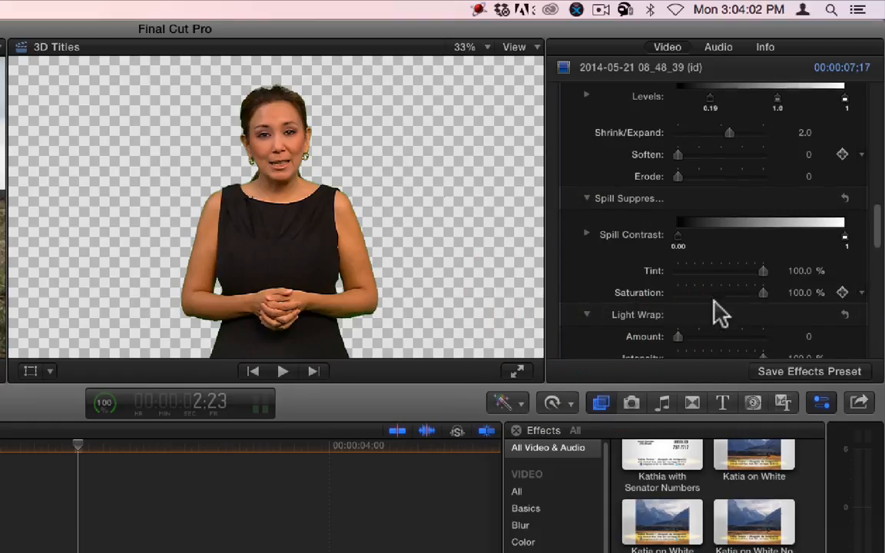
{"action": "left_click_drag", "start_coordinate": [672, 234], "coordinate": [772, 227]}
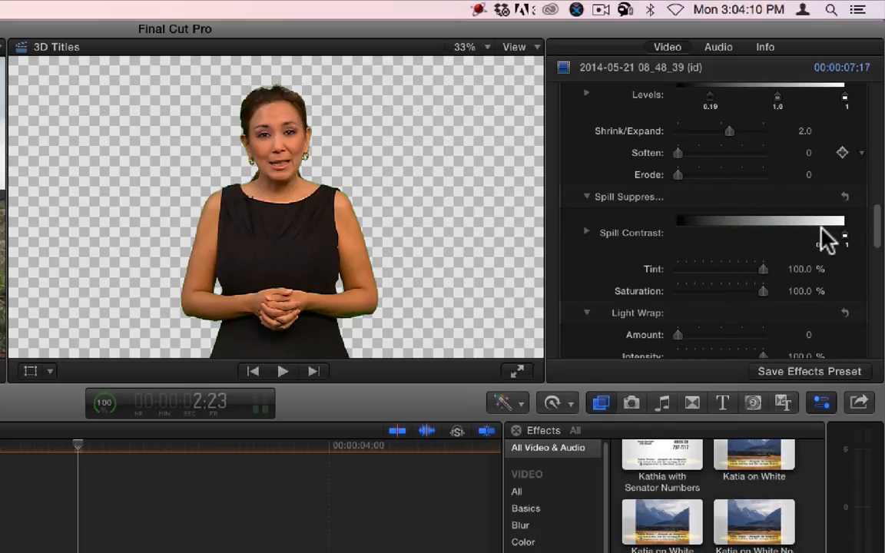
Step: Raise the Light Wrap Amount on the keyed clip of the woman to 50
{"action": "scroll", "coordinate": [603, 301], "scroll_direction": "down", "scroll_amount": 8}
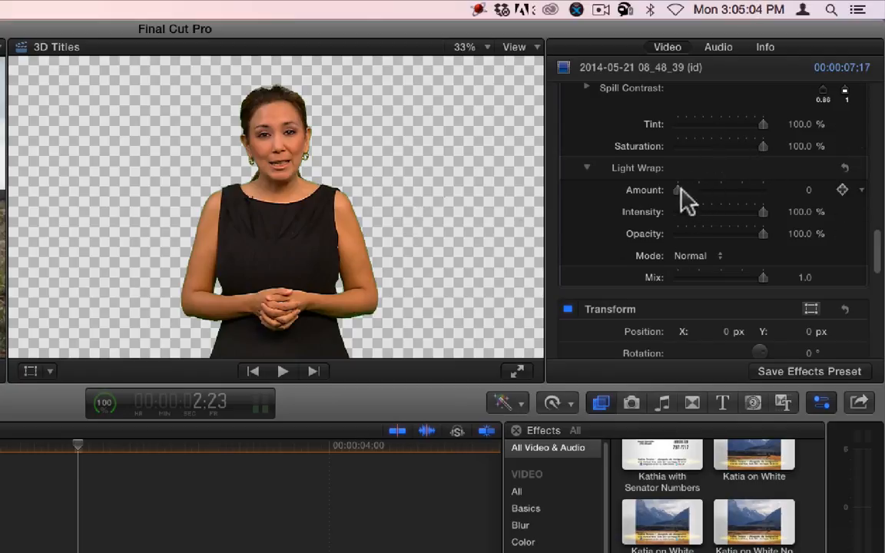
{"action": "left_click_drag", "start_coordinate": [677, 190], "coordinate": [804, 188]}
{"action": "left_click", "coordinate": [802, 190]}
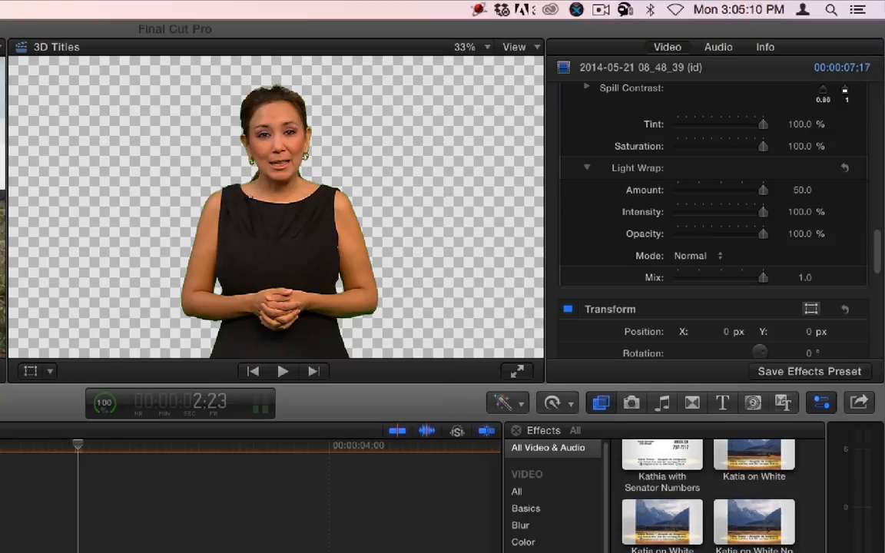
Step: Disable the keyed clip of the woman and park the playhead on the canyon clip 001136_VTXHD near 6:29
{"action": "scroll", "coordinate": [715, 222], "scroll_direction": "up", "scroll_amount": 10}
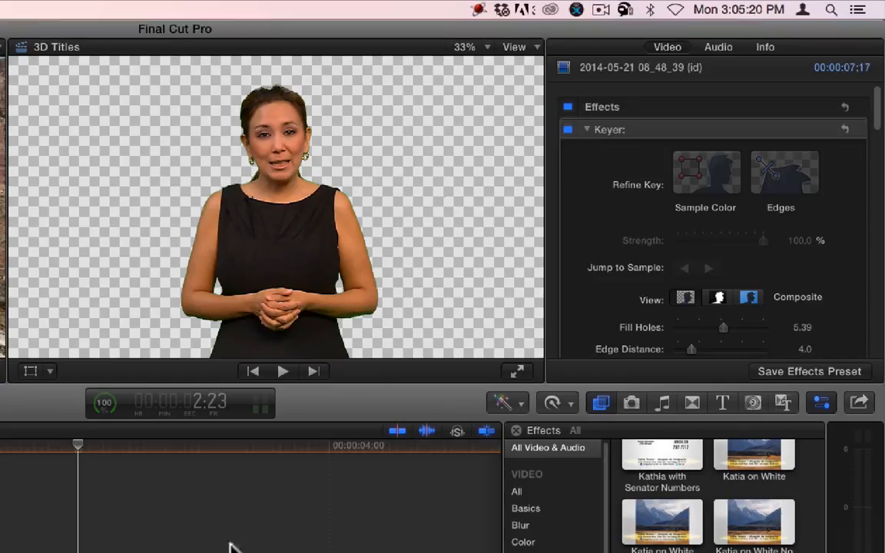
{"action": "key", "text": "v"}
{"action": "left_click", "coordinate": [159, 446]}
{"action": "left_click_drag", "start_coordinate": [159, 446], "coordinate": [452, 453]}
{"action": "scroll", "coordinate": [251, 499], "scroll_direction": "right", "scroll_amount": 6}
{"action": "scroll", "coordinate": [271, 499], "scroll_direction": "right", "scroll_amount": 5}
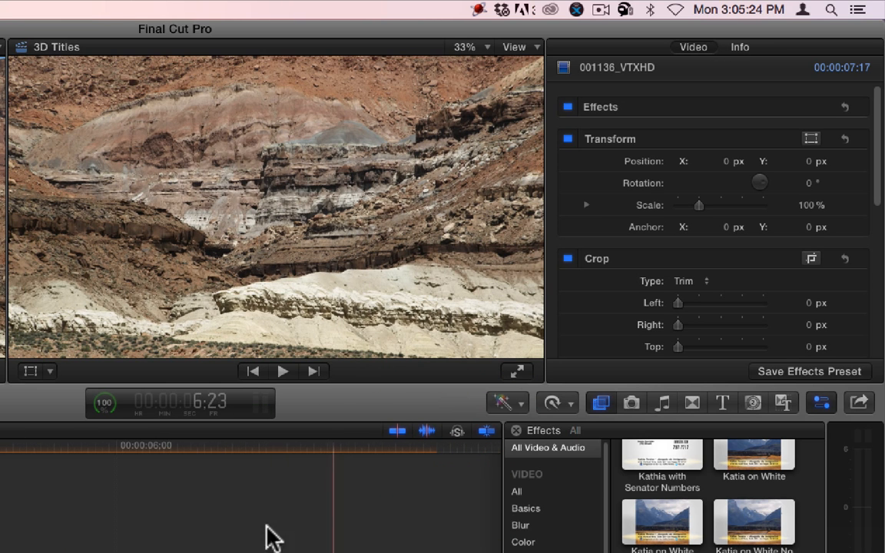
{"action": "left_click", "coordinate": [316, 447]}
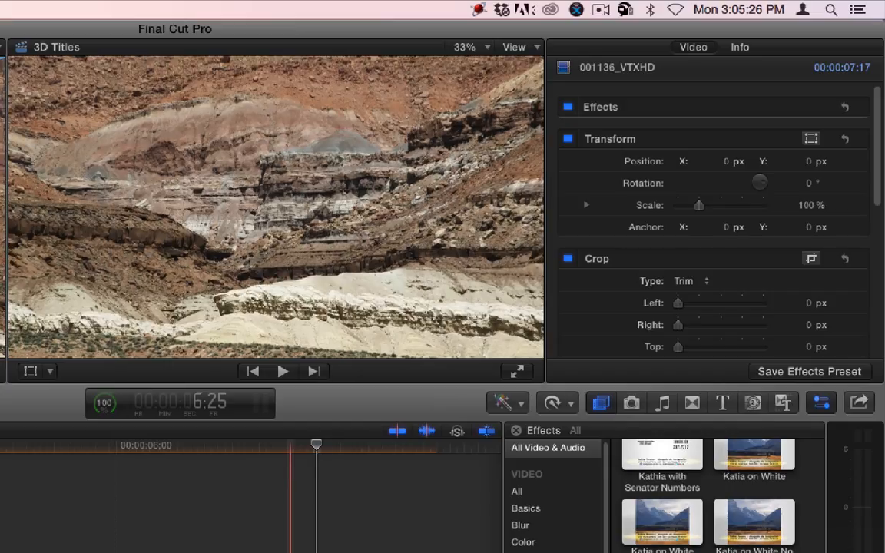
Step: Slip the canyon clip with the Trim tool to a part showing blue sky above the cliffs, with the playhead at 6:27
{"action": "key", "text": "t"}
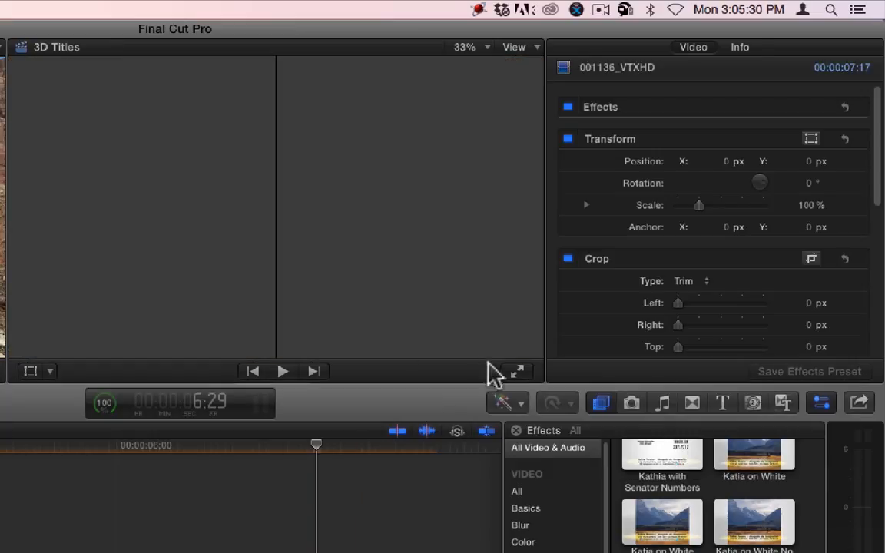
{"action": "left_click", "coordinate": [306, 449]}
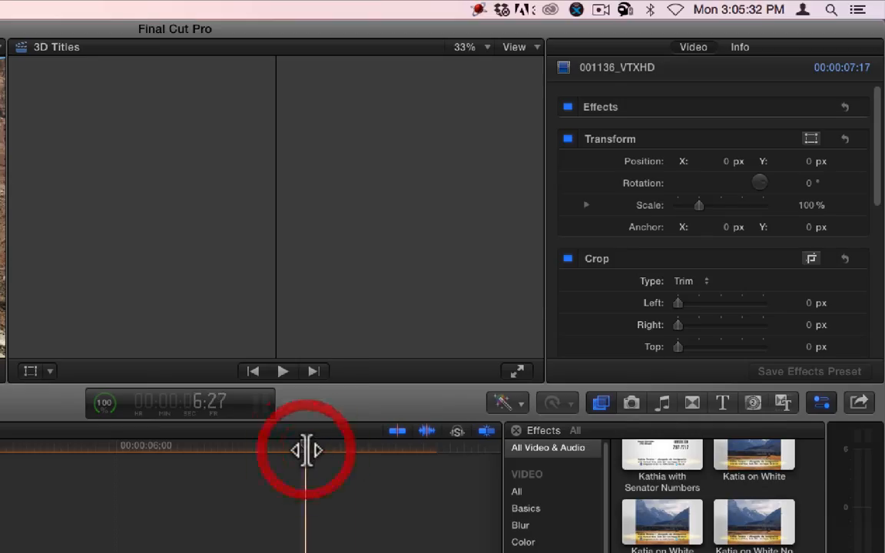
{"action": "key", "text": "a"}
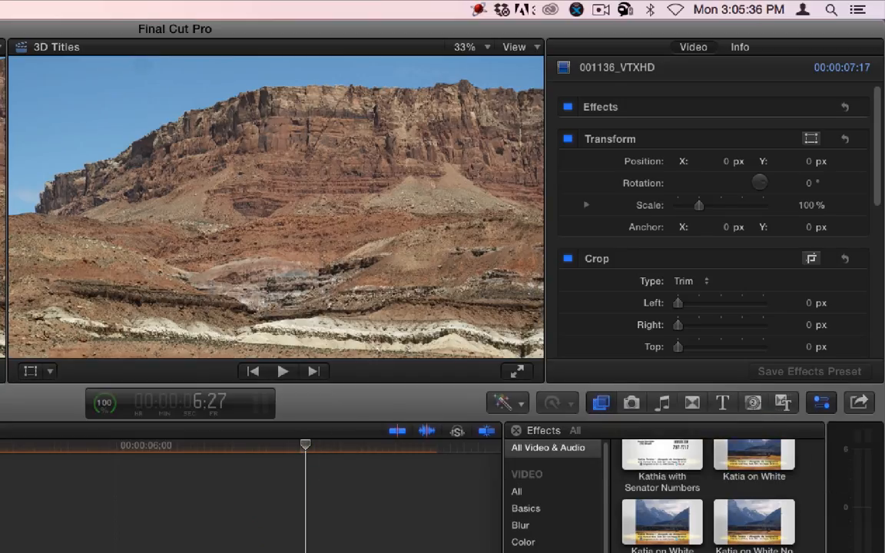
Step: Apply the Keyer effect to the canyon clip to key out the blue sky, and expand its Light Wrap settings
{"action": "left_click_drag", "start_coordinate": [662, 552], "coordinate": [182, 552]}
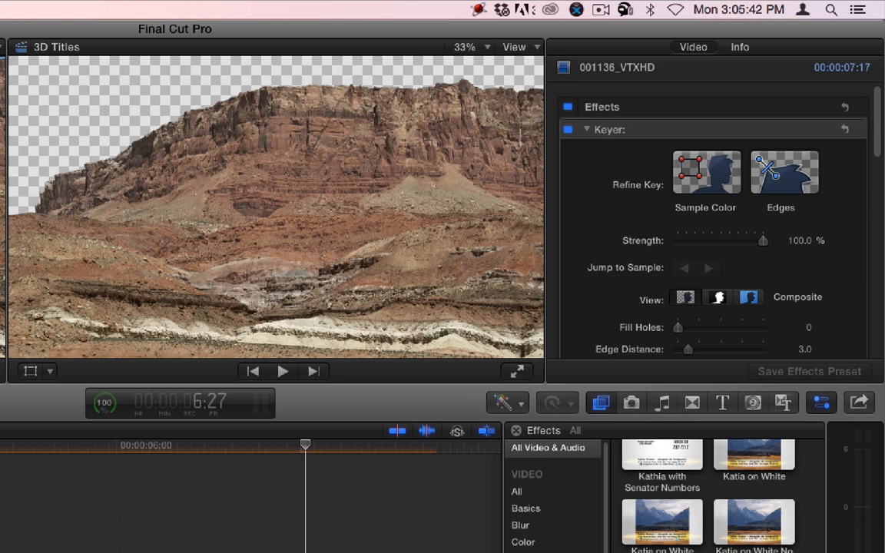
{"action": "scroll", "coordinate": [626, 276], "scroll_direction": "down", "scroll_amount": 2}
{"action": "scroll", "coordinate": [625, 283], "scroll_direction": "down", "scroll_amount": 5}
{"action": "scroll", "coordinate": [626, 288], "scroll_direction": "up", "scroll_amount": 2}
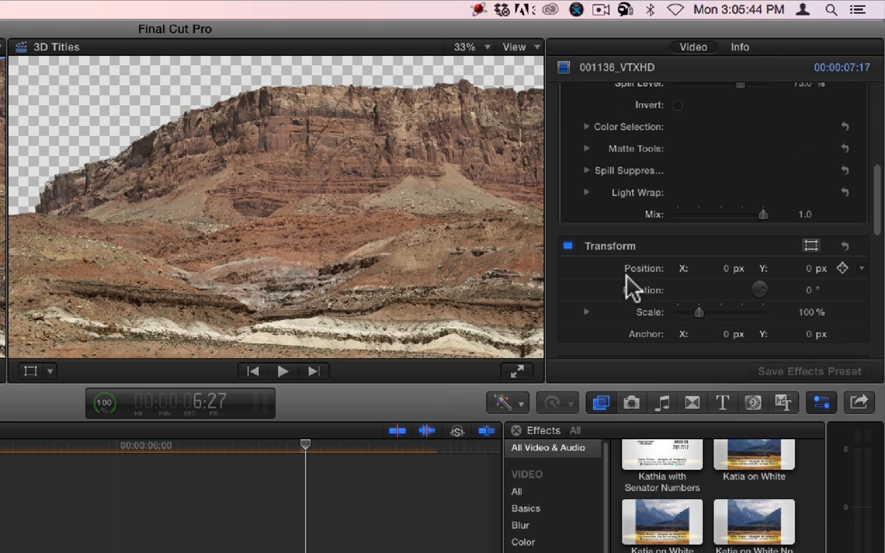
{"action": "left_click", "coordinate": [587, 242]}
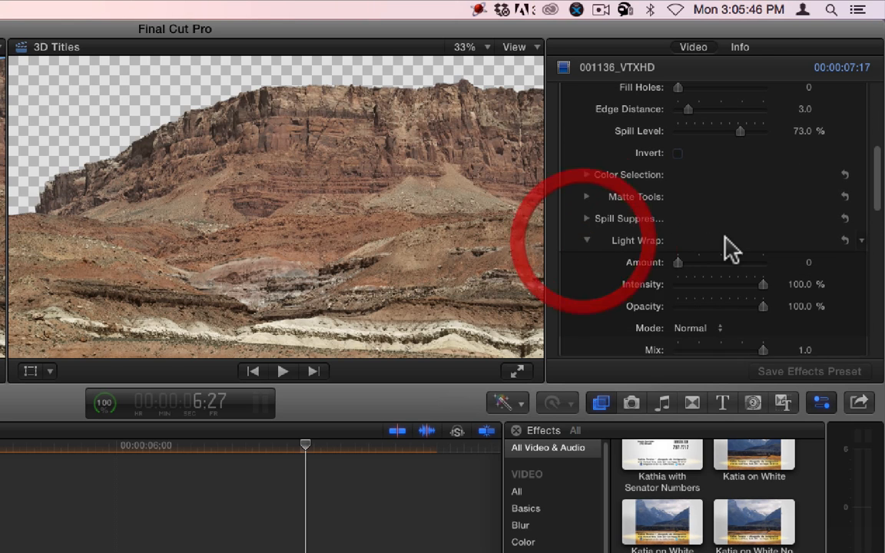
Step: Raise the canyon clip's Light Wrap Amount to 167 and from there to 200
{"action": "scroll", "coordinate": [725, 251], "scroll_direction": "down", "scroll_amount": 2}
{"action": "left_click_drag", "start_coordinate": [675, 223], "coordinate": [802, 234]}
{"action": "left_click", "coordinate": [801, 224]}
{"action": "type", "text": "167"}
{"action": "key", "text": "Return"}
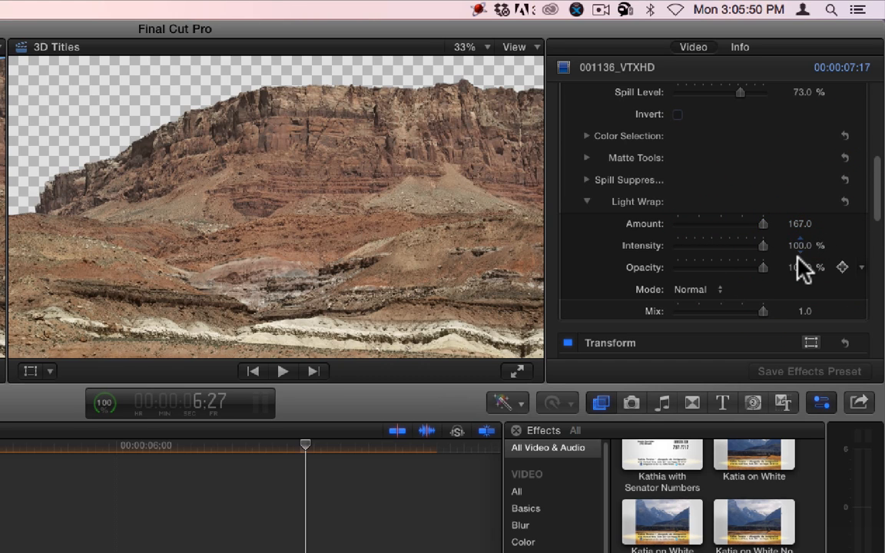
{"action": "left_click_drag", "start_coordinate": [801, 58], "coordinate": [800, 6]}
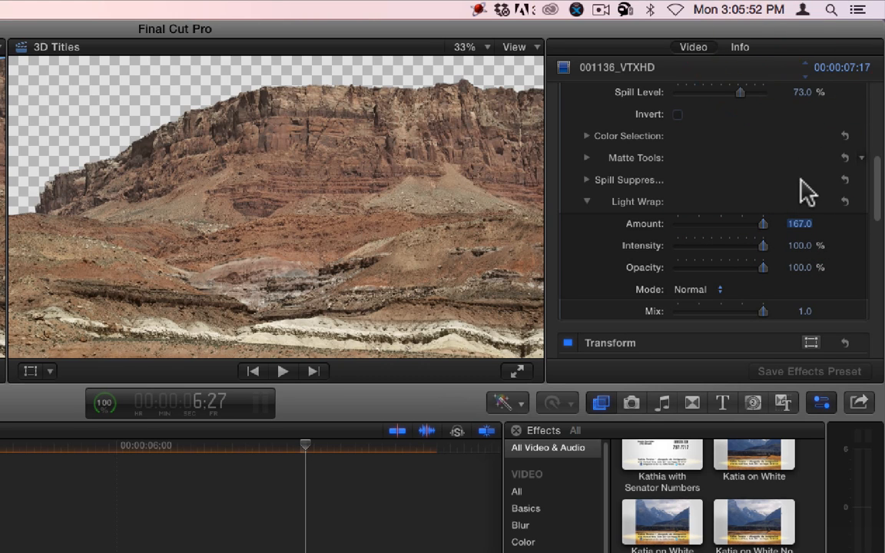
{"action": "left_click", "coordinate": [800, 222]}
{"action": "type", "text": "200"}
{"action": "key", "text": "Return"}
{"action": "left_click", "coordinate": [800, 223]}
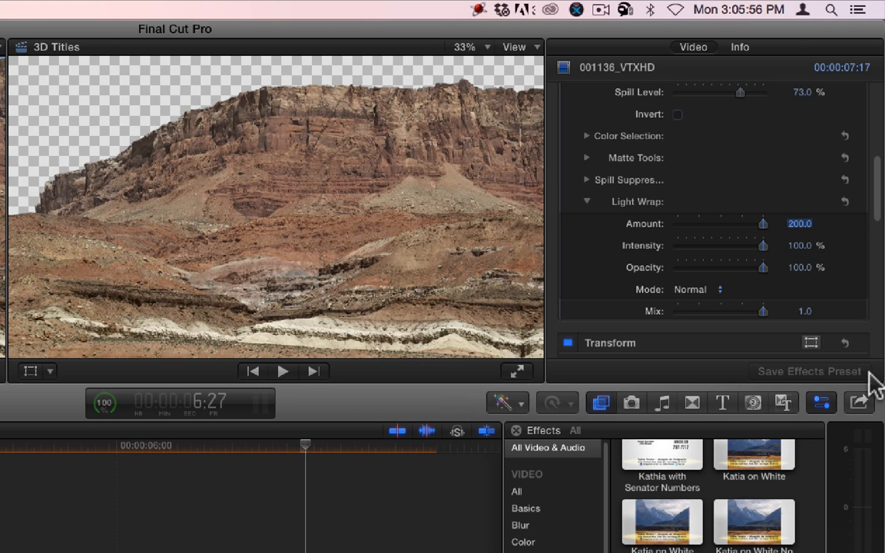
Step: Find the Powder background among the Telemundo Promo Templates generators and add it to the timeline for the keyed canyon clip
{"action": "left_click", "coordinate": [748, 401]}
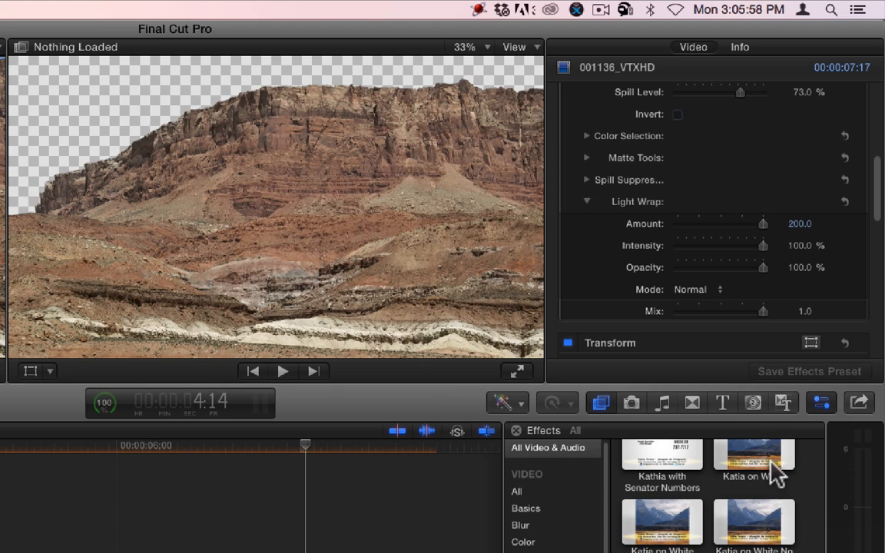
{"action": "left_click", "coordinate": [752, 406]}
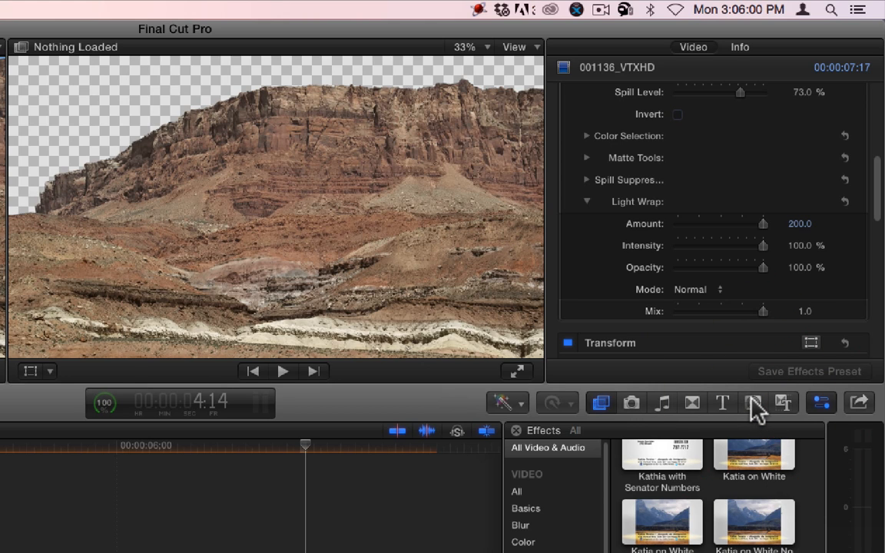
{"action": "left_click", "coordinate": [754, 409]}
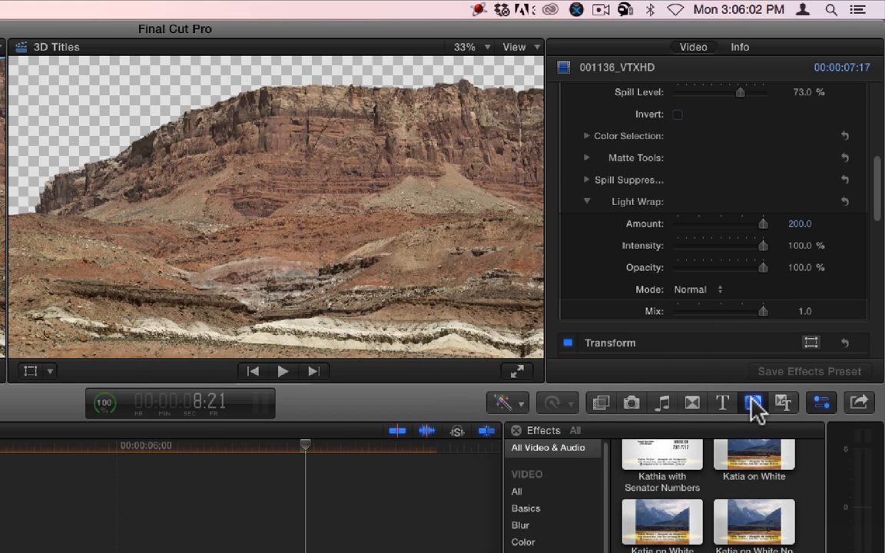
{"action": "left_click", "coordinate": [755, 409]}
{"action": "left_click", "coordinate": [755, 409]}
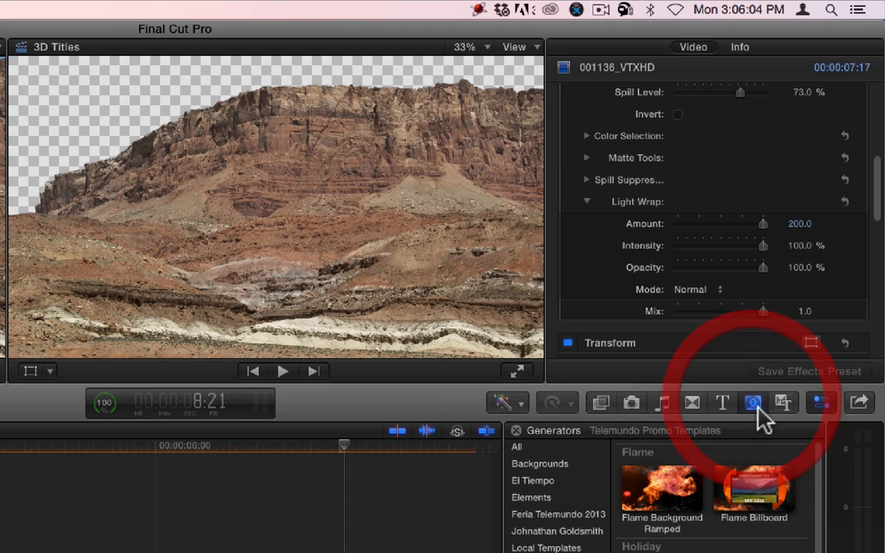
{"action": "scroll", "coordinate": [714, 495], "scroll_direction": "down", "scroll_amount": 10}
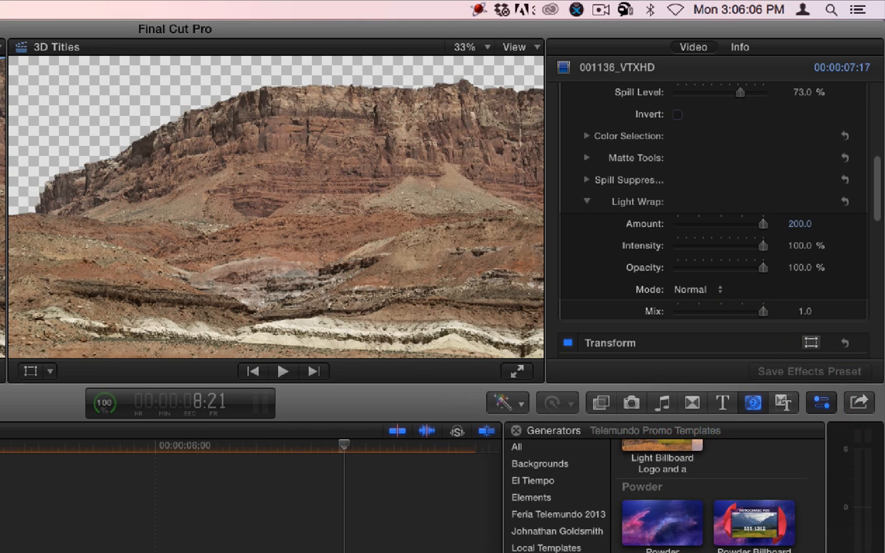
{"action": "left_click", "coordinate": [670, 525]}
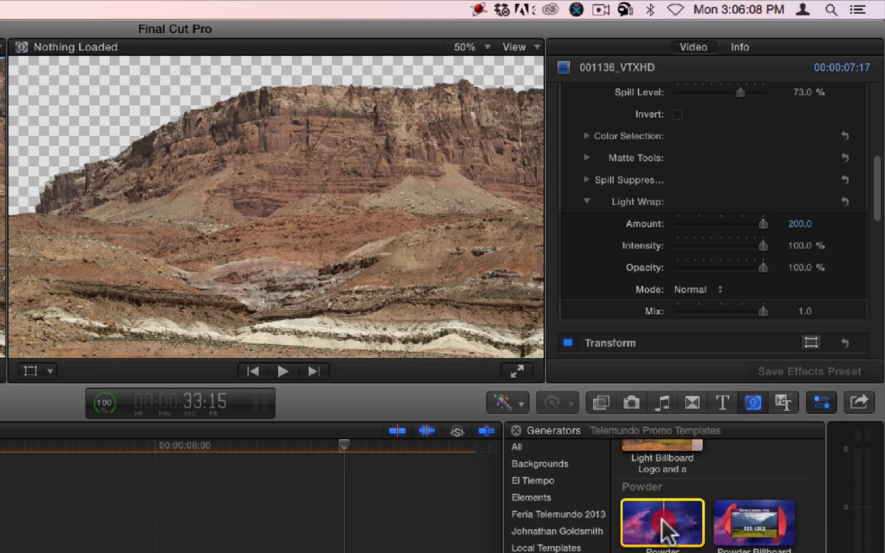
{"action": "left_click_drag", "start_coordinate": [260, 552], "coordinate": [106, 552]}
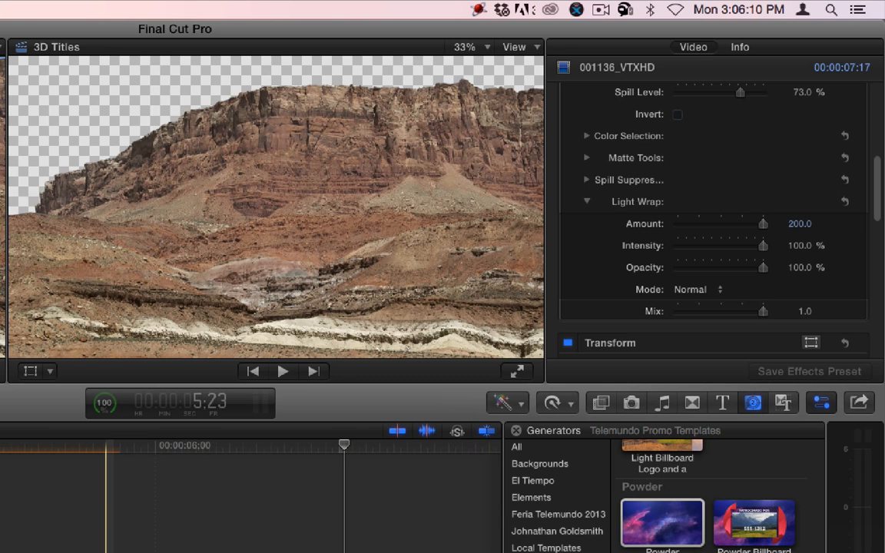
Step: With the Powder background behind the keyed canyon clip, lower the clip's Light Wrap Amount to 141 and from there to 1
{"action": "left_click", "coordinate": [346, 445]}
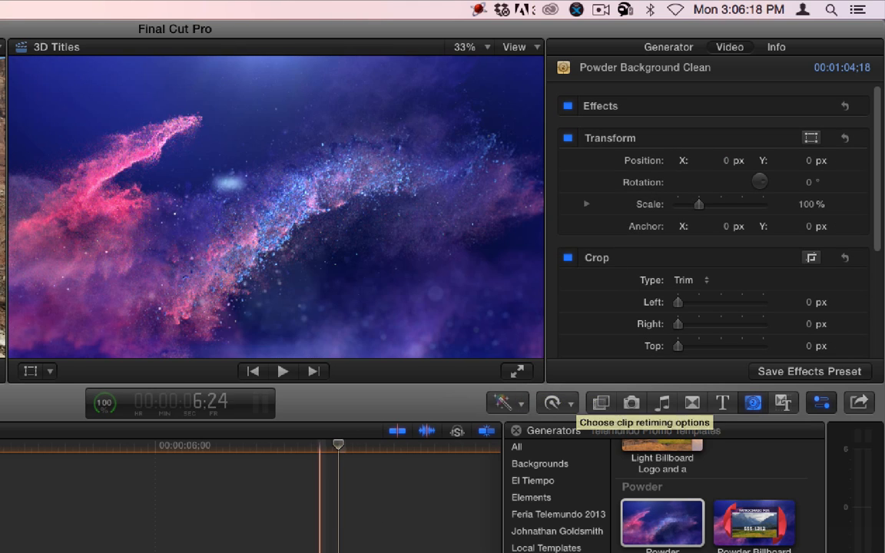
{"action": "scroll", "coordinate": [603, 305], "scroll_direction": "down", "scroll_amount": 5}
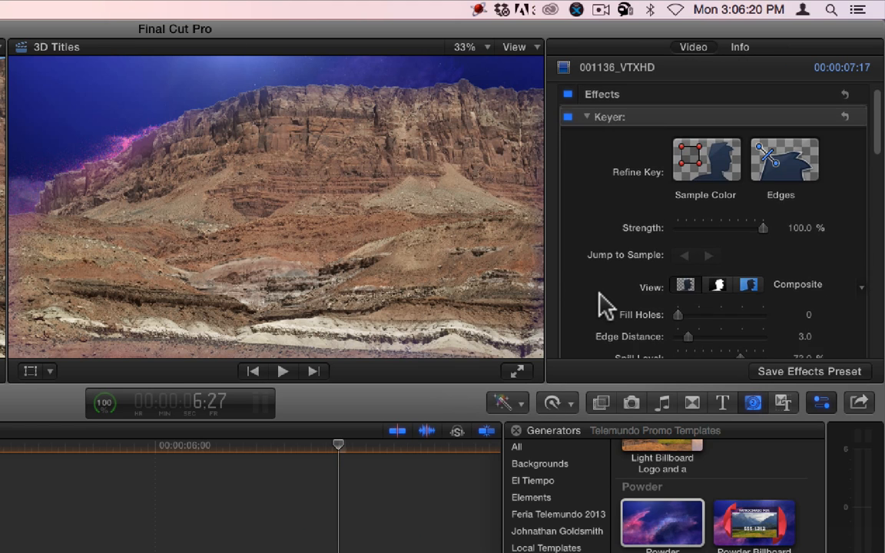
{"action": "scroll", "coordinate": [603, 305], "scroll_direction": "down", "scroll_amount": 3}
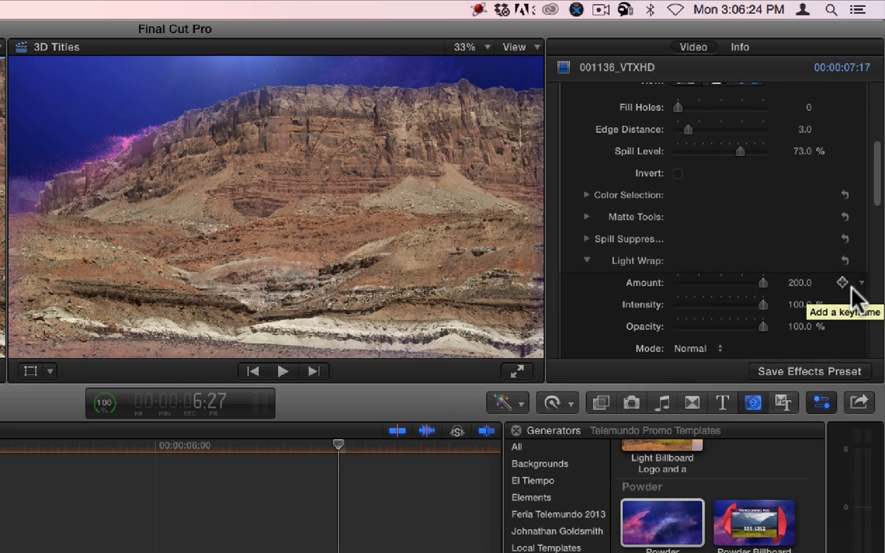
{"action": "left_click", "coordinate": [800, 283]}
{"action": "left_click_drag", "start_coordinate": [800, 283], "coordinate": [801, 334]}
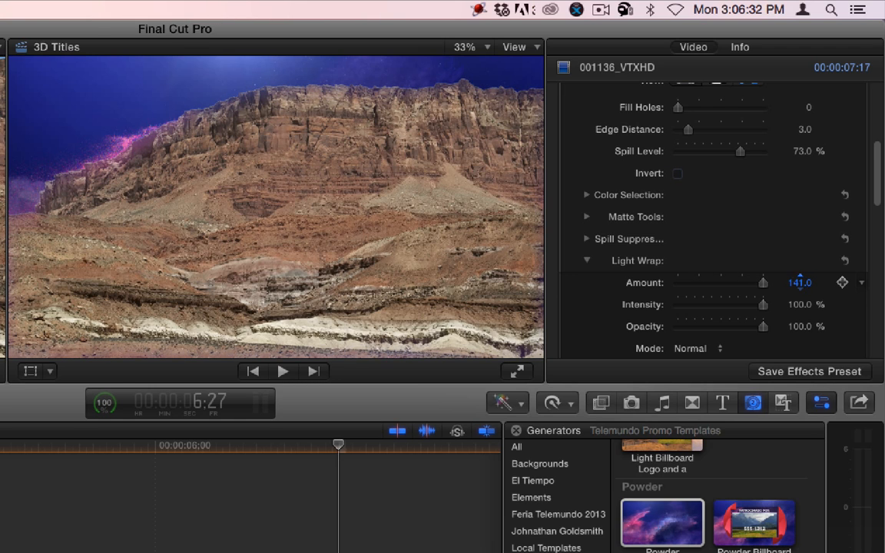
{"action": "left_click_drag", "start_coordinate": [800, 282], "coordinate": [799, 331]}
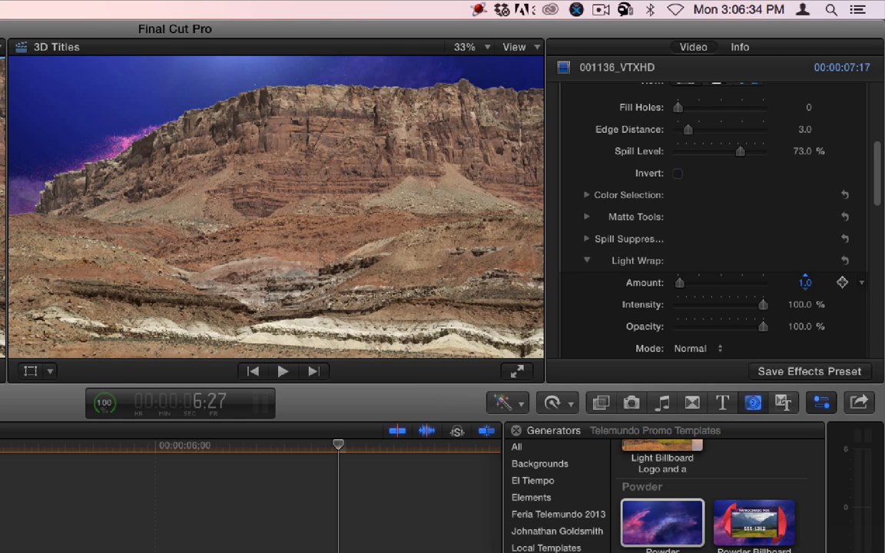
Step: Raise the canyon clip's Light Wrap Amount to 76 and its Light Wrap Intensity to 200%
{"action": "left_click_drag", "start_coordinate": [804, 282], "coordinate": [800, 236]}
{"action": "left_click_drag", "start_coordinate": [800, 282], "coordinate": [806, 268]}
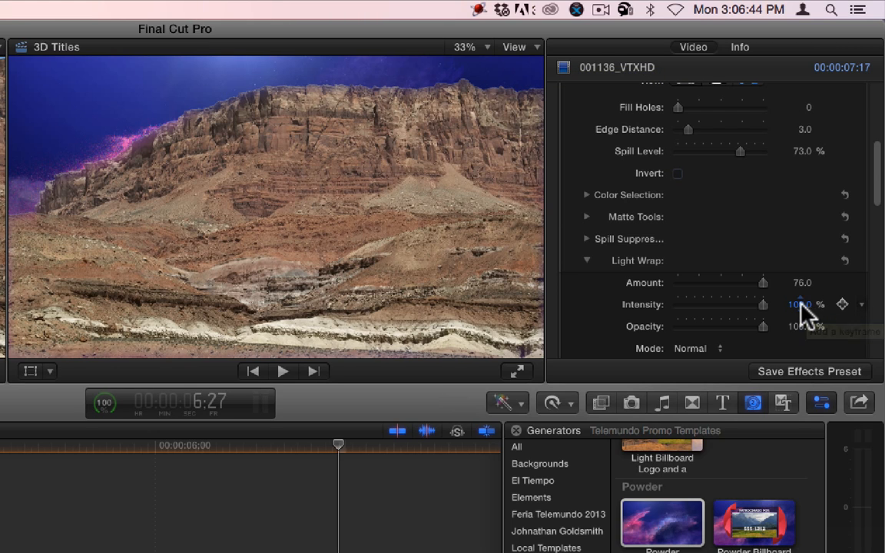
{"action": "left_click_drag", "start_coordinate": [801, 301], "coordinate": [801, 298]}
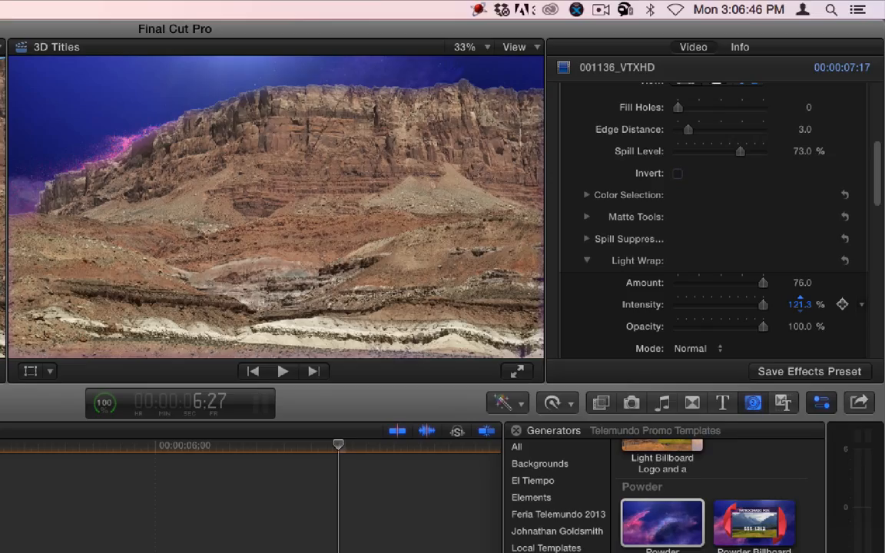
{"action": "left_click_drag", "start_coordinate": [799, 304], "coordinate": [799, 327]}
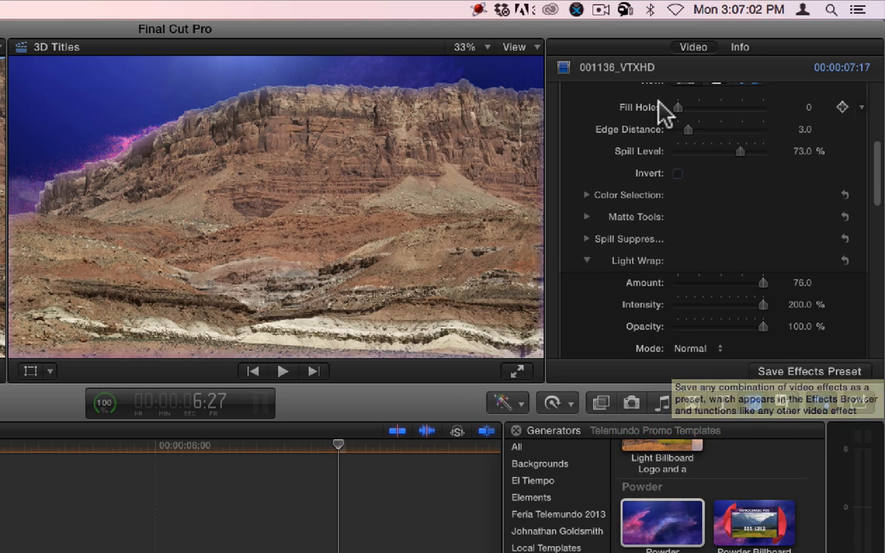
Step: Try the Lighten, Screen, Overlay and Hard Light modes for the canyon clip's Light Wrap, and settle on Screen
{"action": "scroll", "coordinate": [714, 292], "scroll_direction": "down", "scroll_amount": 3}
{"action": "left_click", "coordinate": [689, 244]}
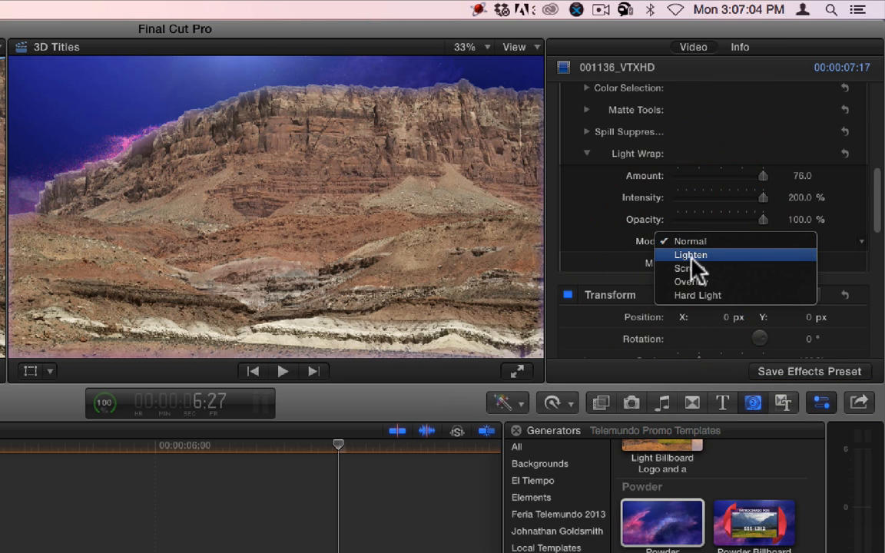
{"action": "left_click", "coordinate": [690, 254]}
{"action": "left_click", "coordinate": [691, 252]}
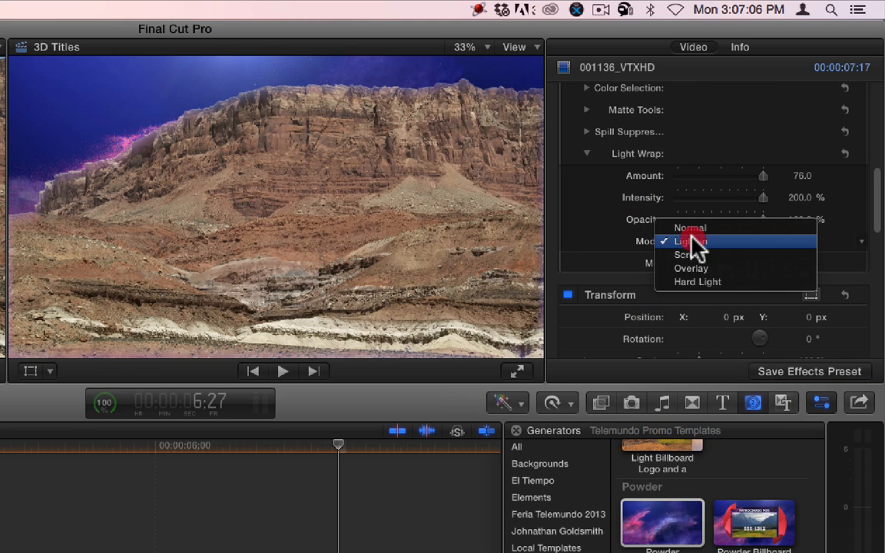
{"action": "left_click", "coordinate": [693, 250]}
{"action": "left_click", "coordinate": [696, 251]}
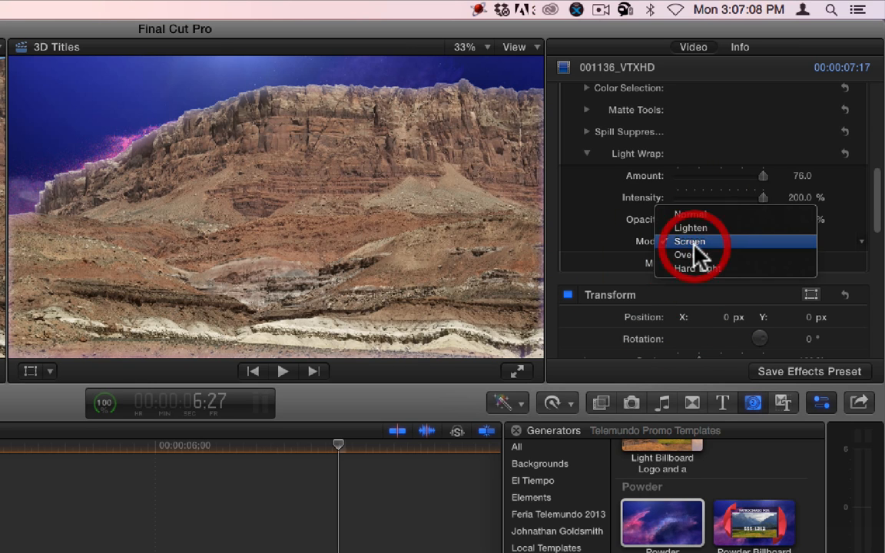
{"action": "left_click", "coordinate": [699, 252]}
{"action": "left_click", "coordinate": [695, 242]}
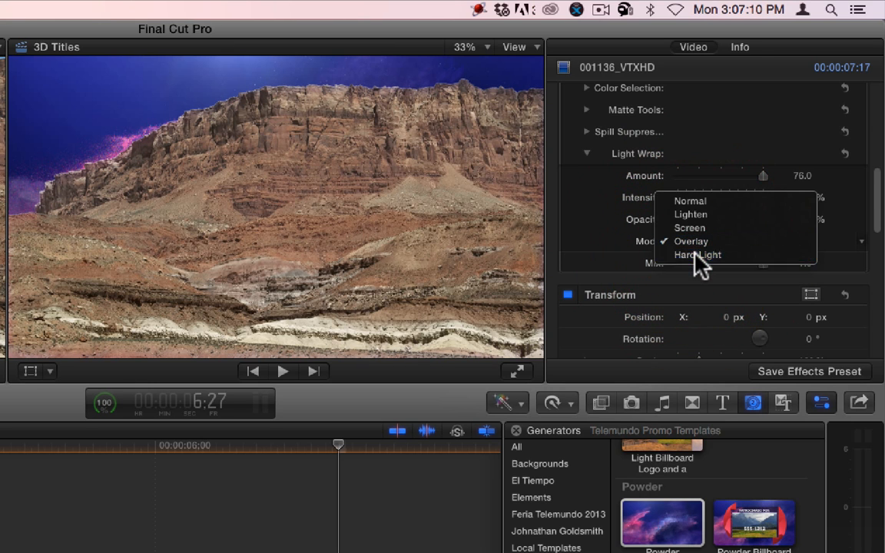
{"action": "left_click", "coordinate": [701, 256]}
{"action": "left_click", "coordinate": [730, 242]}
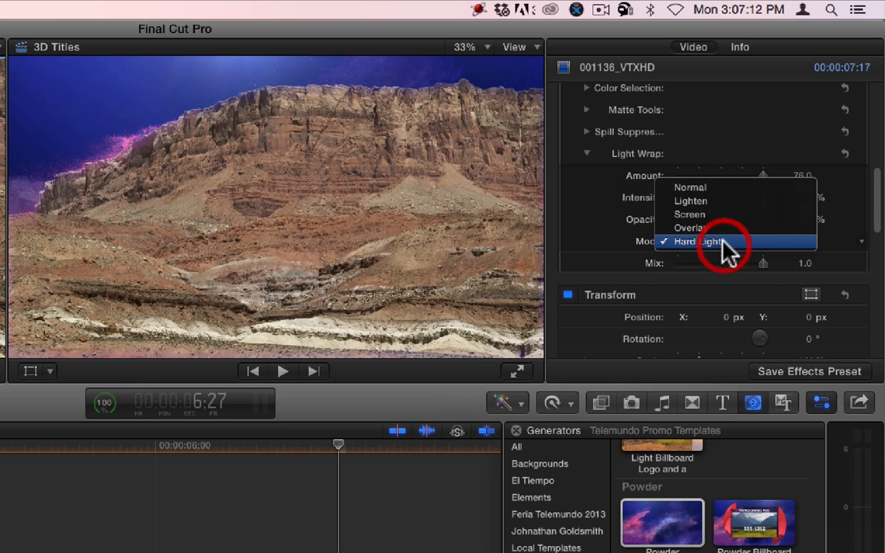
{"action": "left_click", "coordinate": [715, 217]}
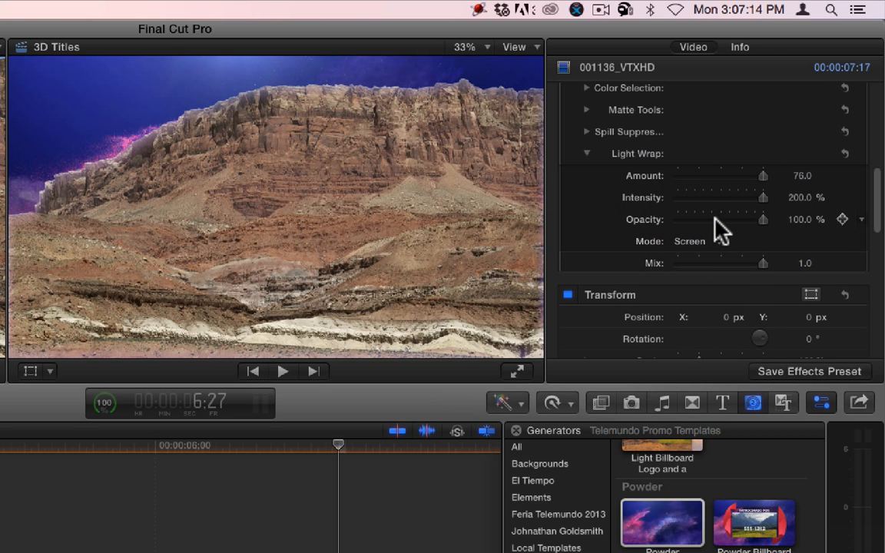
Step: Examine the Keyer's Mix control, its Refine Key, View and edge settings, and its Light Wrap settings
{"action": "left_click", "coordinate": [762, 263]}
{"action": "left_click_drag", "start_coordinate": [762, 262], "coordinate": [814, 453]}
{"action": "scroll", "coordinate": [681, 203], "scroll_direction": "up", "scroll_amount": 5}
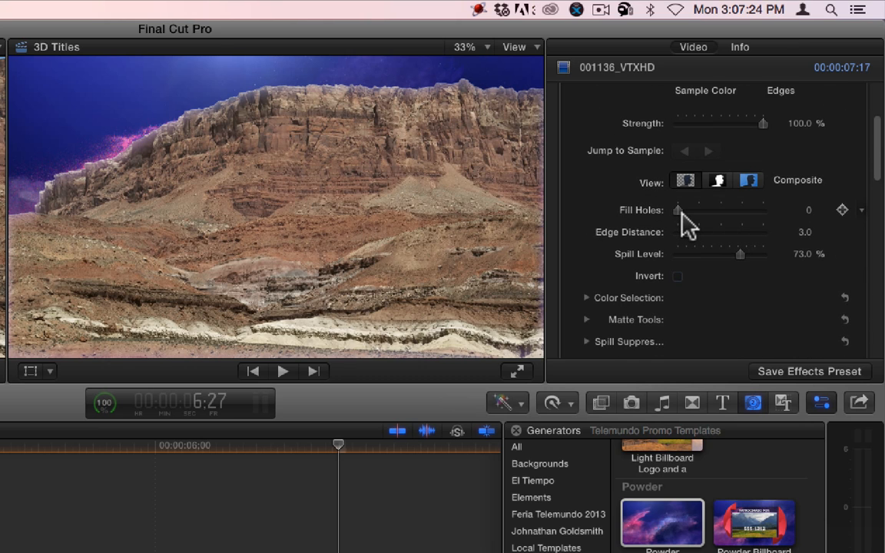
{"action": "scroll", "coordinate": [686, 223], "scroll_direction": "down", "scroll_amount": 1}
{"action": "scroll", "coordinate": [685, 223], "scroll_direction": "up", "scroll_amount": 3}
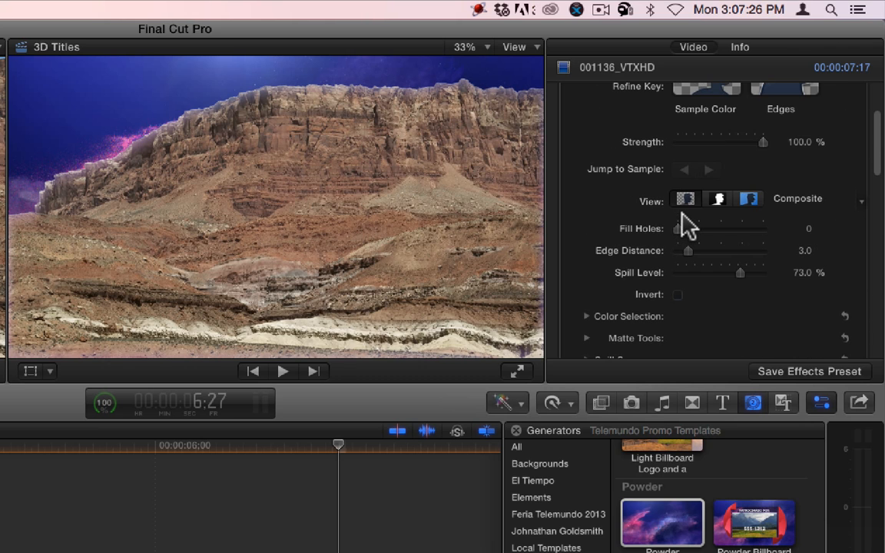
{"action": "scroll", "coordinate": [679, 301], "scroll_direction": "up", "scroll_amount": 4}
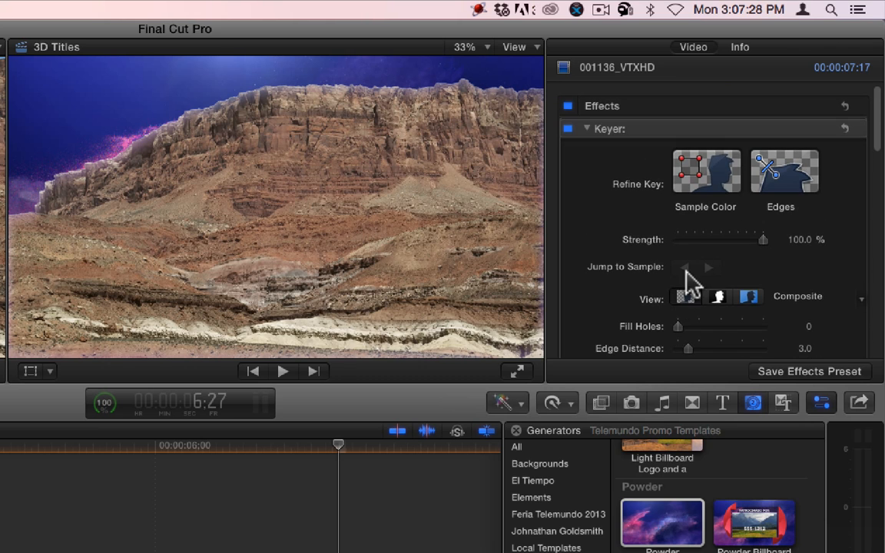
{"action": "scroll", "coordinate": [713, 265], "scroll_direction": "down", "scroll_amount": 6}
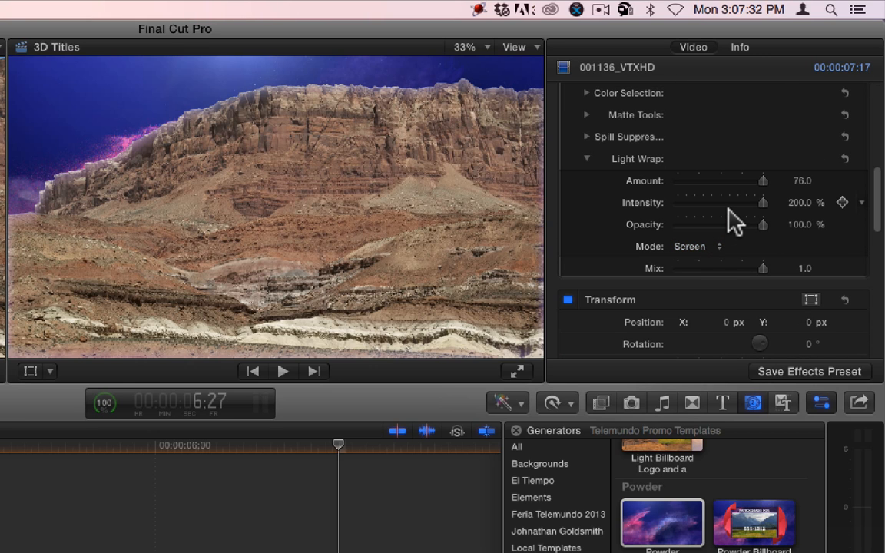
{"action": "scroll", "coordinate": [578, 276], "scroll_direction": "up", "scroll_amount": 5}
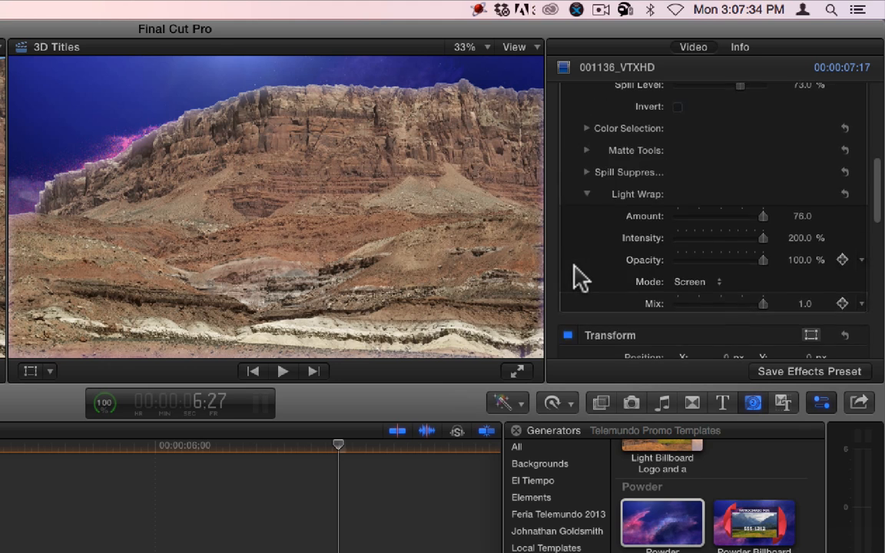
{"action": "scroll", "coordinate": [602, 187], "scroll_direction": "up", "scroll_amount": 4}
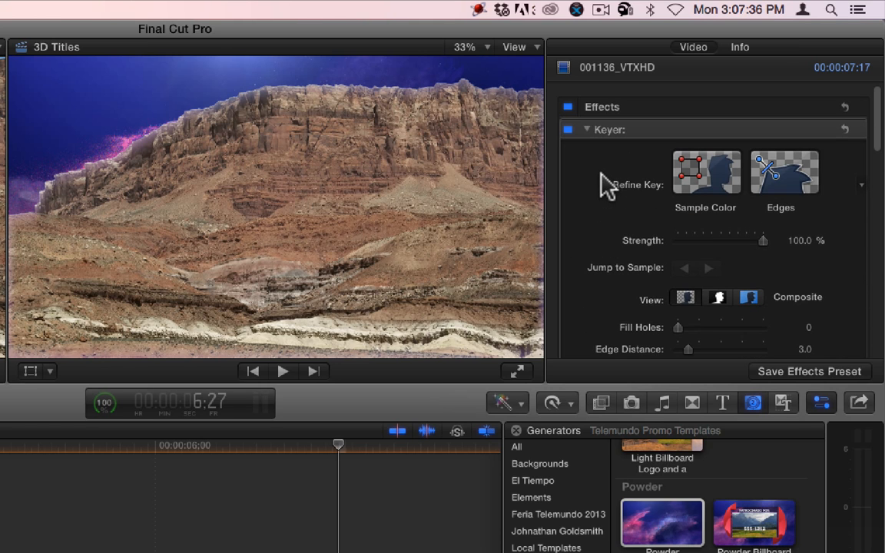
Step: Delete the Keyer effect from the canyon clip
{"action": "left_click", "coordinate": [643, 137]}
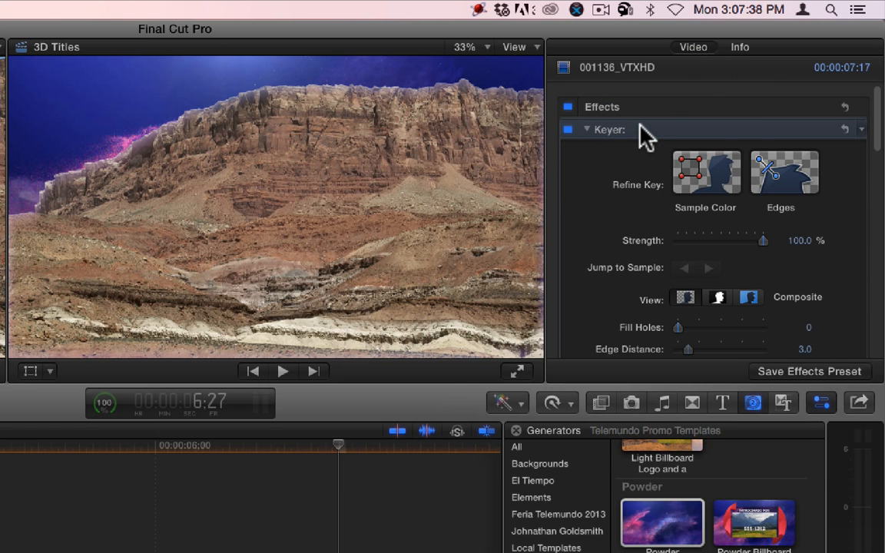
{"action": "key", "text": "BackSpace"}
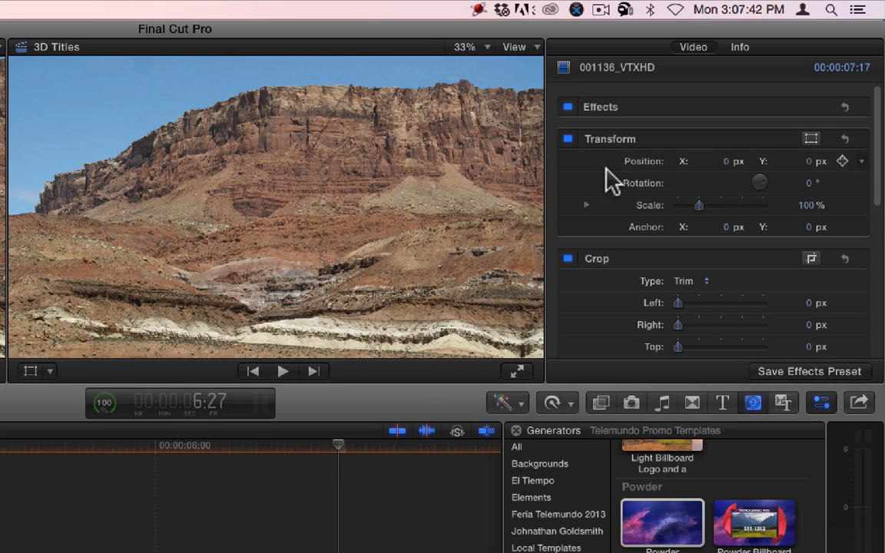
{"action": "left_click", "coordinate": [261, 449]}
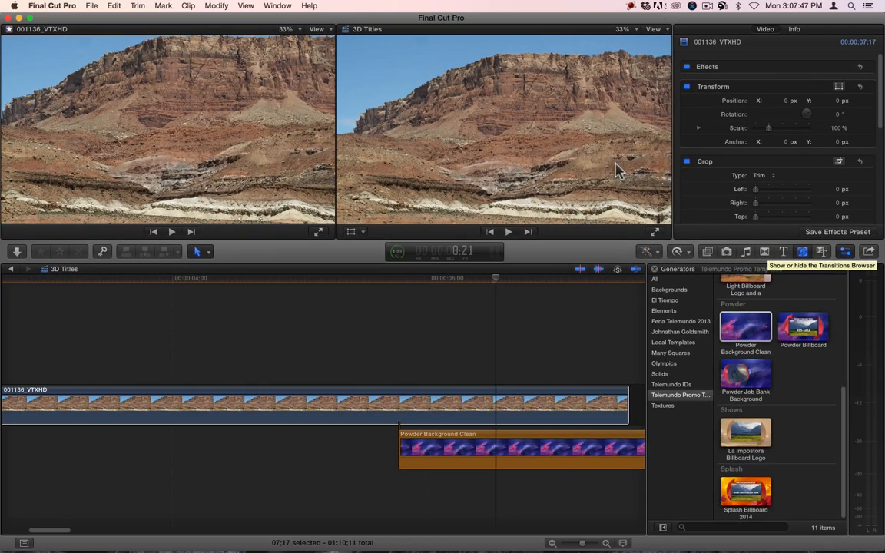
Step: Find the Keyer of White among the video effects and apply it to the canyon clip
{"action": "left_click", "coordinate": [704, 252]}
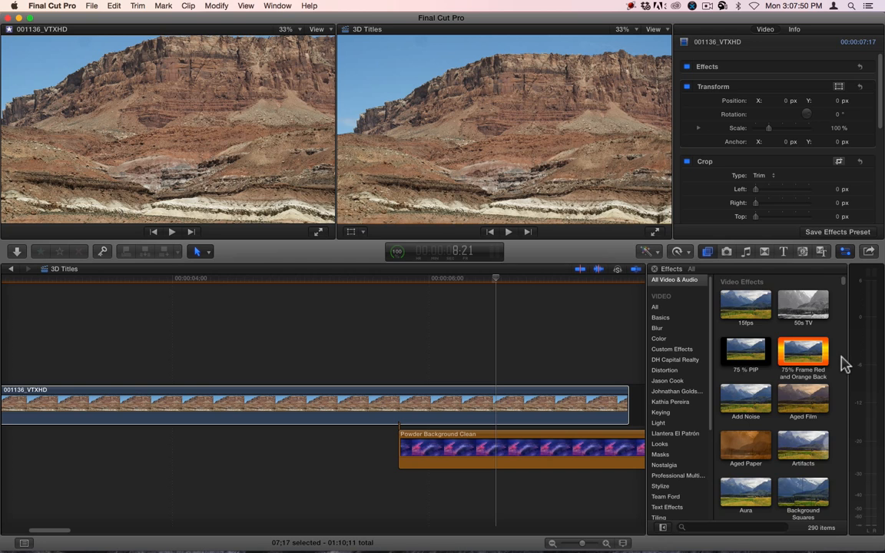
{"action": "scroll", "coordinate": [844, 364], "scroll_direction": "down", "scroll_amount": 15}
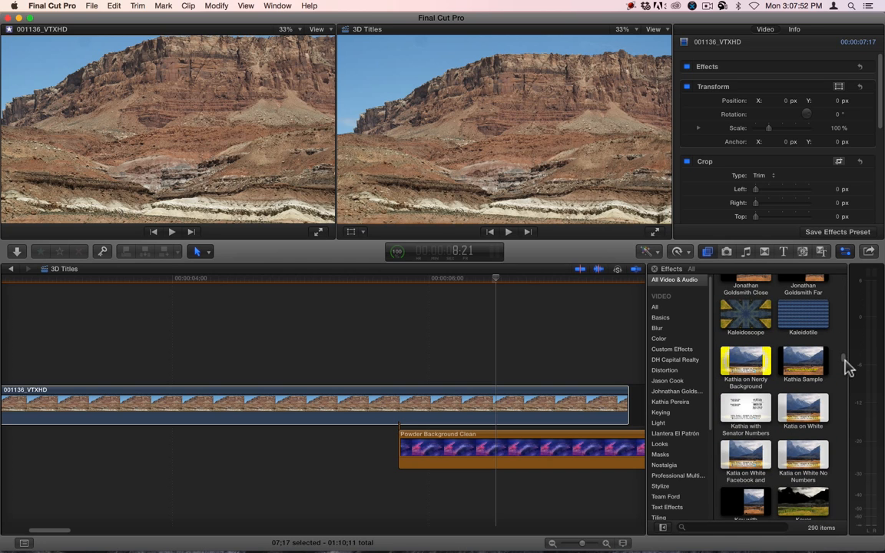
{"action": "scroll", "coordinate": [843, 364], "scroll_direction": "down", "scroll_amount": 6}
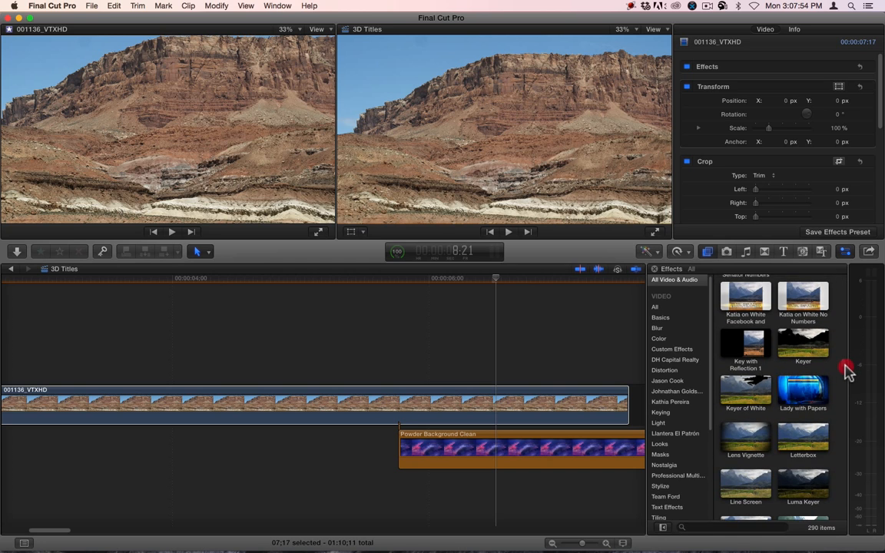
{"action": "left_click", "coordinate": [749, 388]}
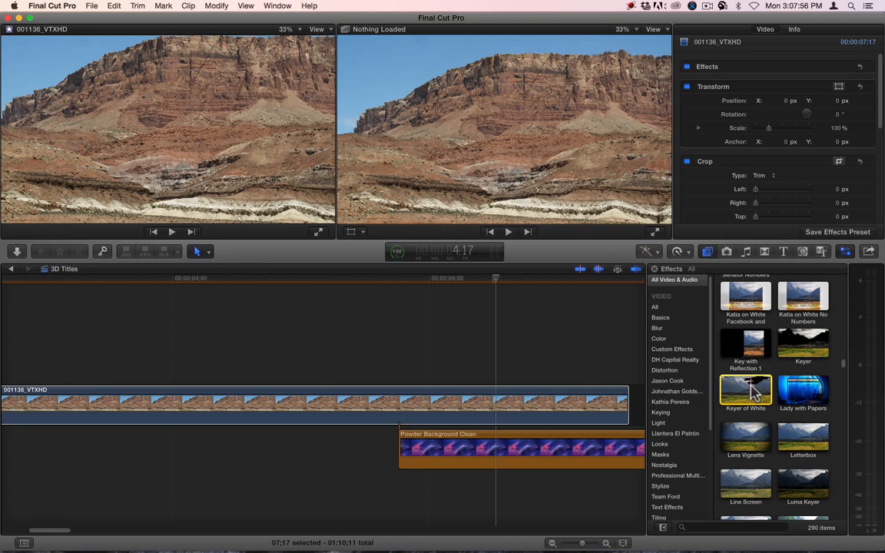
{"action": "left_click_drag", "start_coordinate": [631, 400], "coordinate": [455, 416]}
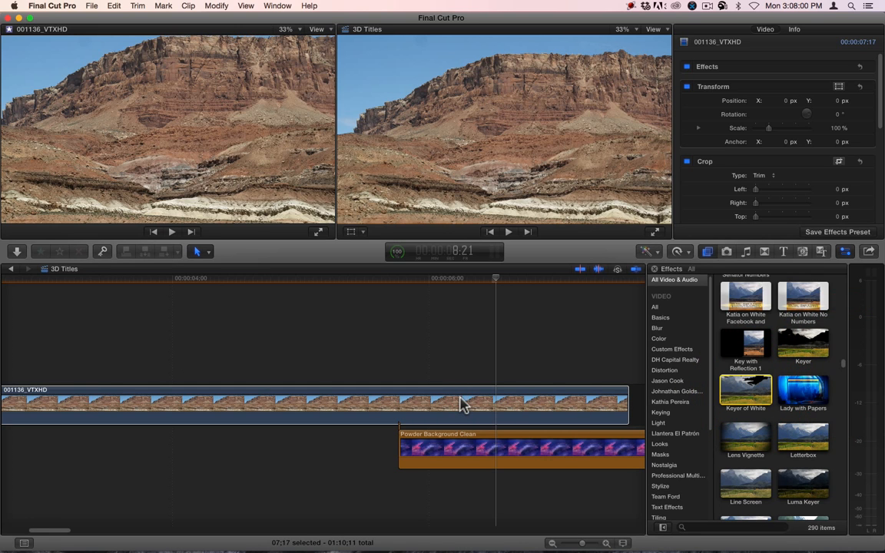
{"action": "left_click_drag", "start_coordinate": [460, 404], "coordinate": [464, 404]}
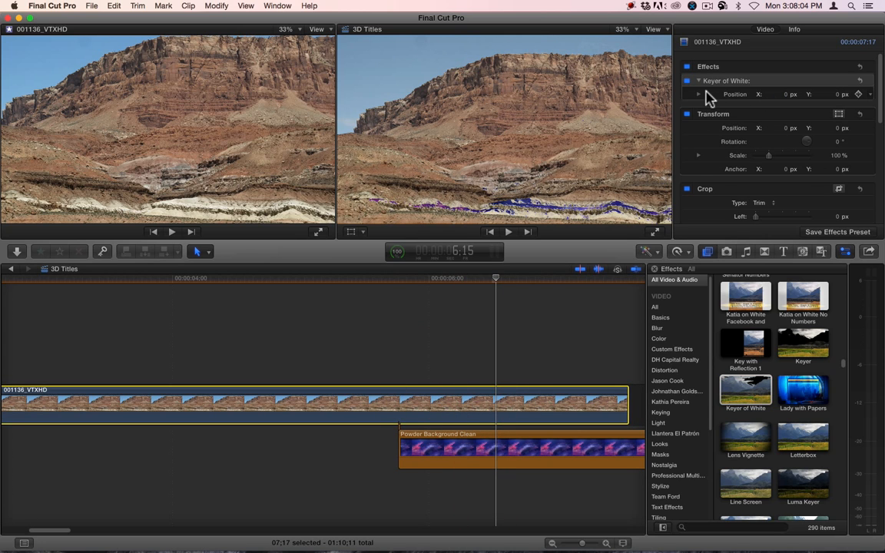
Step: Expand the Keyer of White's Position settings, try adjusting the X position, and undo the last change
{"action": "left_click", "coordinate": [700, 94]}
{"action": "left_click", "coordinate": [700, 94]}
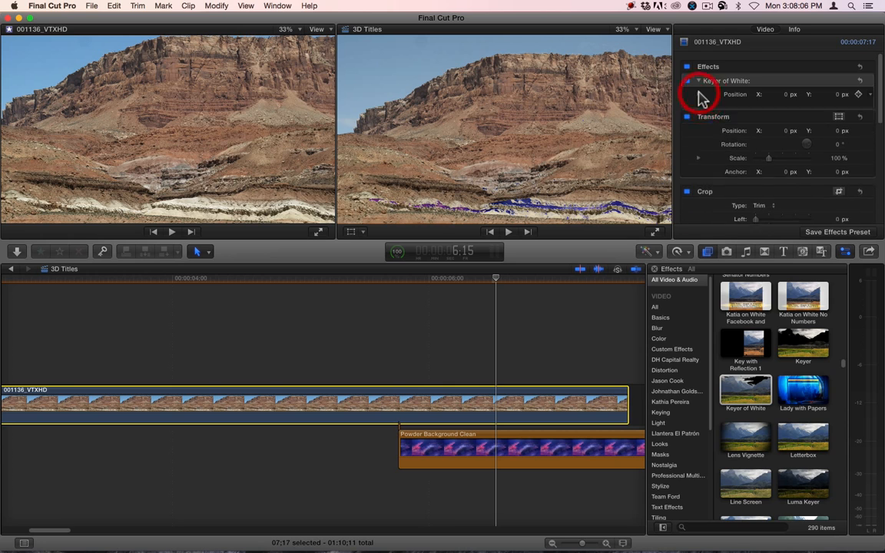
{"action": "left_click", "coordinate": [700, 95]}
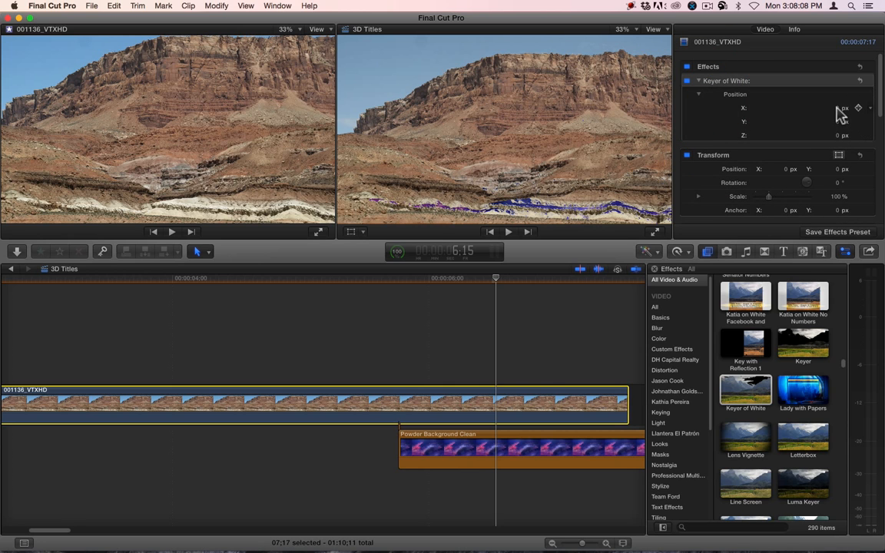
{"action": "left_click_drag", "start_coordinate": [841, 114], "coordinate": [841, 113]}
{"action": "key", "text": "super+z"}
Step: Browse the video effects around the keying effects and select the Letterbox effect
{"action": "scroll", "coordinate": [776, 400], "scroll_direction": "up", "scroll_amount": 1}
{"action": "scroll", "coordinate": [776, 399], "scroll_direction": "up", "scroll_amount": 5}
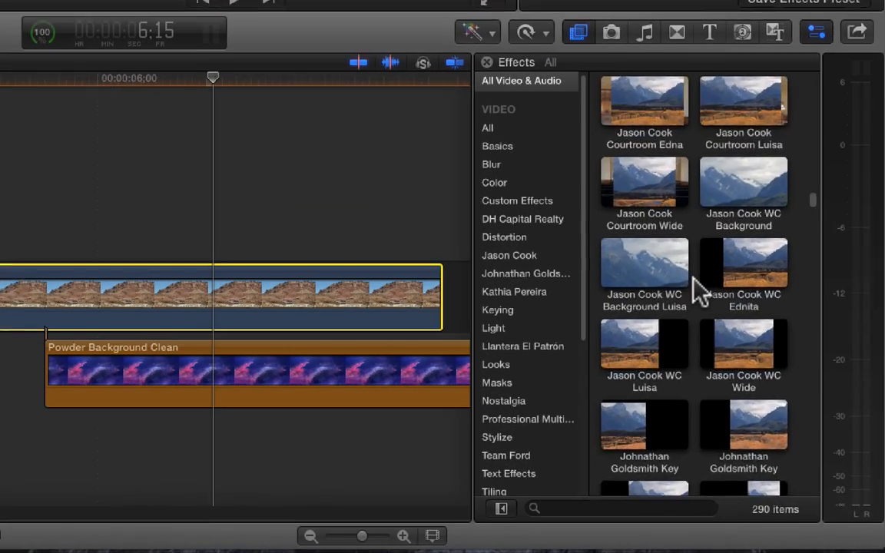
{"action": "scroll", "coordinate": [776, 400], "scroll_direction": "down", "scroll_amount": 2}
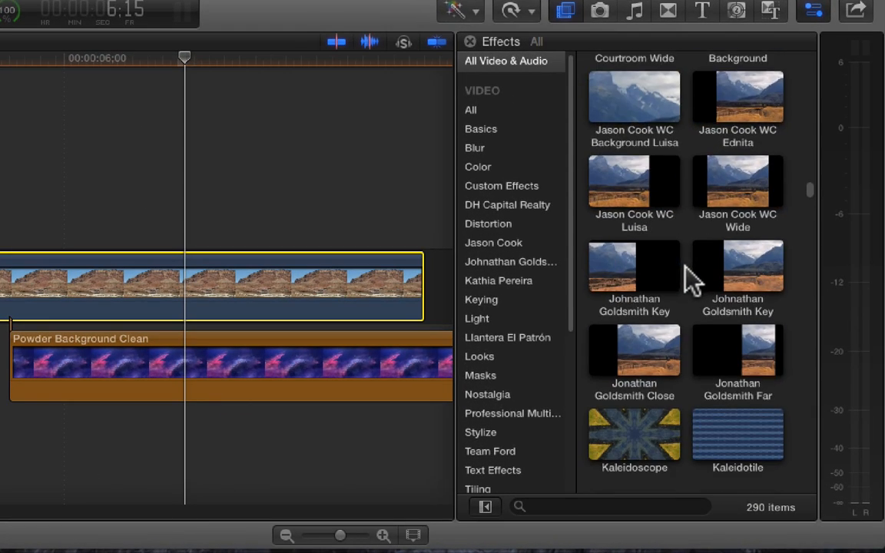
{"action": "scroll", "coordinate": [691, 280], "scroll_direction": "down", "scroll_amount": 1}
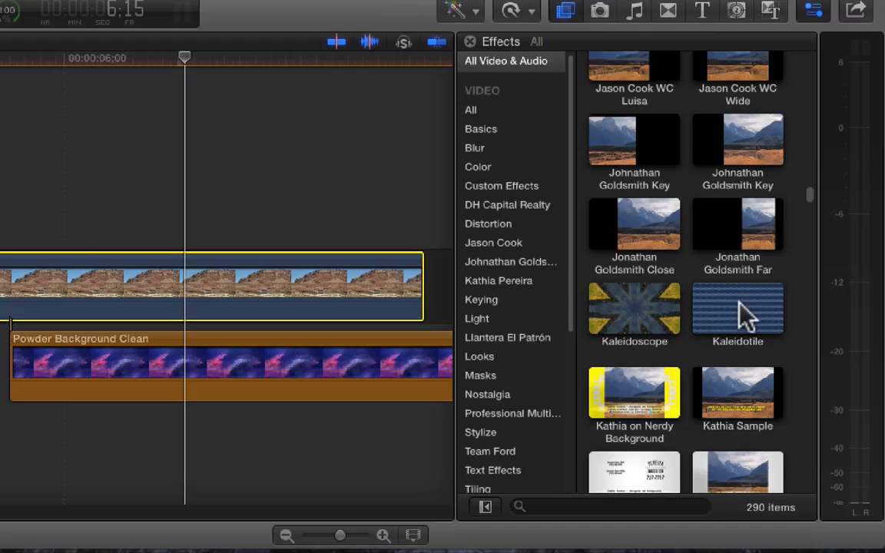
{"action": "scroll", "coordinate": [742, 315], "scroll_direction": "down", "scroll_amount": 6}
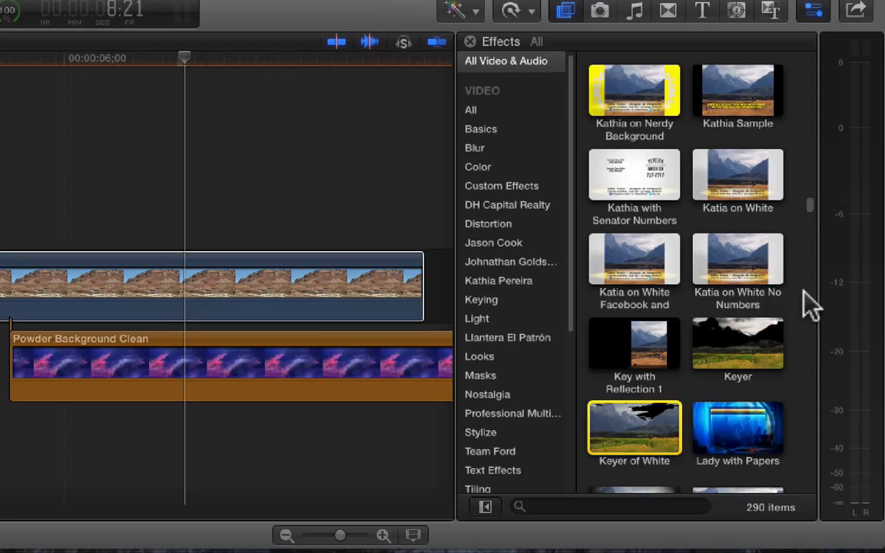
{"action": "scroll", "coordinate": [810, 306], "scroll_direction": "down", "scroll_amount": 10}
{"action": "scroll", "coordinate": [810, 306], "scroll_direction": "up", "scroll_amount": 5}
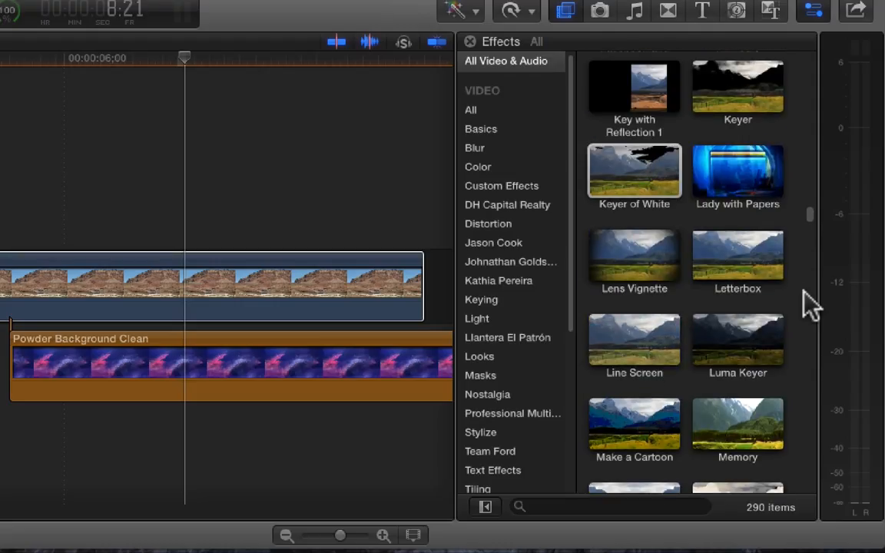
{"action": "left_click", "coordinate": [735, 257]}
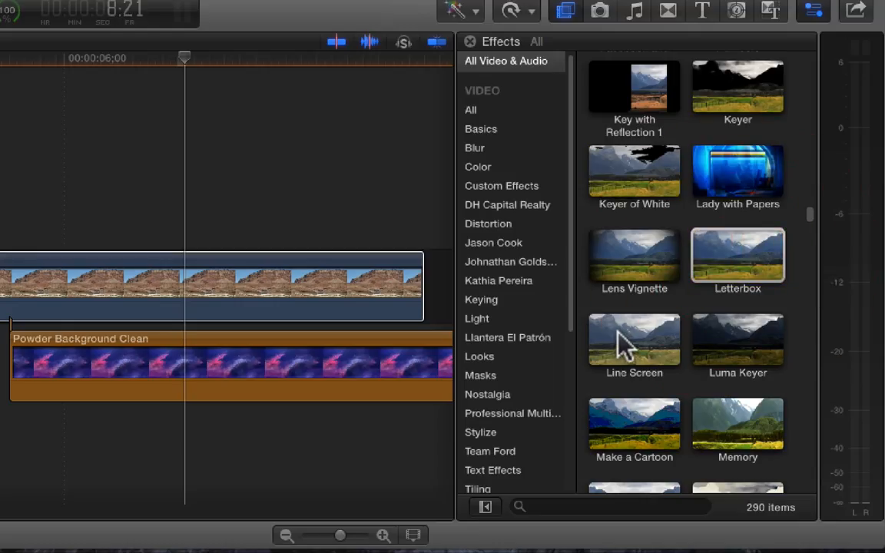
{"action": "left_click", "coordinate": [711, 332]}
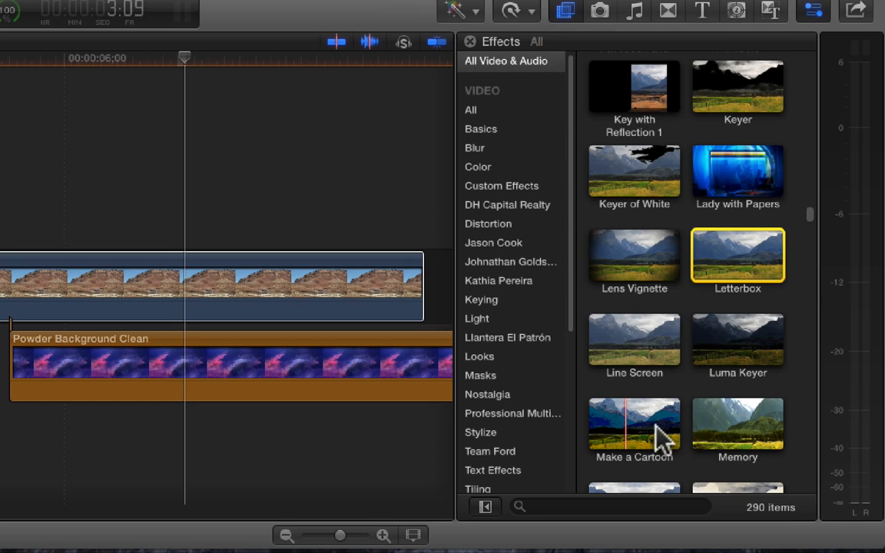